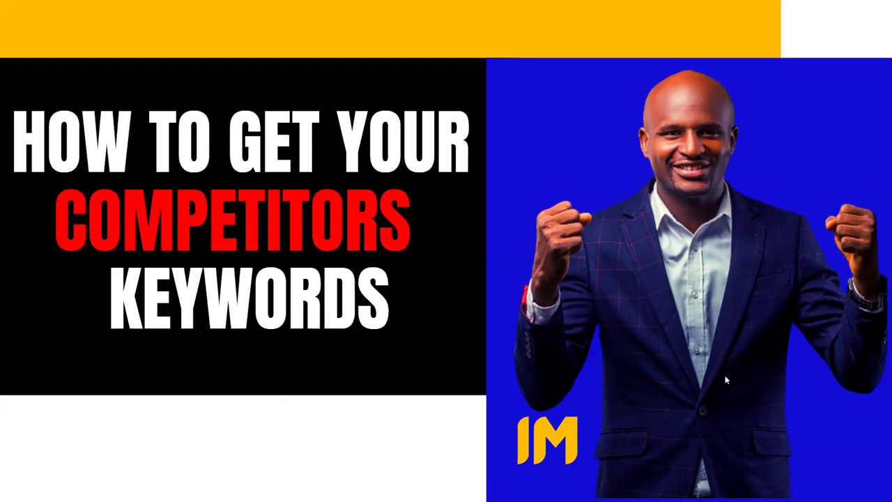
Exit the Canva slideshow and bring up the Amazon.com page with its search box focused
{"action": "mouse_move", "coordinate": [715, 410]}
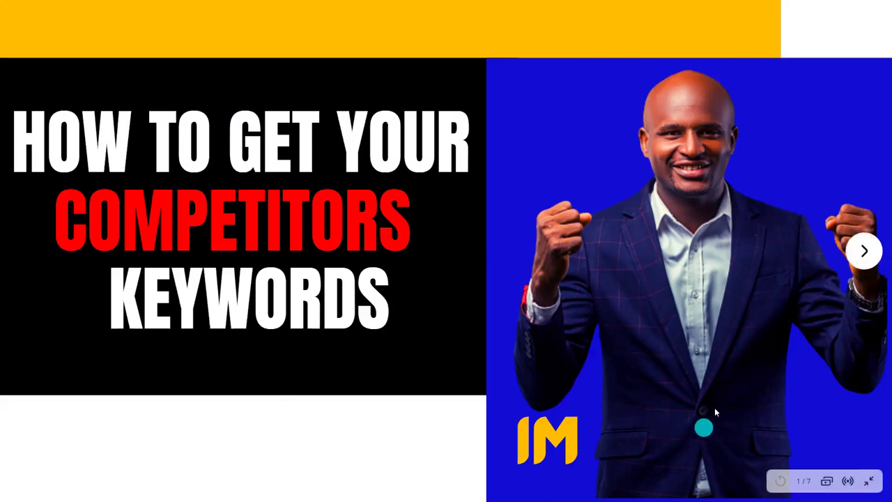
{"action": "left_click", "coordinate": [869, 483]}
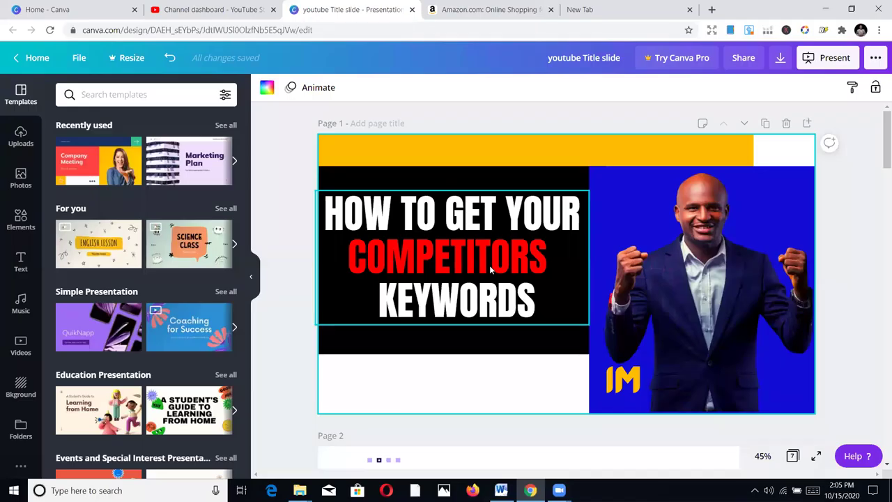
{"action": "left_click", "coordinate": [462, 6]}
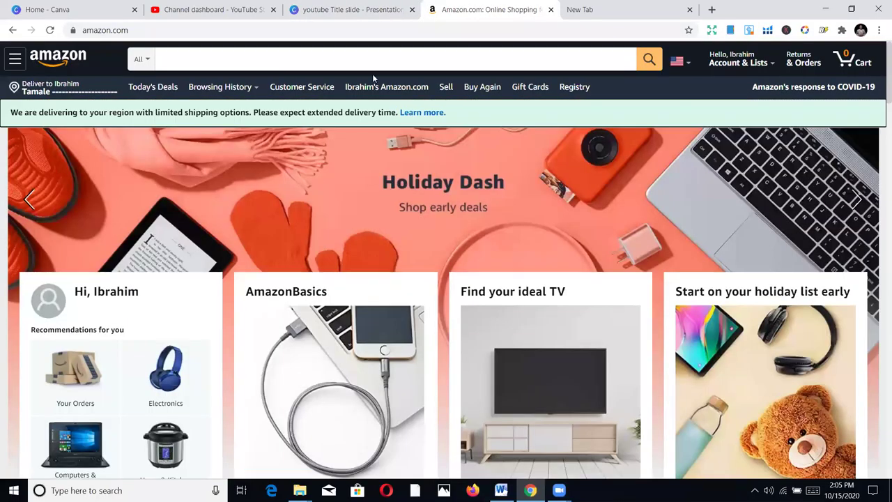
{"action": "left_click", "coordinate": [177, 59]}
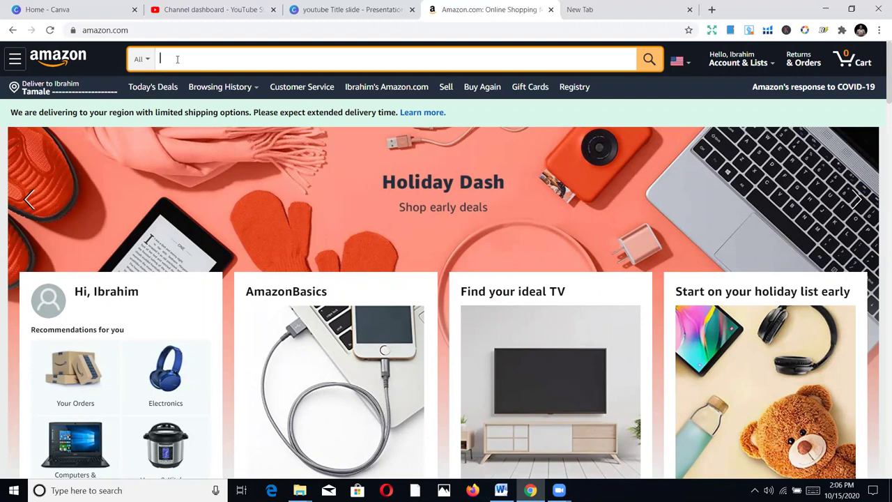
Search Amazon for 'christmas coloring book for adults' using the suggestion list
{"action": "type", "text": "hrs"}
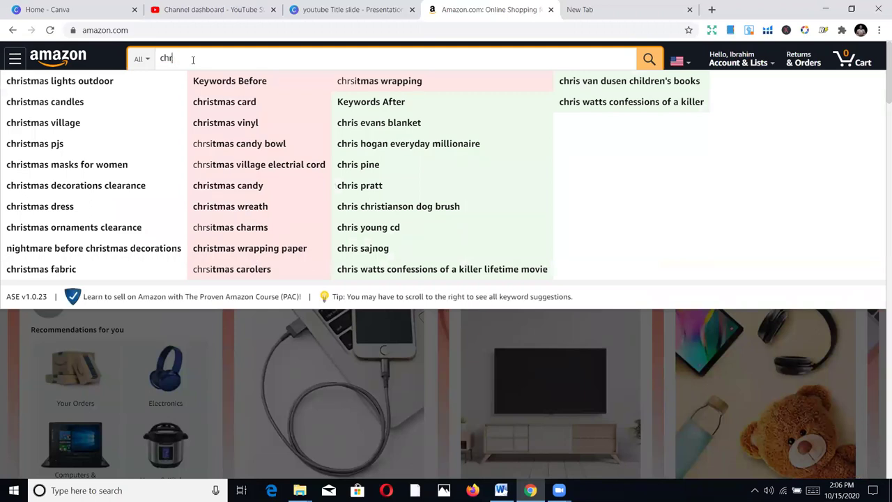
{"action": "type", "text": "istmas co"}
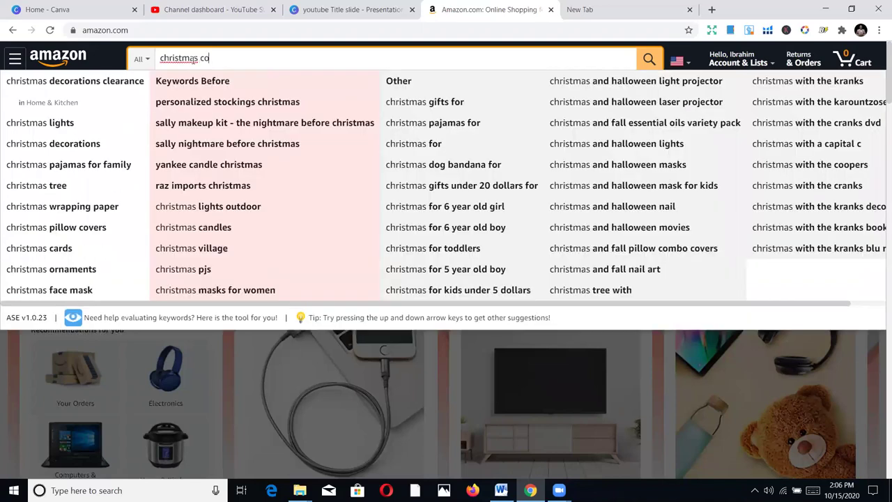
{"action": "type", "text": "loring"}
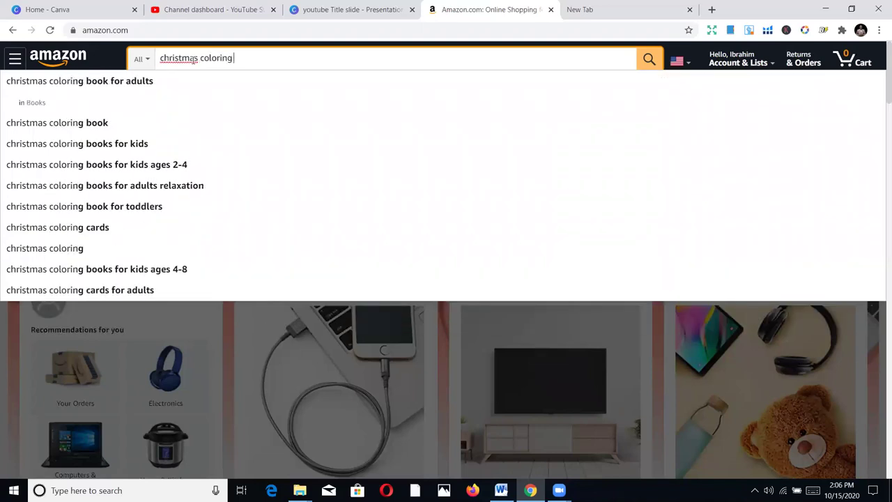
{"action": "left_click", "coordinate": [37, 82]}
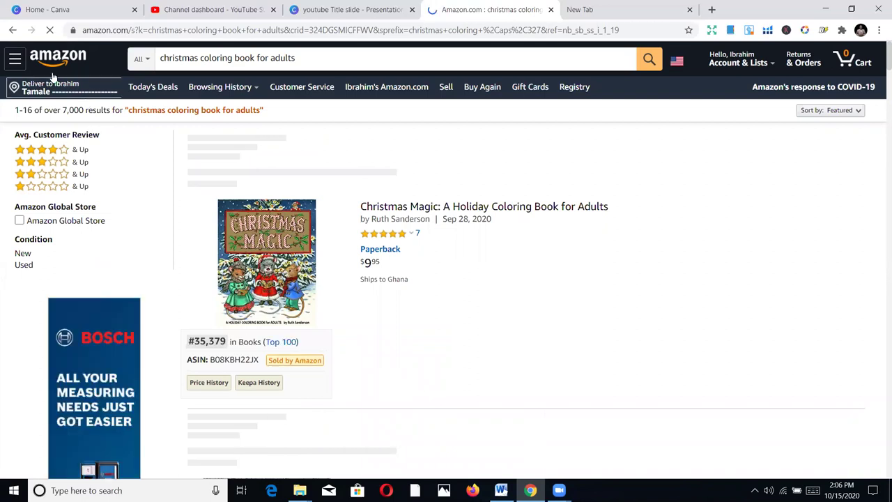
{"action": "scroll", "coordinate": [508, 292], "scroll_direction": "down", "scroll_amount": 5}
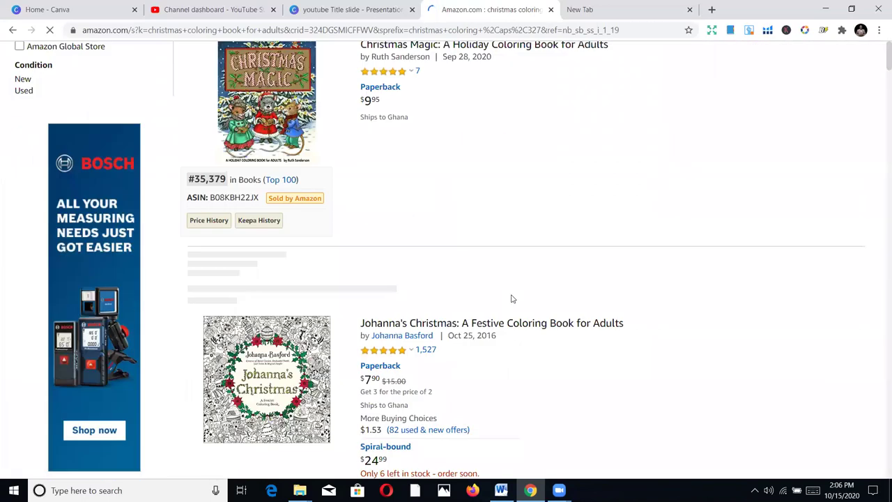
{"action": "scroll", "coordinate": [492, 278], "scroll_direction": "up", "scroll_amount": 5}
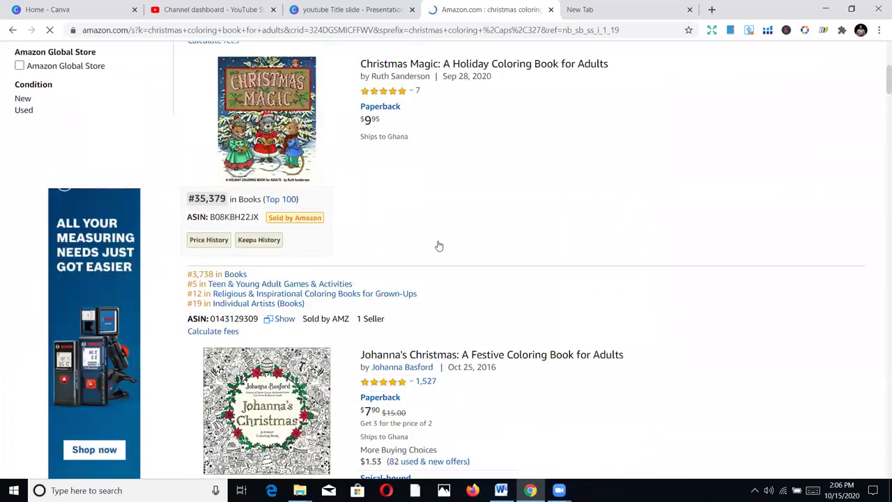
{"action": "scroll", "coordinate": [275, 257], "scroll_direction": "down", "scroll_amount": 1}
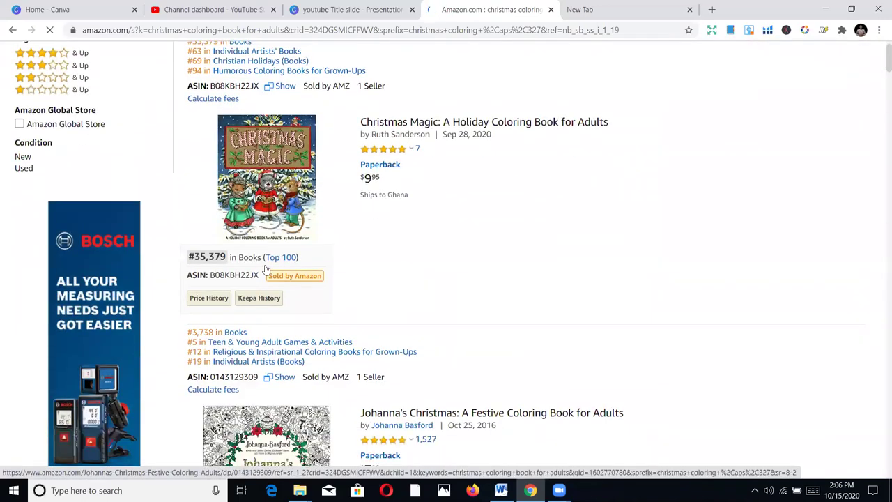
{"action": "scroll", "coordinate": [338, 244], "scroll_direction": "down", "scroll_amount": 5}
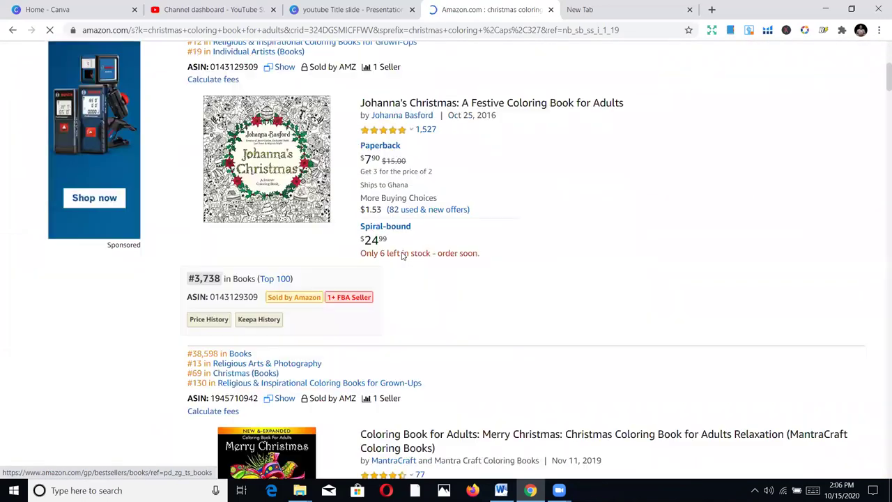
{"action": "scroll", "coordinate": [377, 254], "scroll_direction": "down", "scroll_amount": 1}
{"action": "scroll", "coordinate": [339, 233], "scroll_direction": "up", "scroll_amount": 2}
{"action": "scroll", "coordinate": [299, 251], "scroll_direction": "down", "scroll_amount": 1}
{"action": "mouse_move", "coordinate": [299, 251]}
{"action": "scroll", "coordinate": [300, 251], "scroll_direction": "down", "scroll_amount": 2}
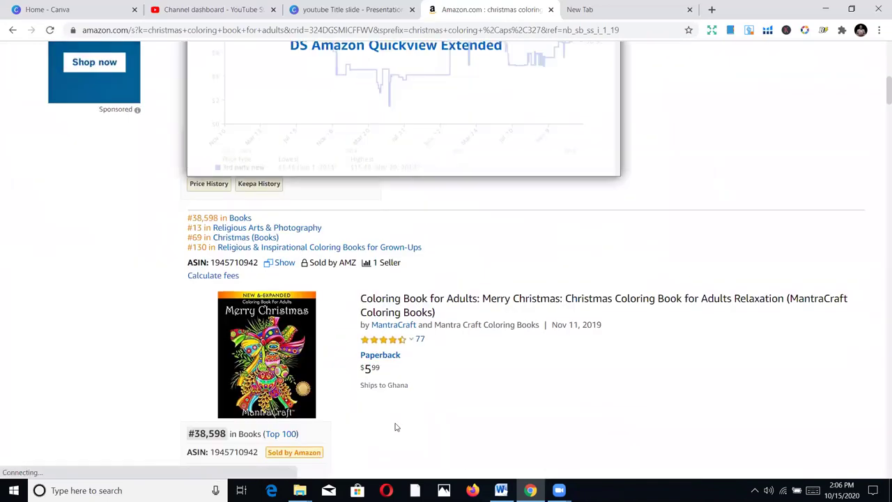
{"action": "scroll", "coordinate": [430, 329], "scroll_direction": "up", "scroll_amount": 1}
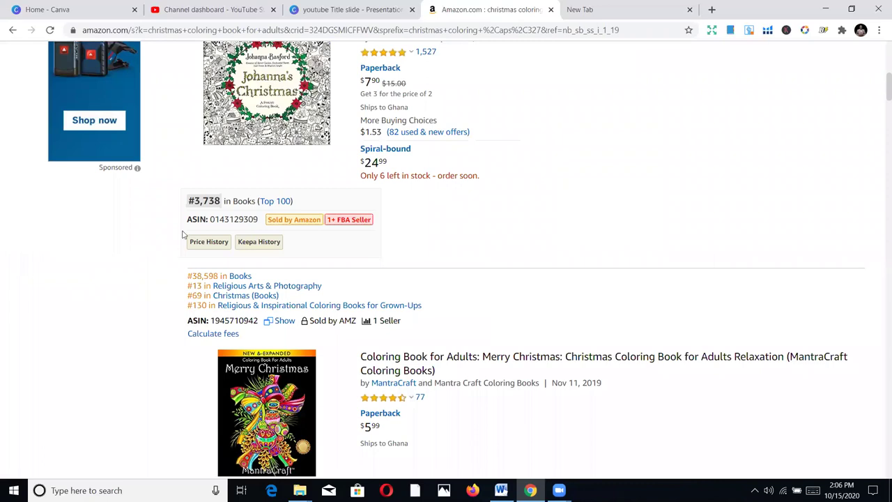
{"action": "scroll", "coordinate": [455, 214], "scroll_direction": "down", "scroll_amount": 2}
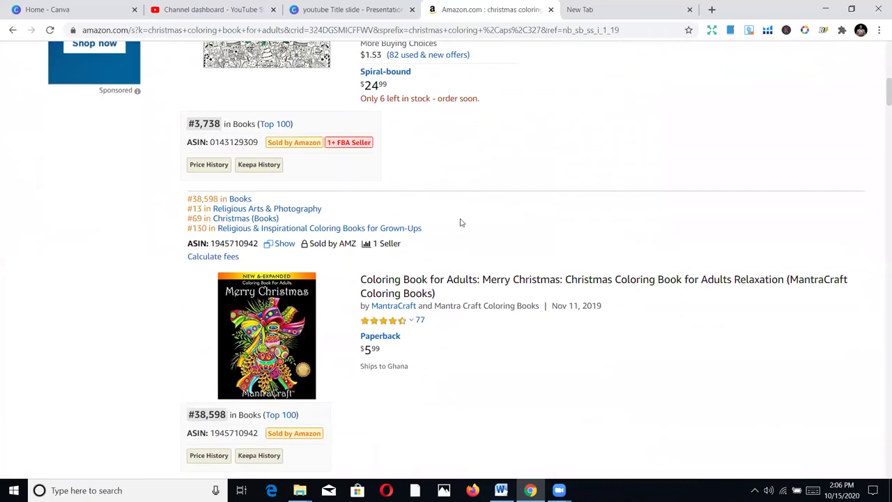
{"action": "scroll", "coordinate": [427, 236], "scroll_direction": "up", "scroll_amount": 5}
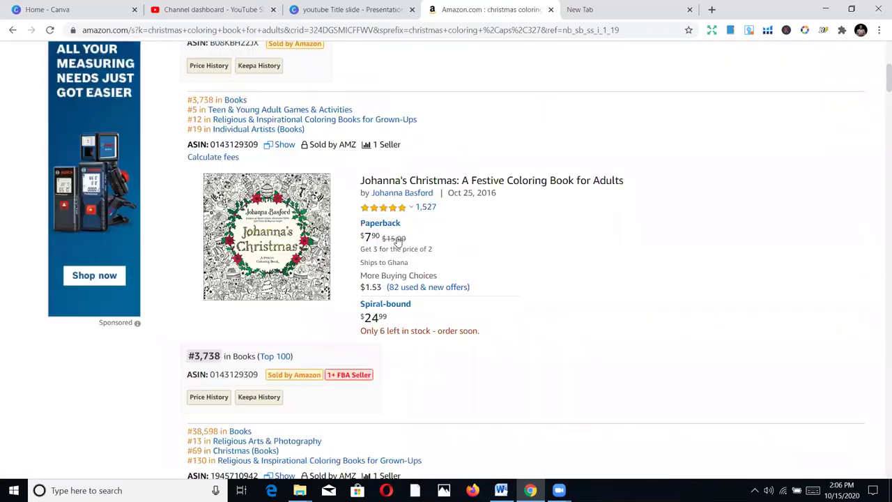
{"action": "scroll", "coordinate": [330, 264], "scroll_direction": "up", "scroll_amount": 5}
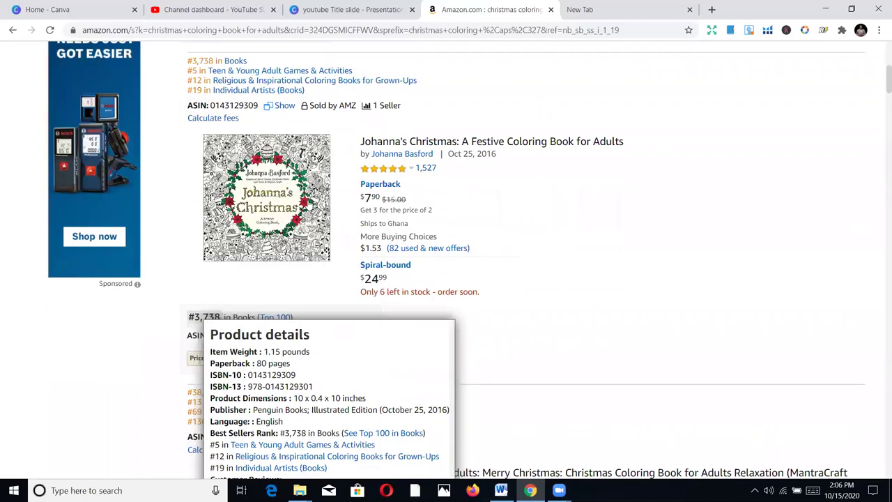
{"action": "scroll", "coordinate": [310, 147], "scroll_direction": "up", "scroll_amount": 1}
{"action": "left_click", "coordinate": [302, 55]}
Replace the coloring book query with 'notebooks' and run the search
{"action": "key", "text": "ctrl+a"}
{"action": "type", "text": "n"}
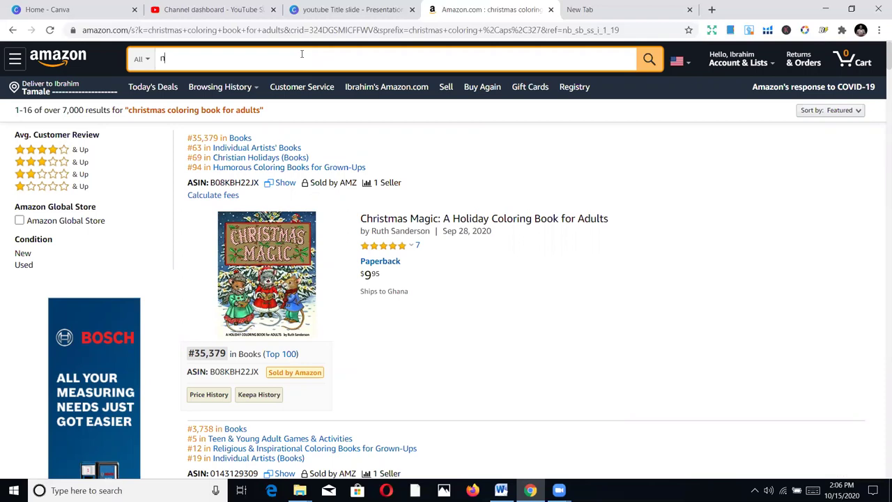
{"action": "type", "text": "otebooks"}
{"action": "key", "text": "Return"}
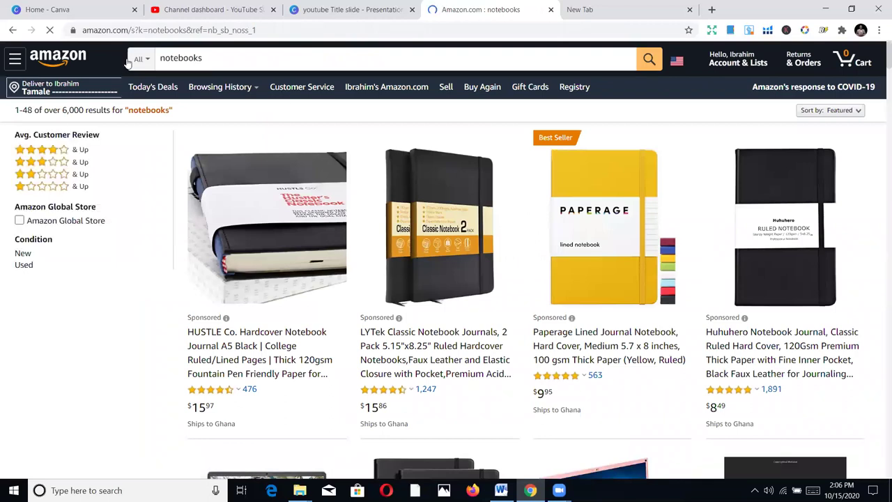
Scroll through the notebook results, reviewing the listings and their sales ranks
{"action": "scroll", "coordinate": [520, 223], "scroll_direction": "down", "scroll_amount": 3}
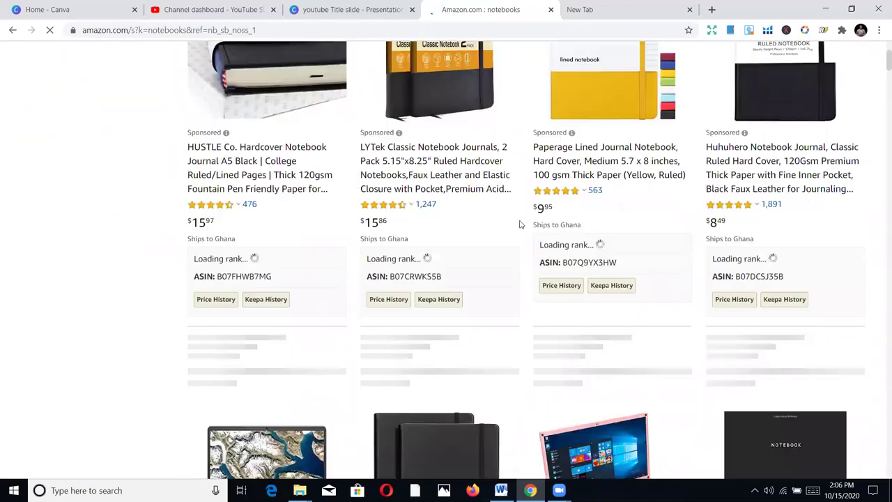
{"action": "scroll", "coordinate": [519, 224], "scroll_direction": "down", "scroll_amount": 6}
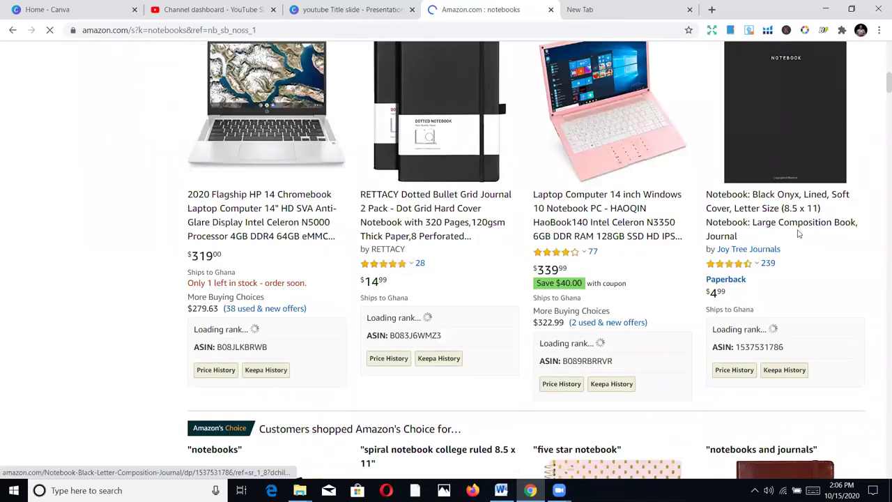
{"action": "scroll", "coordinate": [598, 234], "scroll_direction": "down", "scroll_amount": 2}
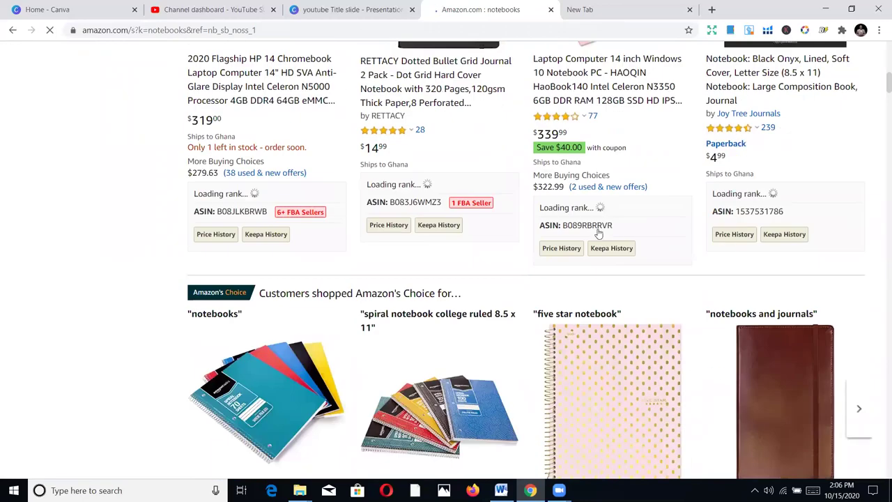
{"action": "scroll", "coordinate": [671, 167], "scroll_direction": "down", "scroll_amount": 1}
{"action": "scroll", "coordinate": [392, 159], "scroll_direction": "up", "scroll_amount": 8}
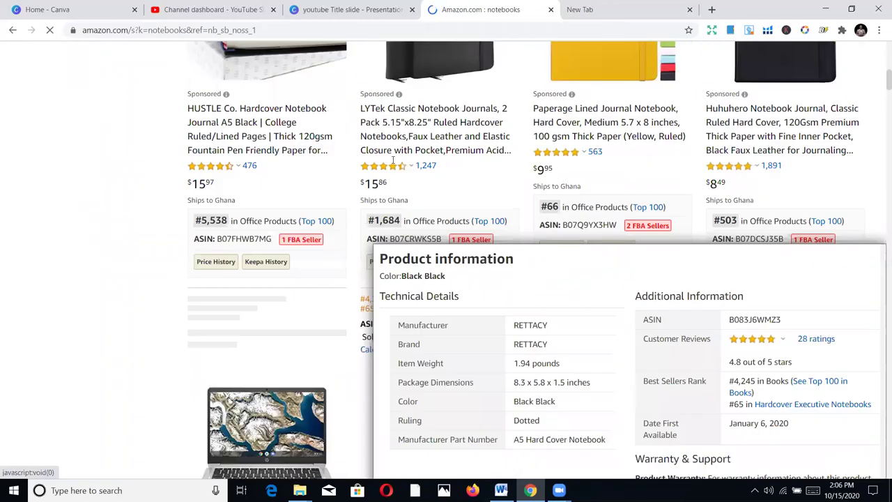
{"action": "scroll", "coordinate": [248, 194], "scroll_direction": "up", "scroll_amount": 4}
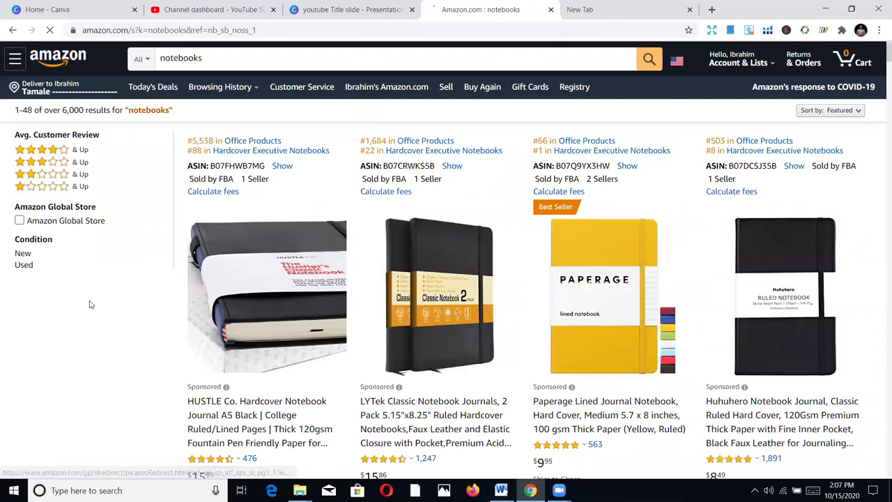
{"action": "scroll", "coordinate": [172, 377], "scroll_direction": "down", "scroll_amount": 1}
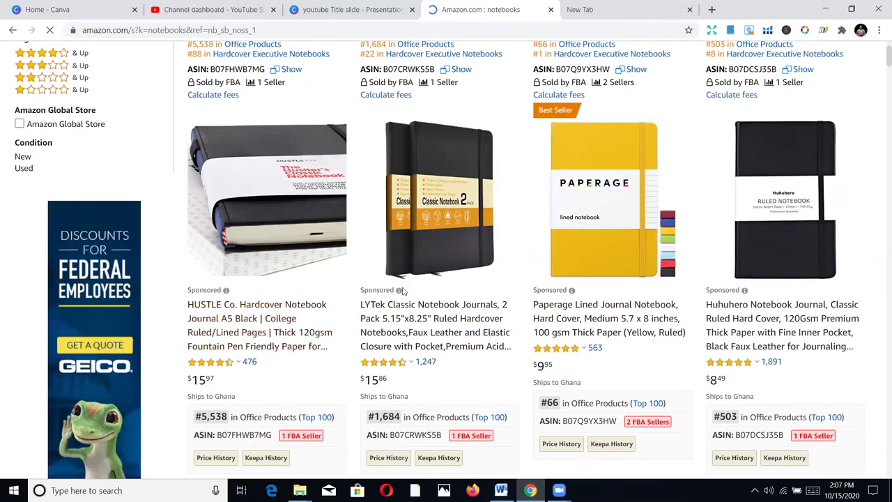
{"action": "scroll", "coordinate": [352, 294], "scroll_direction": "down", "scroll_amount": 1}
{"action": "scroll", "coordinate": [353, 295], "scroll_direction": "down", "scroll_amount": 2}
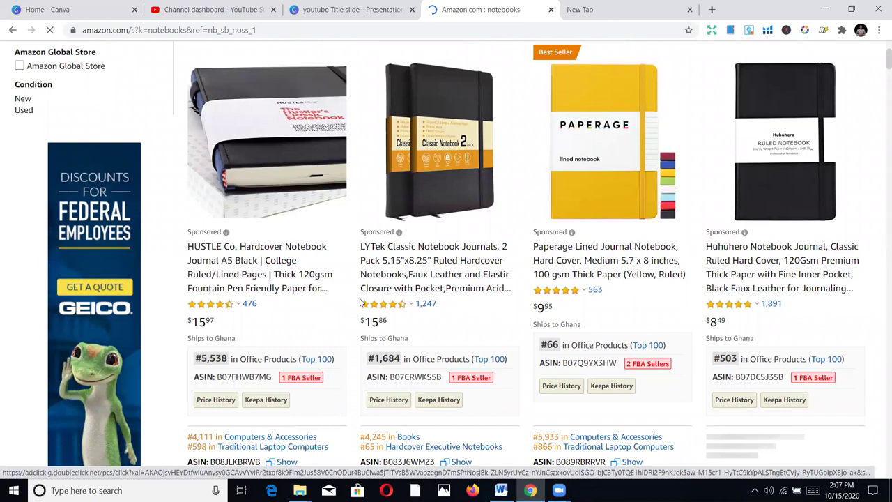
{"action": "scroll", "coordinate": [360, 300], "scroll_direction": "down", "scroll_amount": 2}
{"action": "scroll", "coordinate": [361, 301], "scroll_direction": "down", "scroll_amount": 1}
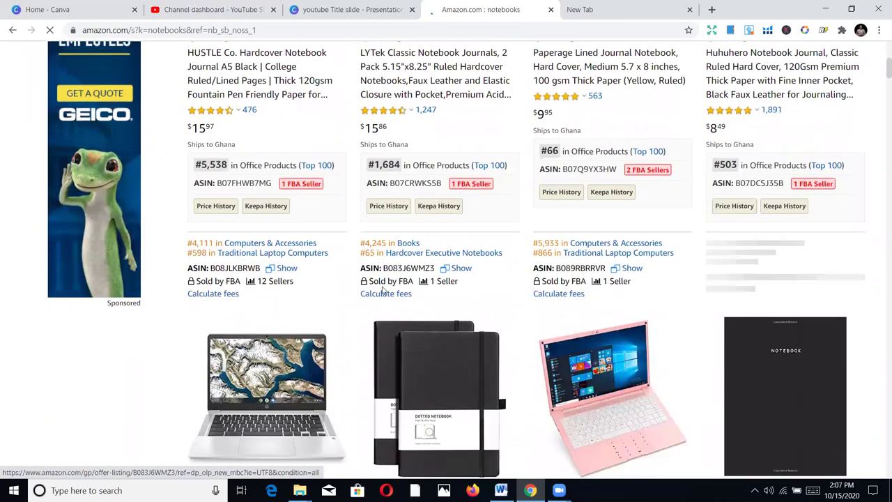
{"action": "scroll", "coordinate": [361, 301], "scroll_direction": "up", "scroll_amount": 5}
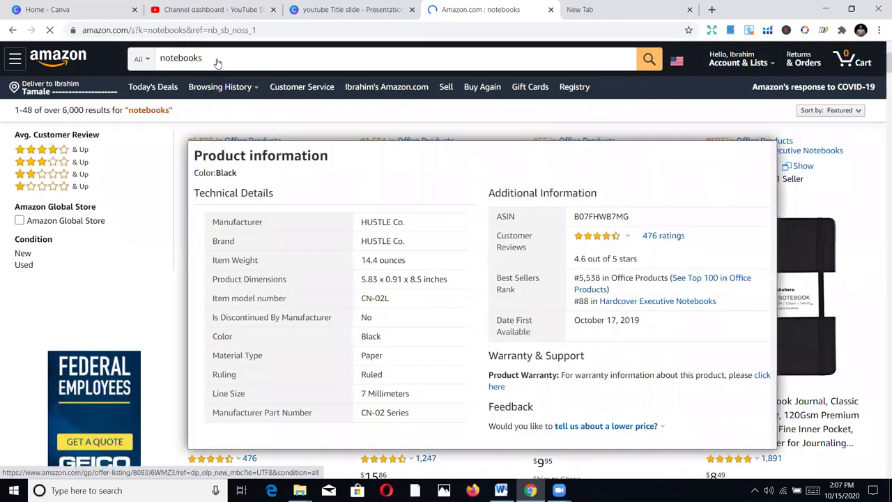
{"action": "left_click", "coordinate": [220, 58]}
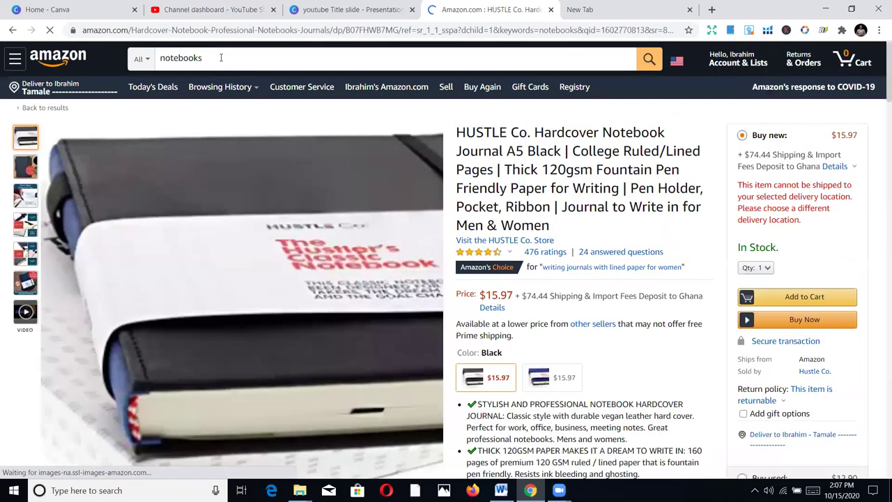
Replace 'notebooks' with 'adult' in the search box to bring up adult coloring book suggestions
{"action": "double_click", "coordinate": [220, 57]}
{"action": "type", "text": "adult"}
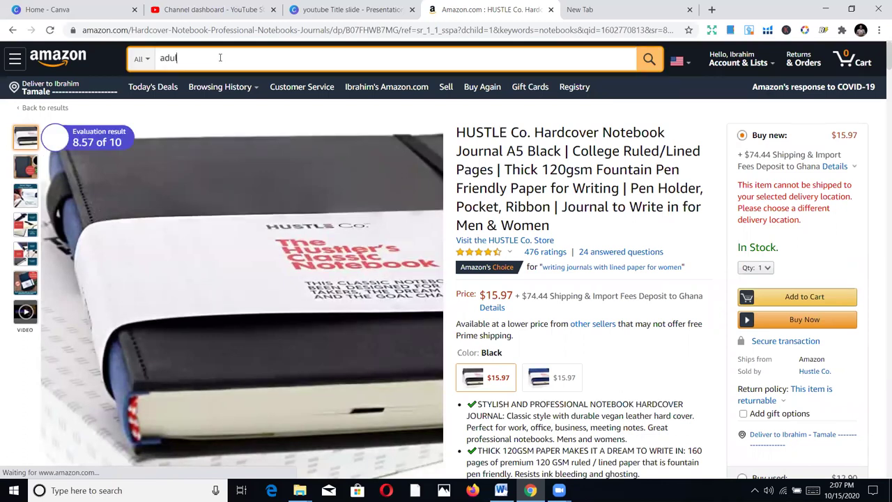
{"action": "scroll", "coordinate": [219, 58], "scroll_direction": "down", "scroll_amount": 5}
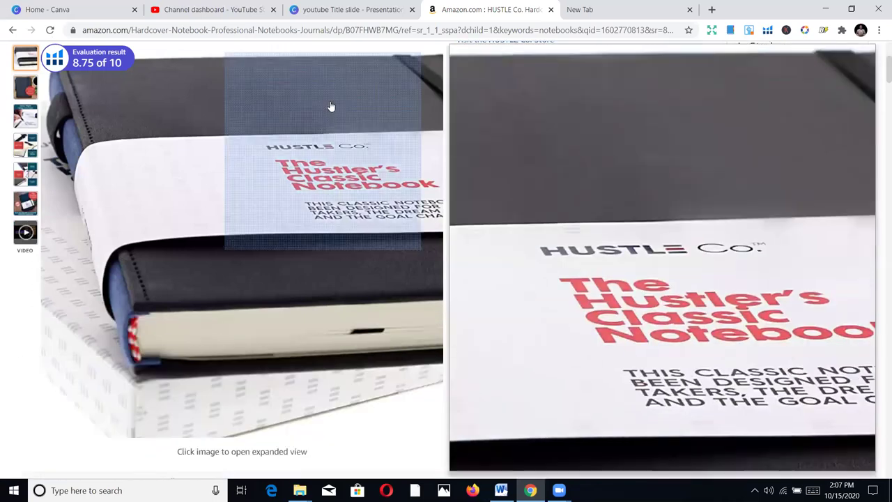
{"action": "scroll", "coordinate": [879, 86], "scroll_direction": "up", "scroll_amount": 5}
{"action": "left_click", "coordinate": [302, 62]}
{"action": "type", "text": "c"}
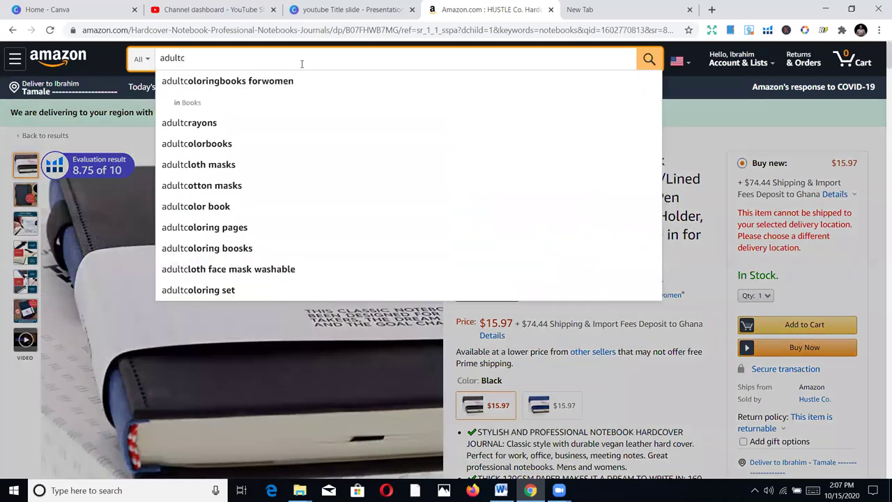
{"action": "key", "text": "BackSpace"}
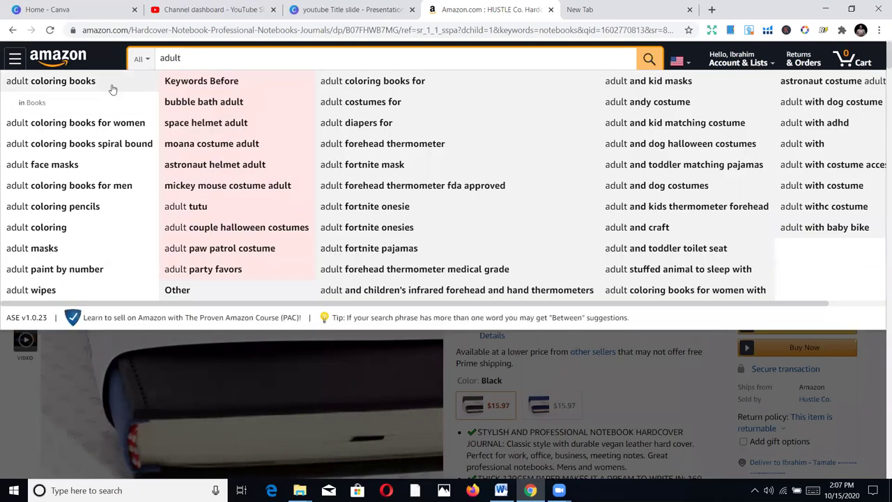
Search for 'adult coloring books' and highlight the Relaxation book's #592 sales rank
{"action": "left_click", "coordinate": [113, 86]}
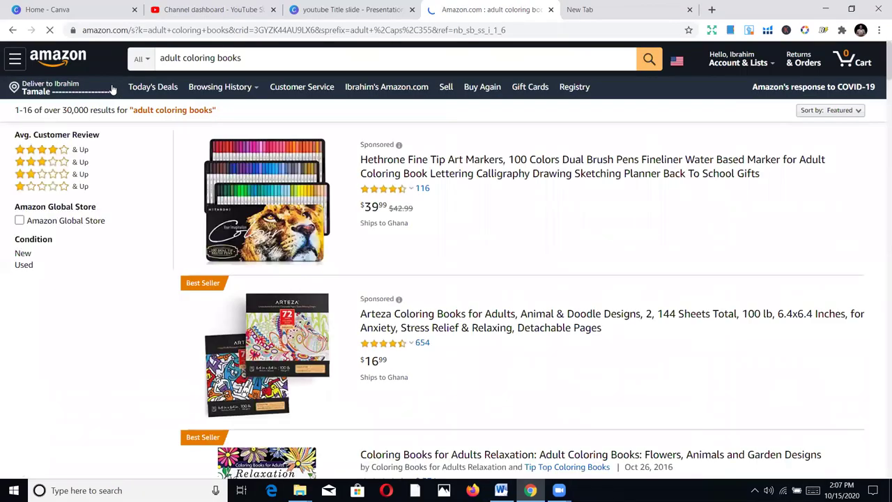
{"action": "scroll", "coordinate": [441, 202], "scroll_direction": "down", "scroll_amount": 2}
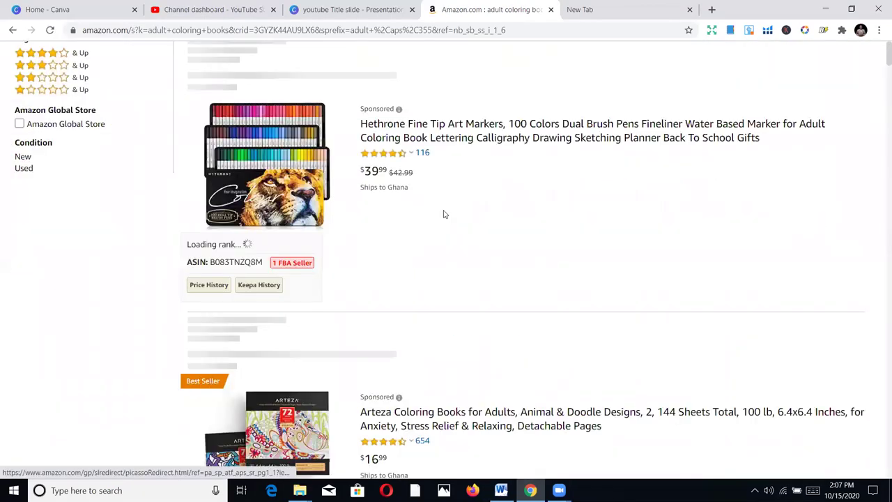
{"action": "scroll", "coordinate": [399, 103], "scroll_direction": "up", "scroll_amount": 2}
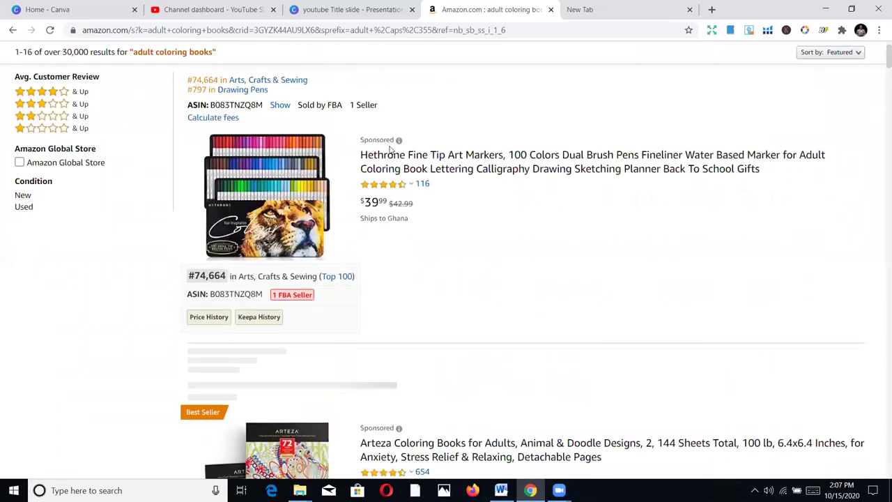
{"action": "scroll", "coordinate": [446, 247], "scroll_direction": "down", "scroll_amount": 8}
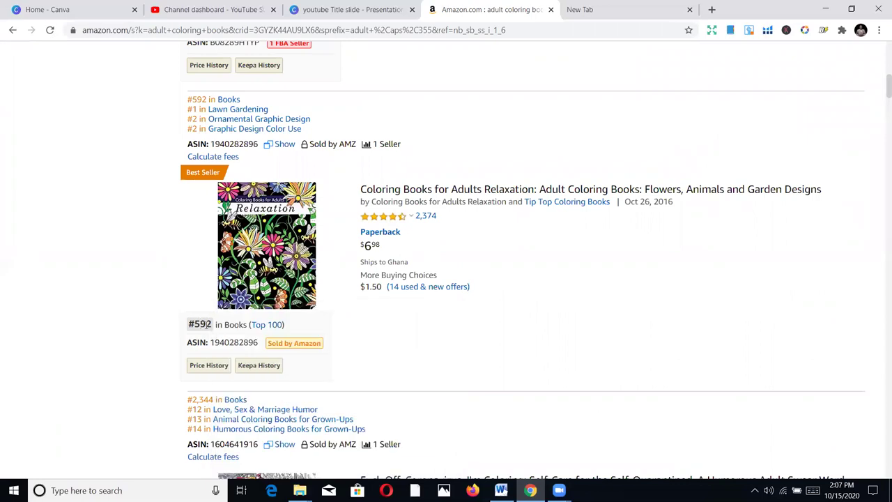
{"action": "left_click_drag", "start_coordinate": [212, 322], "coordinate": [193, 320]}
{"action": "left_click", "coordinate": [192, 324]}
Scroll through the adult coloring book results, then clear the rank highlight
{"action": "scroll", "coordinate": [526, 291], "scroll_direction": "down", "scroll_amount": 1}
{"action": "scroll", "coordinate": [370, 239], "scroll_direction": "up", "scroll_amount": 1}
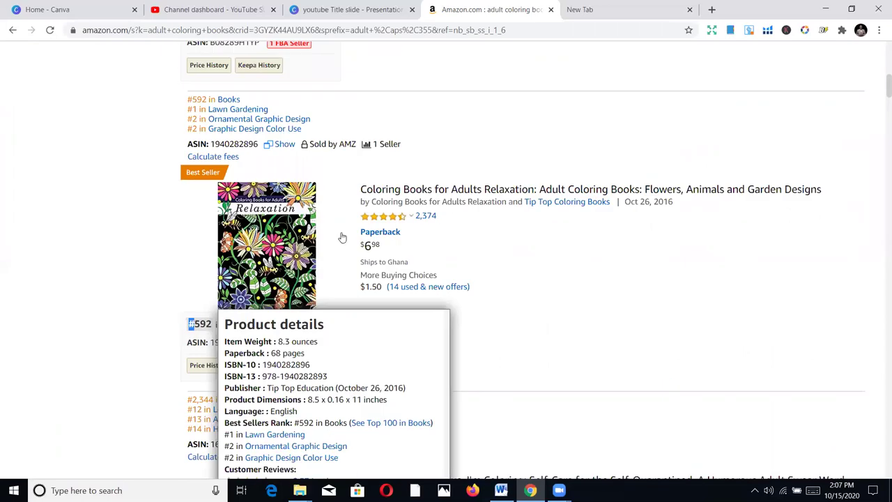
{"action": "scroll", "coordinate": [323, 263], "scroll_direction": "down", "scroll_amount": 1}
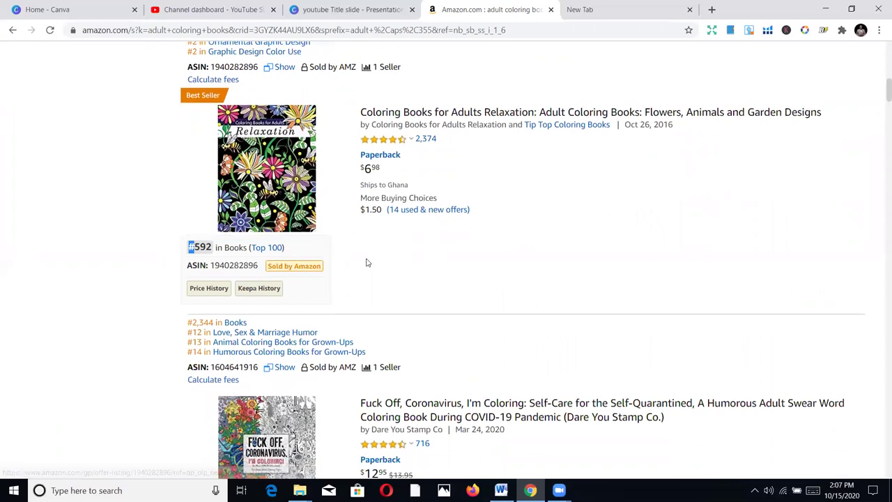
{"action": "scroll", "coordinate": [319, 262], "scroll_direction": "up", "scroll_amount": 1}
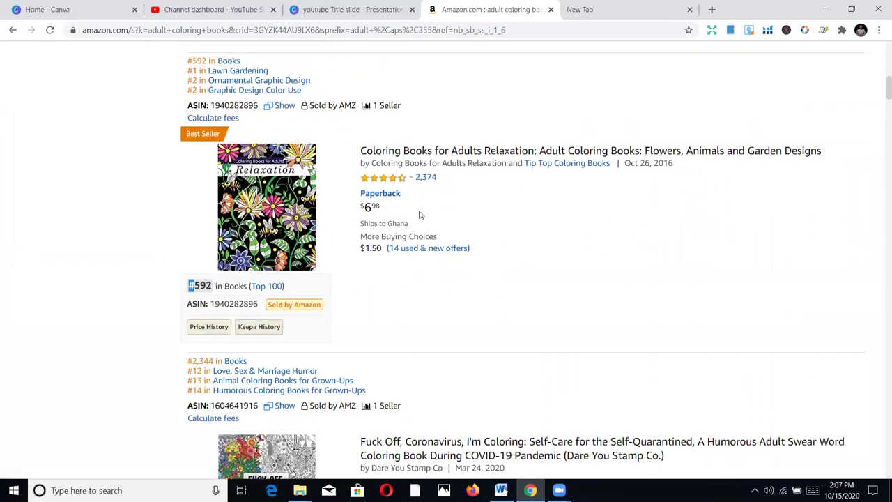
{"action": "scroll", "coordinate": [462, 238], "scroll_direction": "down", "scroll_amount": 2}
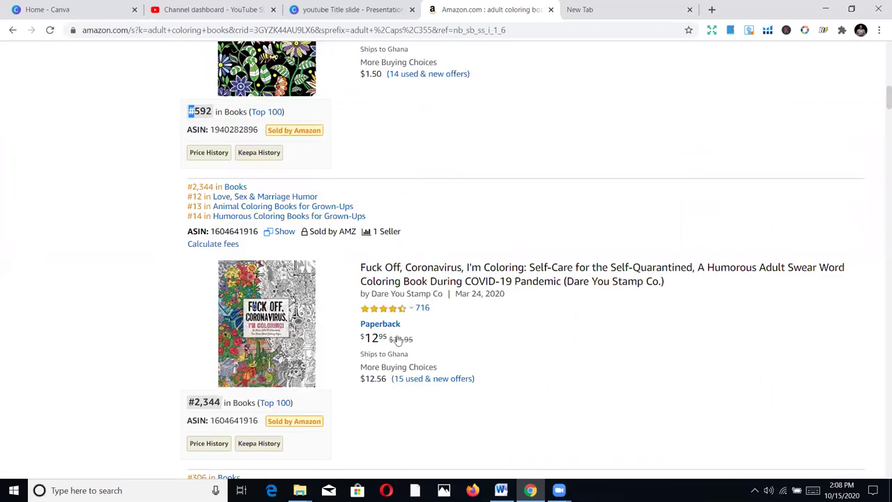
{"action": "scroll", "coordinate": [432, 327], "scroll_direction": "down", "scroll_amount": 1}
{"action": "scroll", "coordinate": [419, 337], "scroll_direction": "down", "scroll_amount": 1}
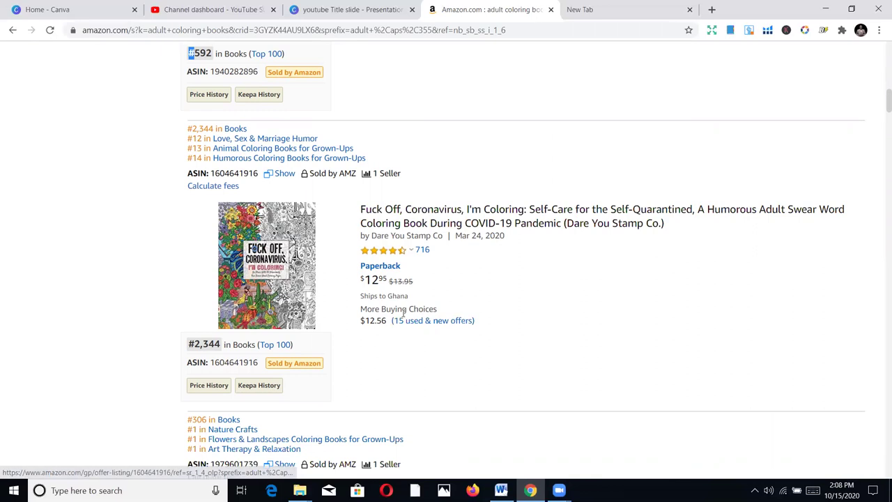
{"action": "scroll", "coordinate": [411, 191], "scroll_direction": "up", "scroll_amount": 4}
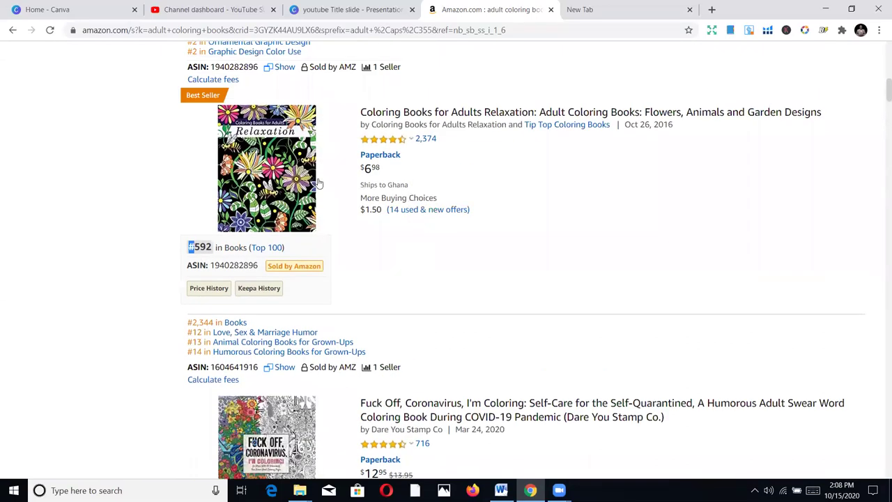
{"action": "mouse_move", "coordinate": [363, 196]}
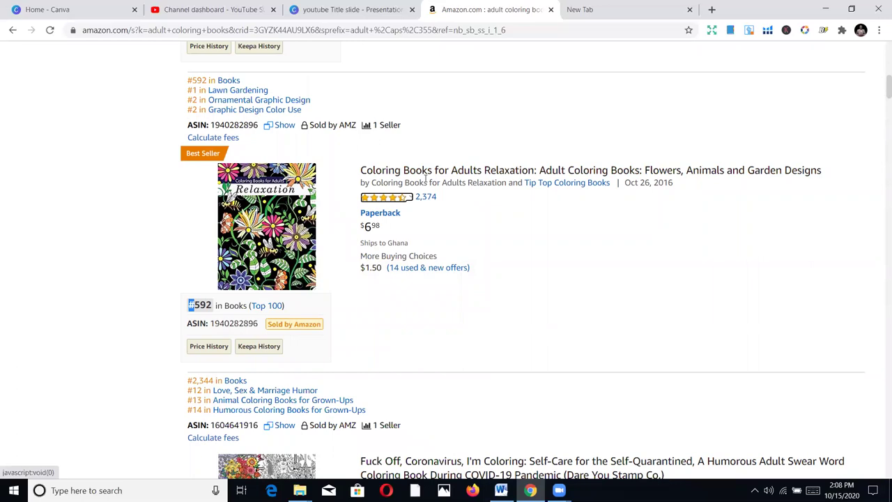
{"action": "left_click", "coordinate": [551, 240]}
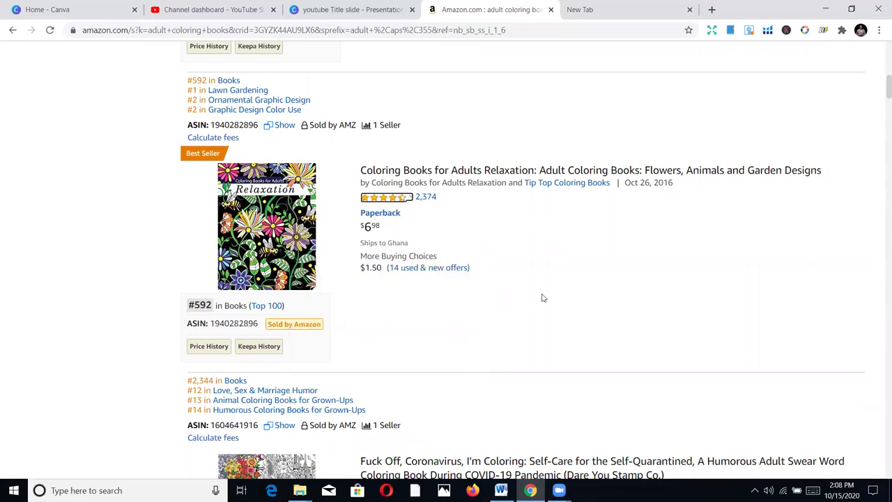
{"action": "scroll", "coordinate": [551, 314], "scroll_direction": "down", "scroll_amount": 1}
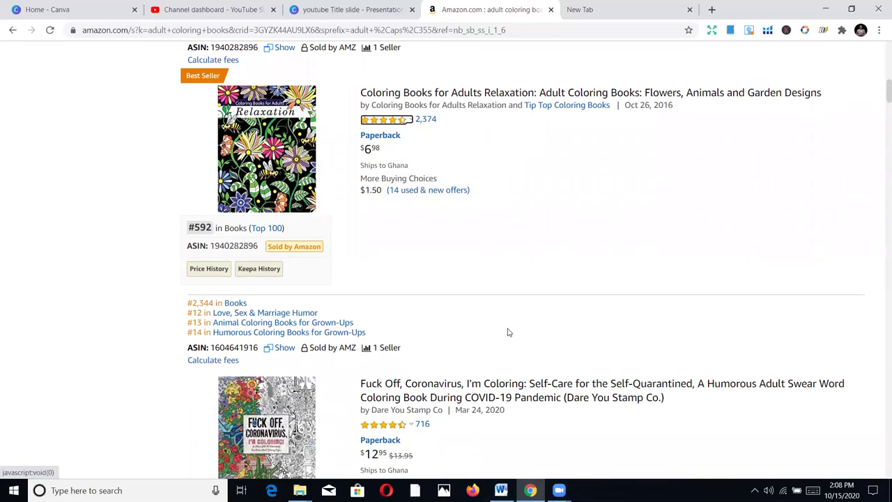
{"action": "mouse_move", "coordinate": [236, 273]}
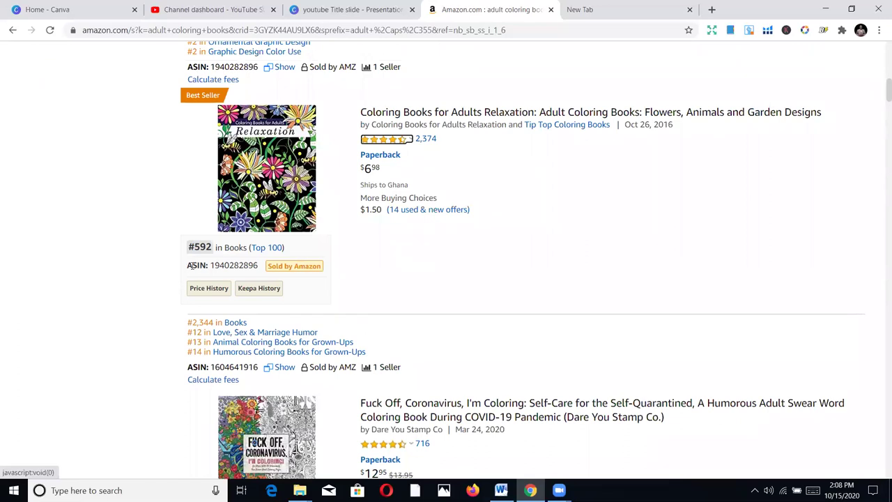
{"action": "left_click_drag", "start_coordinate": [186, 266], "coordinate": [260, 269]}
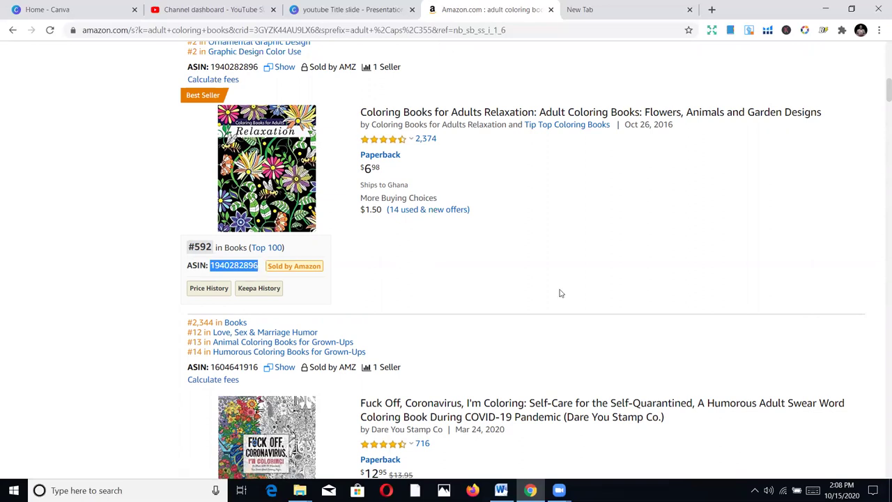
{"action": "scroll", "coordinate": [558, 294], "scroll_direction": "up", "scroll_amount": 1}
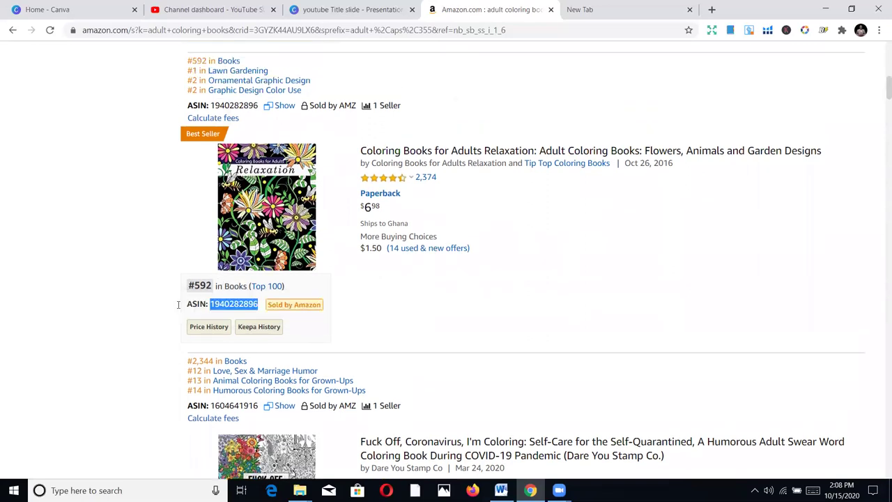
{"action": "scroll", "coordinate": [434, 319], "scroll_direction": "up", "scroll_amount": 2}
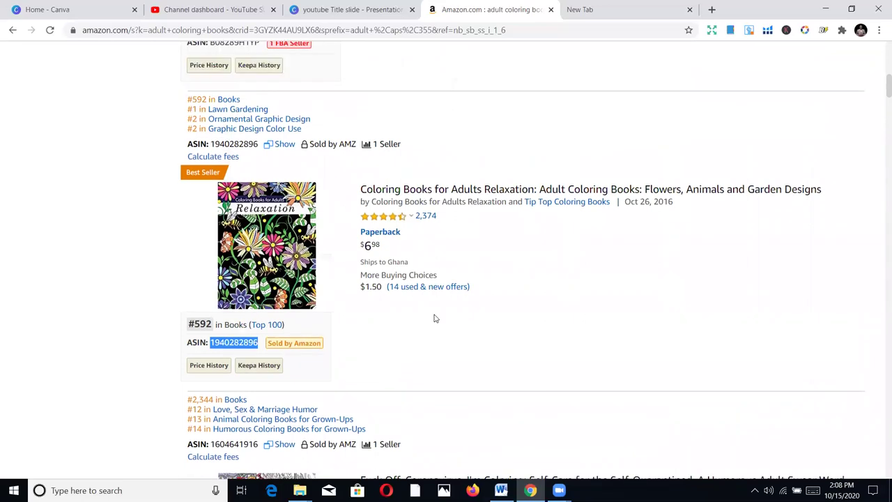
{"action": "scroll", "coordinate": [435, 313], "scroll_direction": "up", "scroll_amount": 2}
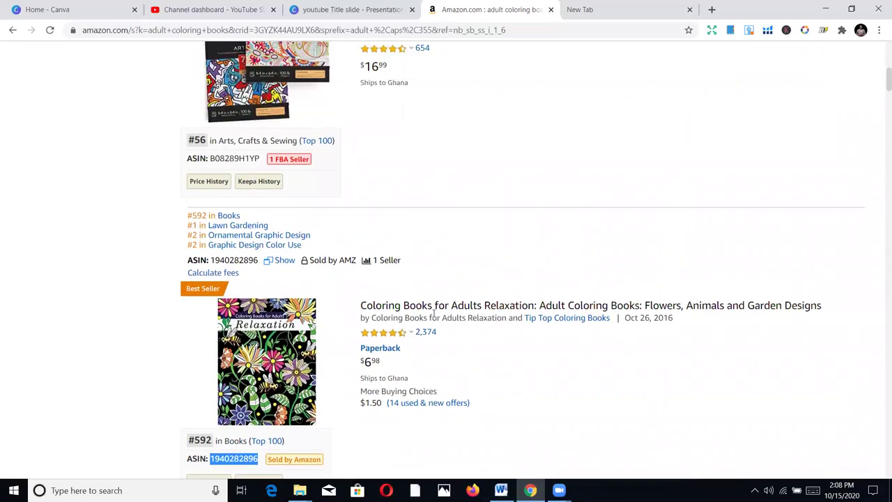
{"action": "scroll", "coordinate": [434, 317], "scroll_direction": "down", "scroll_amount": 1}
{"action": "left_click", "coordinate": [424, 254]}
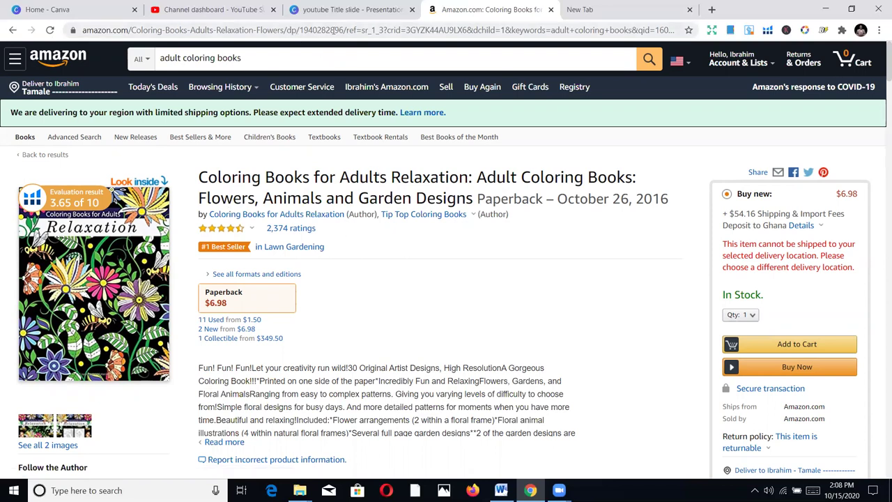
{"action": "left_click_drag", "start_coordinate": [341, 30], "coordinate": [302, 30]}
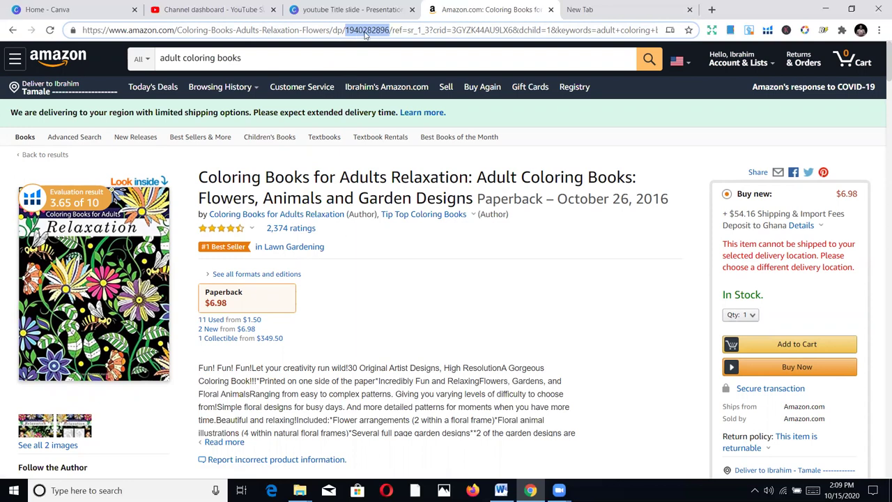
{"action": "scroll", "coordinate": [360, 295], "scroll_direction": "down", "scroll_amount": 10}
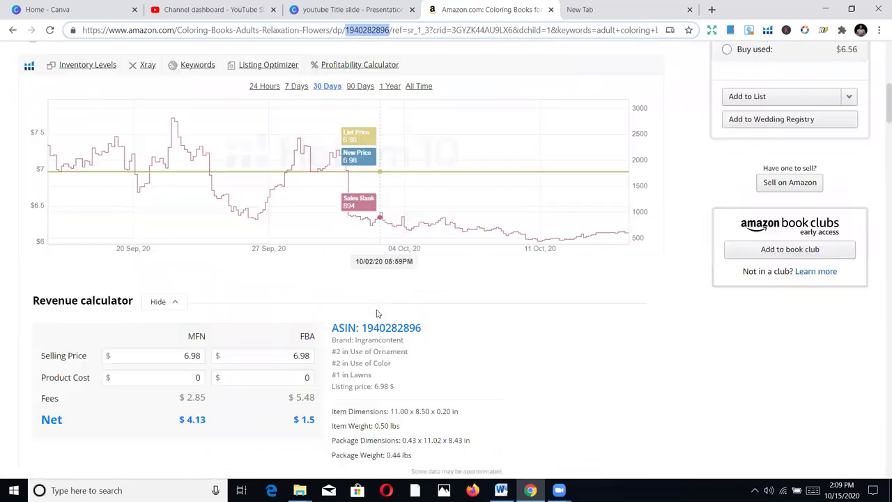
{"action": "scroll", "coordinate": [373, 319], "scroll_direction": "down", "scroll_amount": 12}
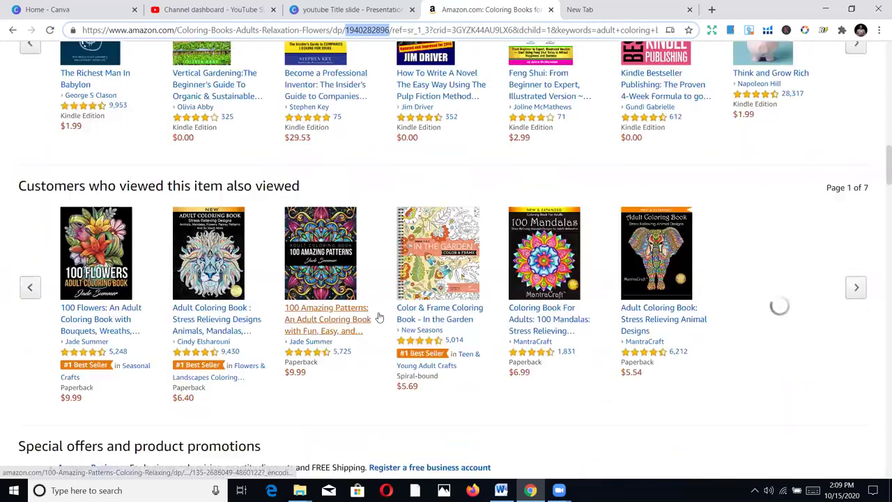
{"action": "scroll", "coordinate": [381, 318], "scroll_direction": "down", "scroll_amount": 3}
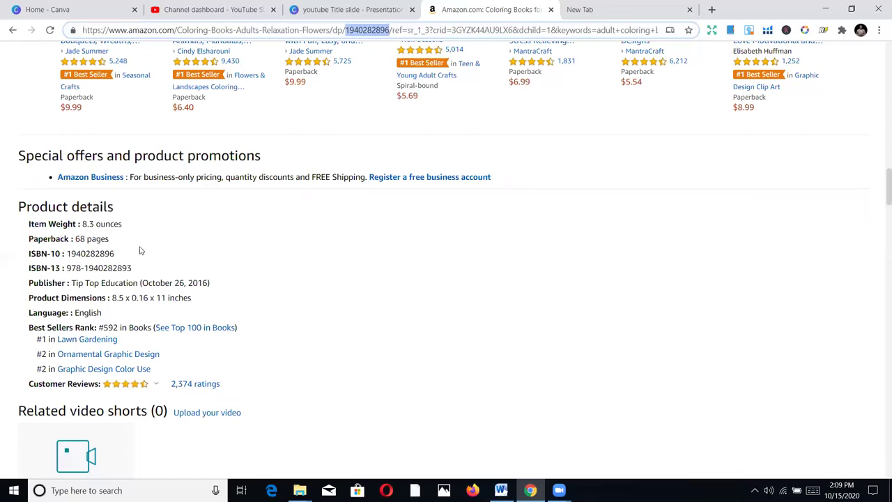
{"action": "left_click_drag", "start_coordinate": [116, 255], "coordinate": [67, 251]}
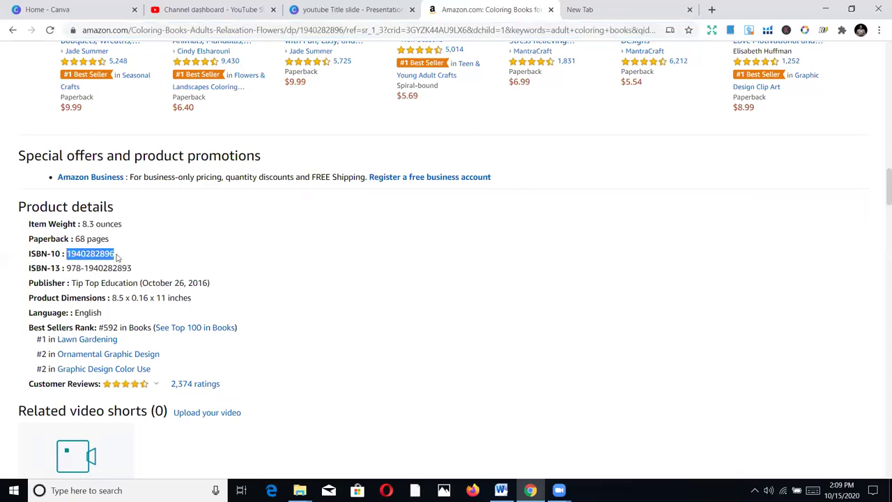
{"action": "triple_click", "coordinate": [97, 254]}
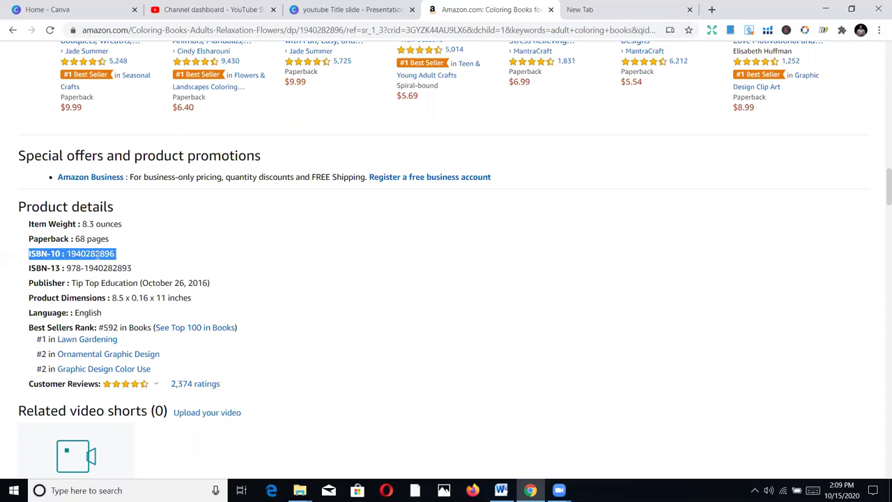
{"action": "left_click", "coordinate": [98, 254]}
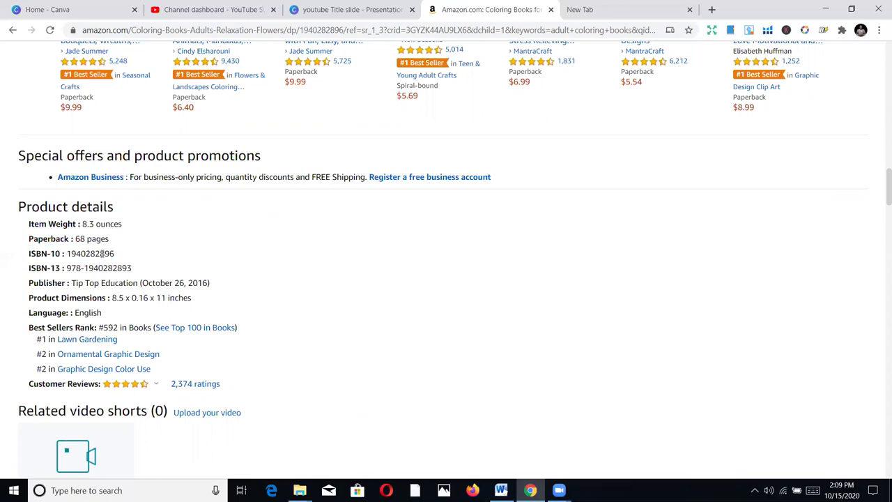
{"action": "scroll", "coordinate": [102, 254], "scroll_direction": "up", "scroll_amount": 7}
{"action": "scroll", "coordinate": [142, 192], "scroll_direction": "up", "scroll_amount": 10}
{"action": "scroll", "coordinate": [213, 161], "scroll_direction": "up", "scroll_amount": 4}
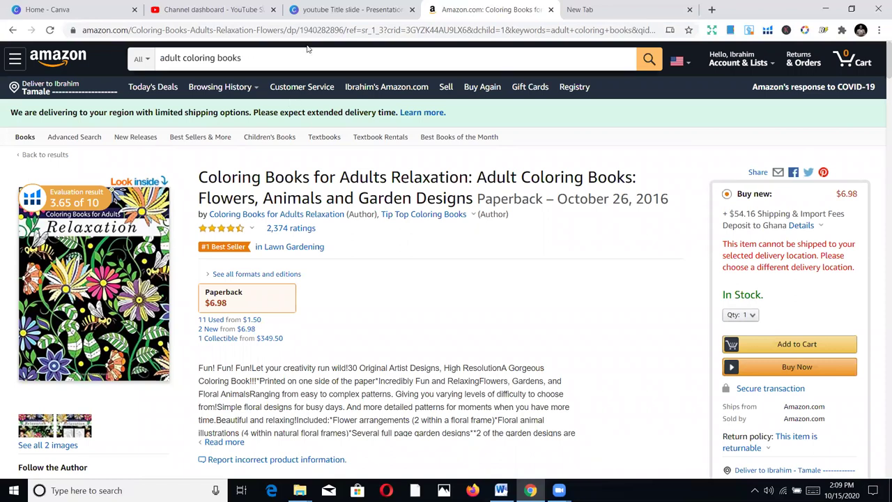
{"action": "left_click", "coordinate": [312, 32]}
{"action": "left_click", "coordinate": [316, 30]}
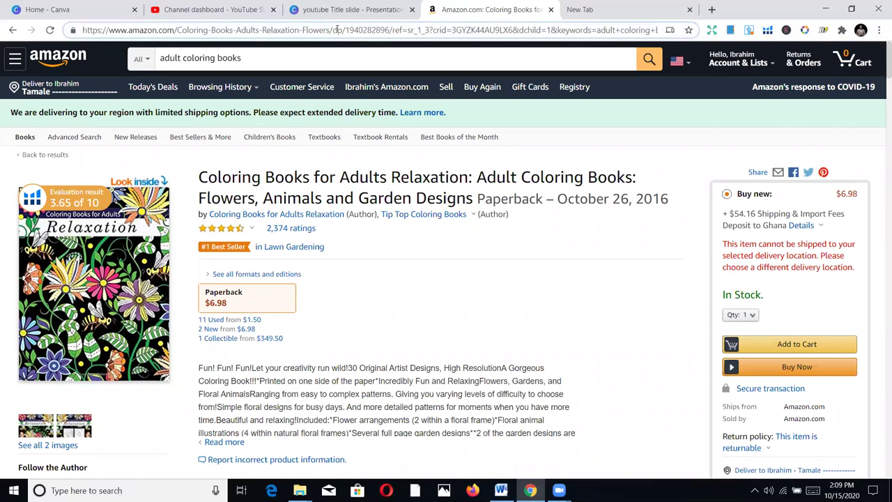
{"action": "left_click_drag", "start_coordinate": [387, 30], "coordinate": [345, 30]}
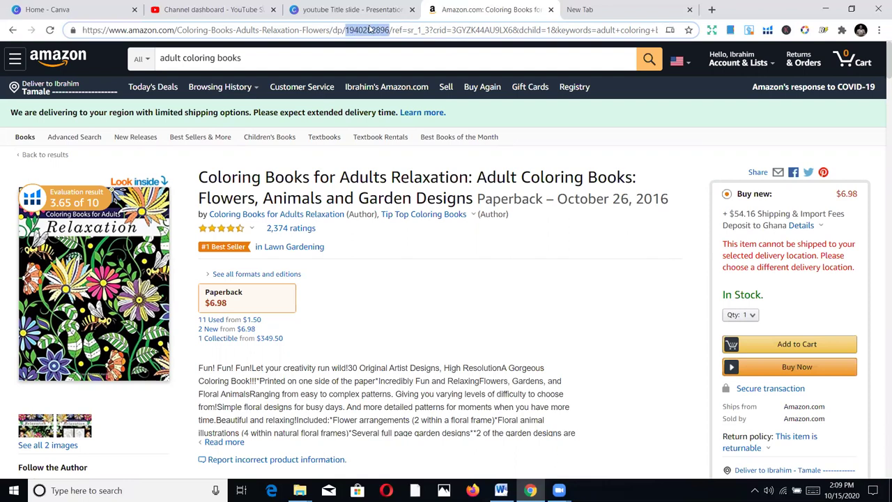
{"action": "right_click", "coordinate": [367, 29]}
{"action": "left_click", "coordinate": [409, 106]}
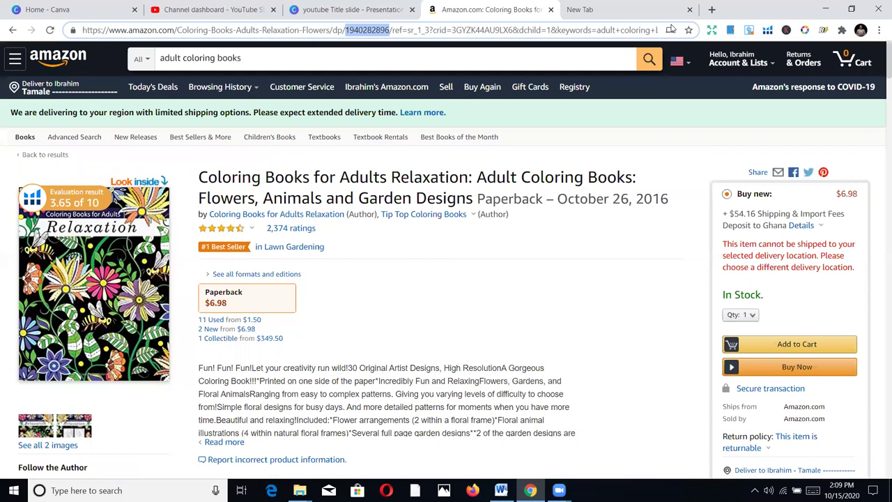
{"action": "left_click", "coordinate": [612, 6]}
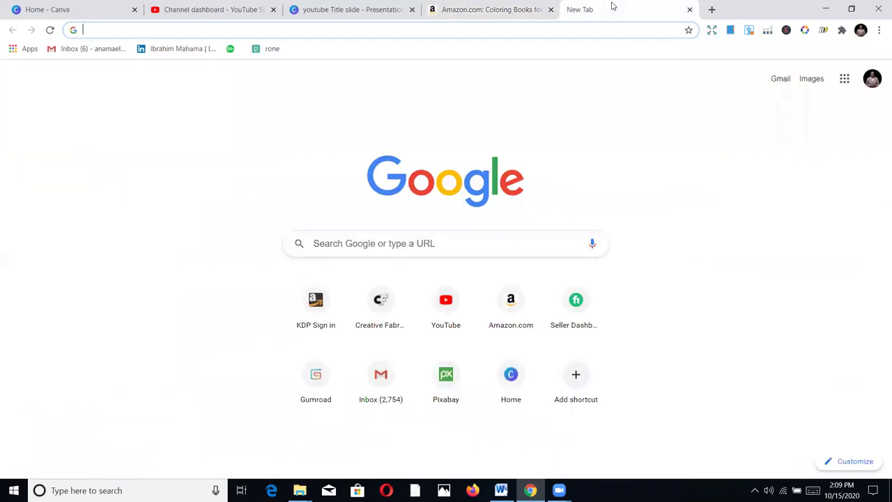
Google 'helium 10' and open the official helium10.com result
{"action": "type", "text": "helium 10"}
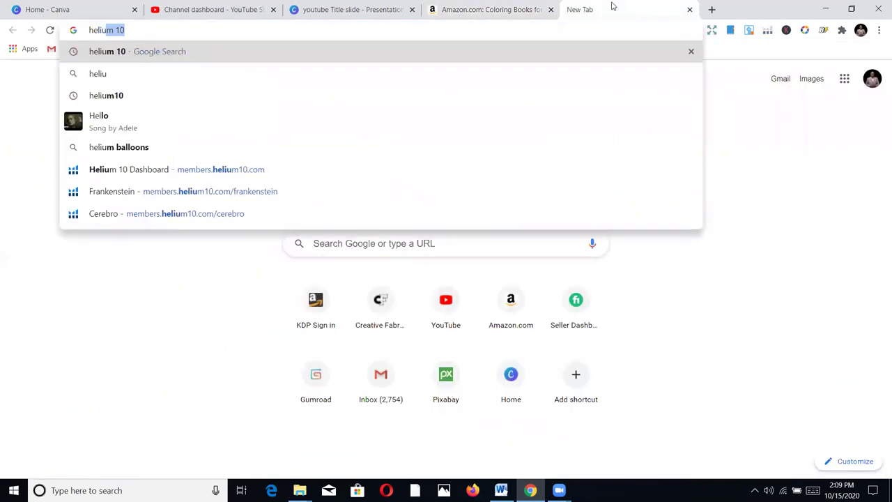
{"action": "key", "text": "Return"}
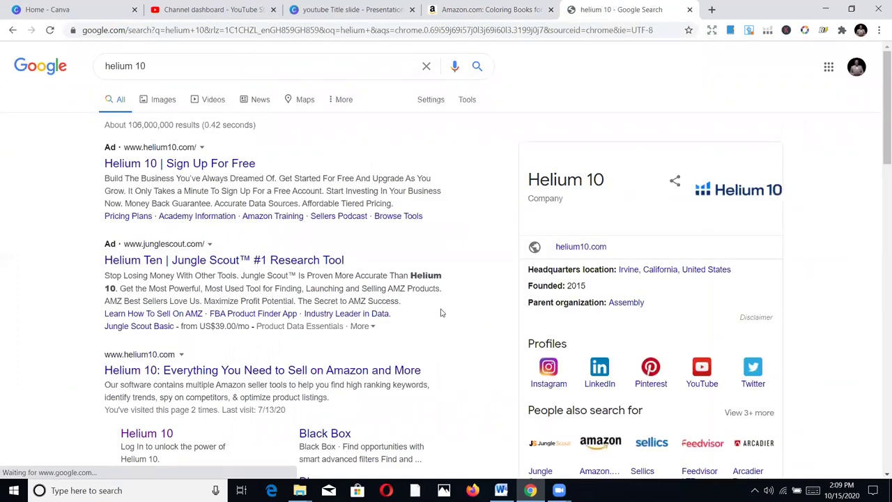
{"action": "scroll", "coordinate": [408, 264], "scroll_direction": "down", "scroll_amount": 5}
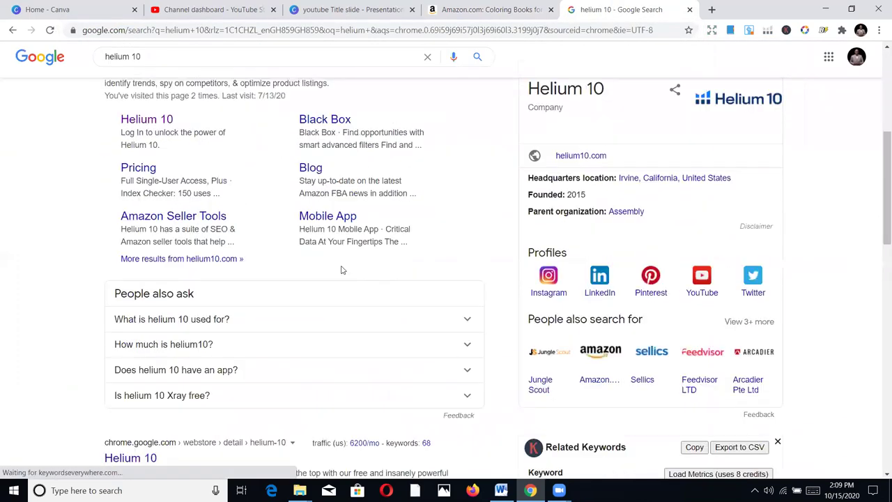
{"action": "scroll", "coordinate": [342, 269], "scroll_direction": "up", "scroll_amount": 2}
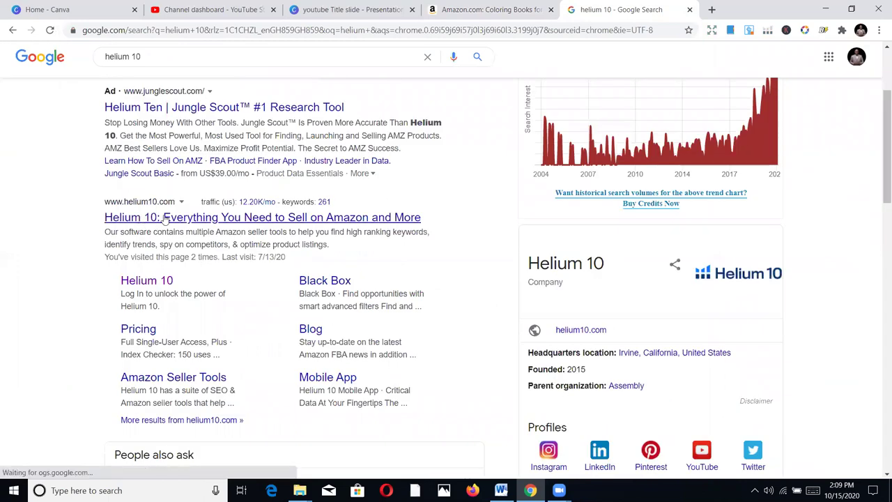
{"action": "scroll", "coordinate": [244, 209], "scroll_direction": "up", "scroll_amount": 2}
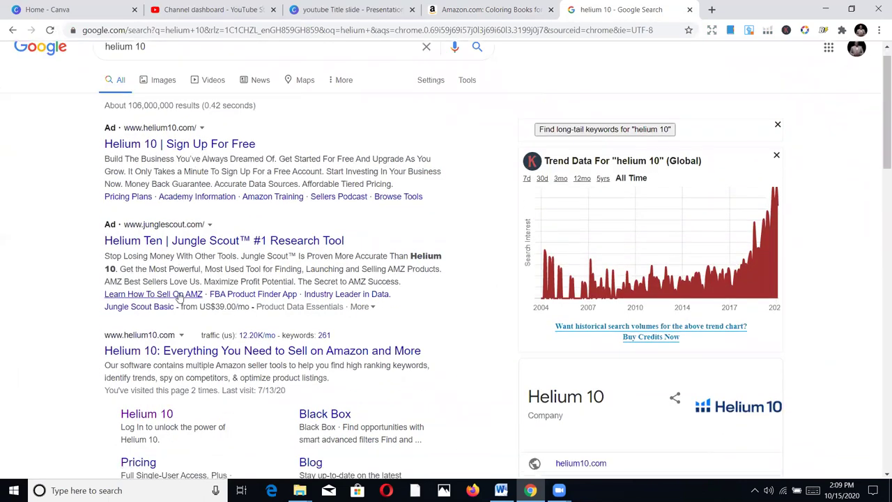
{"action": "scroll", "coordinate": [179, 296], "scroll_direction": "down", "scroll_amount": 1}
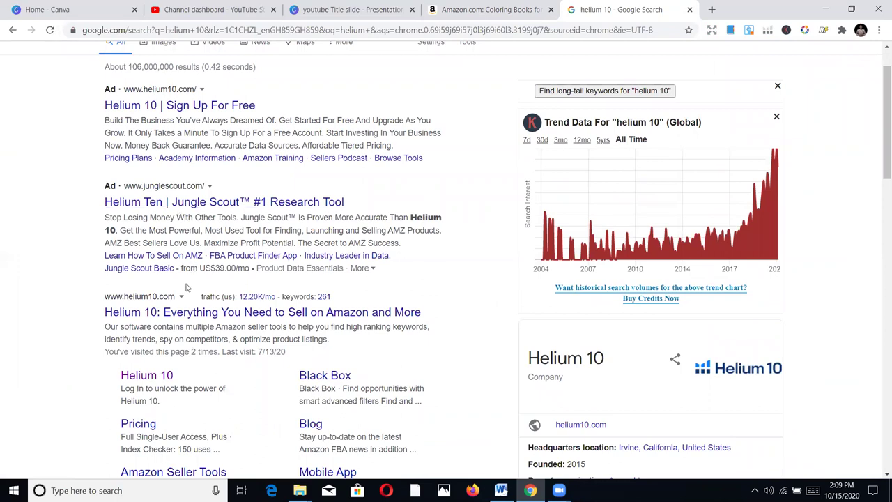
{"action": "scroll", "coordinate": [186, 286], "scroll_direction": "down", "scroll_amount": 1}
{"action": "scroll", "coordinate": [184, 223], "scroll_direction": "down", "scroll_amount": 1}
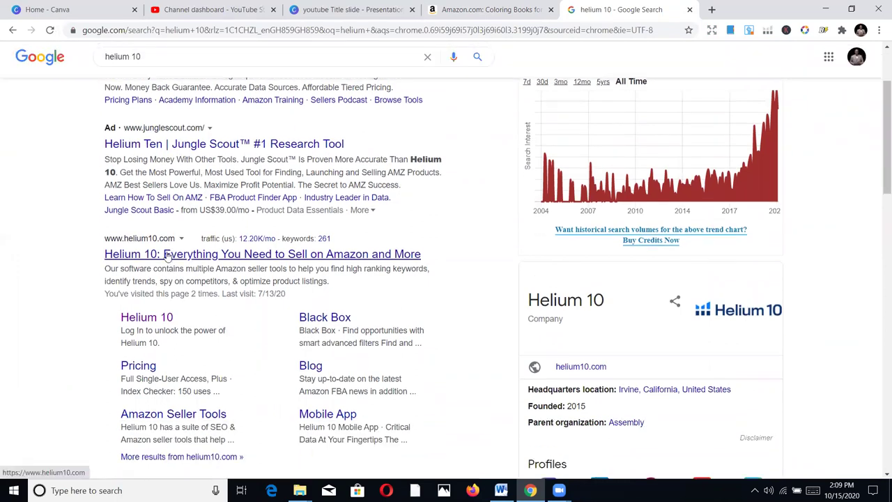
{"action": "left_click", "coordinate": [170, 259]}
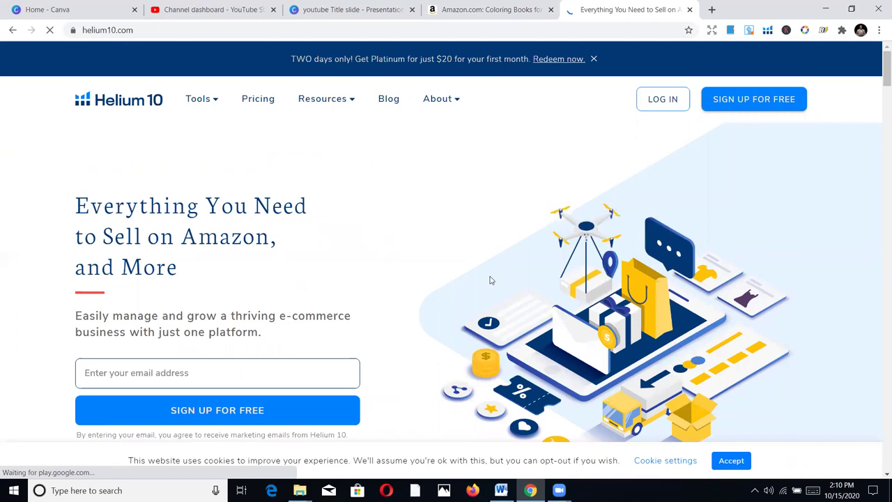
Open Helium 10's free account registration form via SIGN UP FOR FREE
{"action": "left_click", "coordinate": [741, 102]}
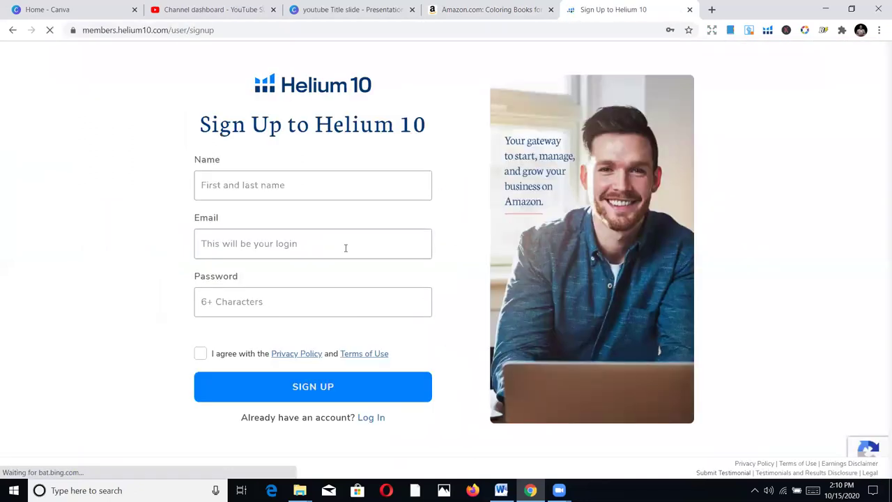
Fill in the full name and replace the autofilled e-mail with the account's e-mail address
{"action": "left_click", "coordinate": [299, 181]}
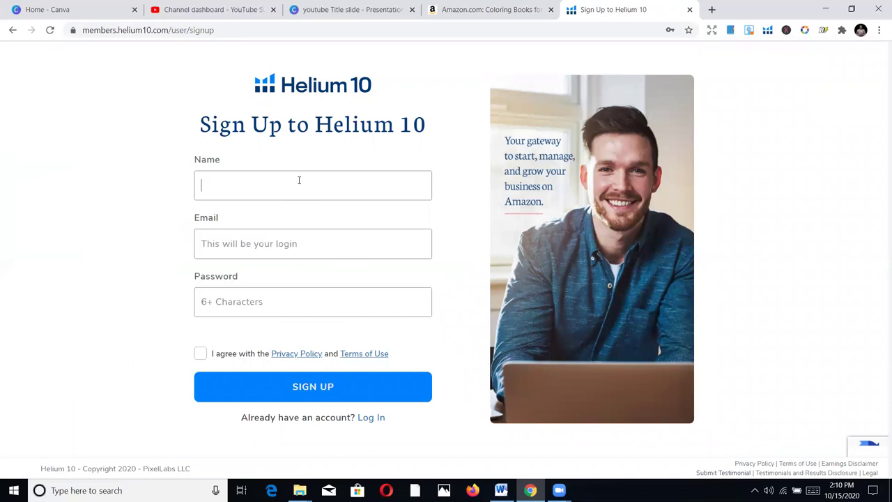
{"action": "type", "text": "I"}
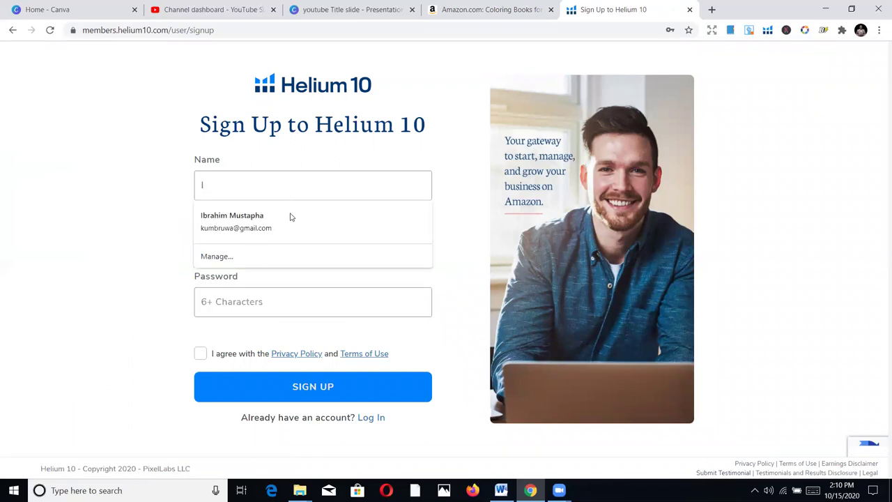
{"action": "left_click", "coordinate": [290, 215]}
{"action": "left_click", "coordinate": [301, 244]}
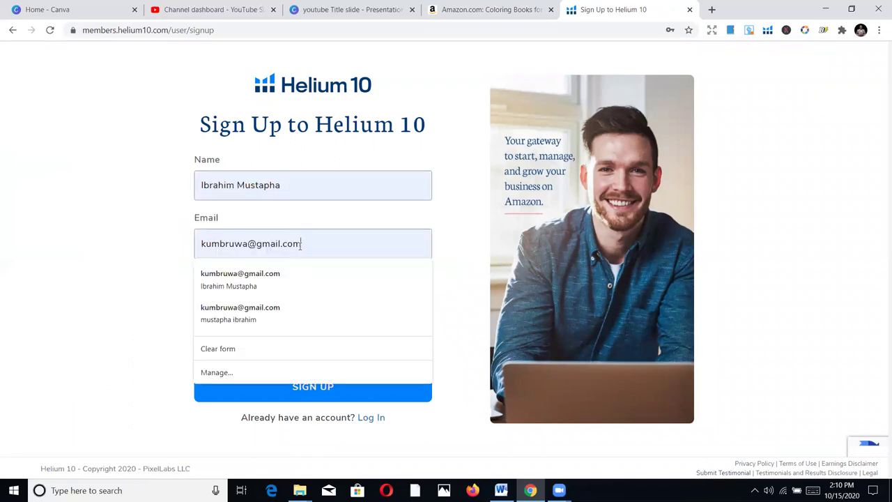
{"action": "key", "text": "ctrl+a"}
{"action": "key", "text": "BackSpace"}
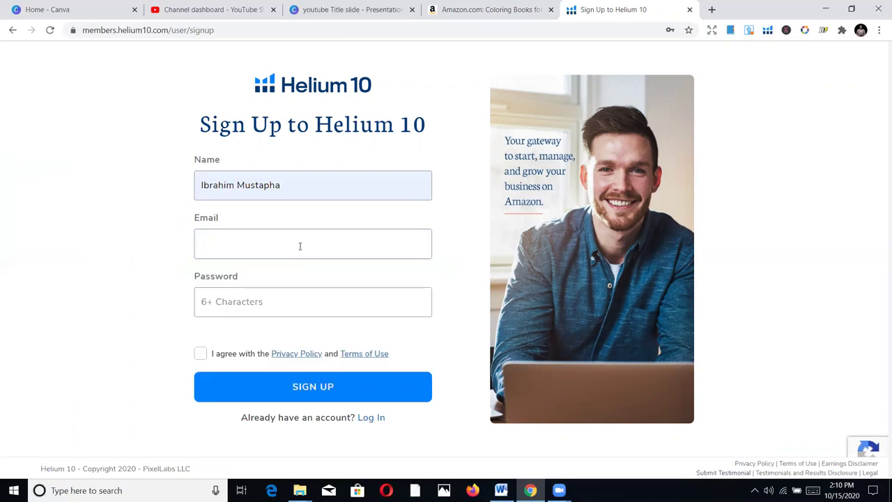
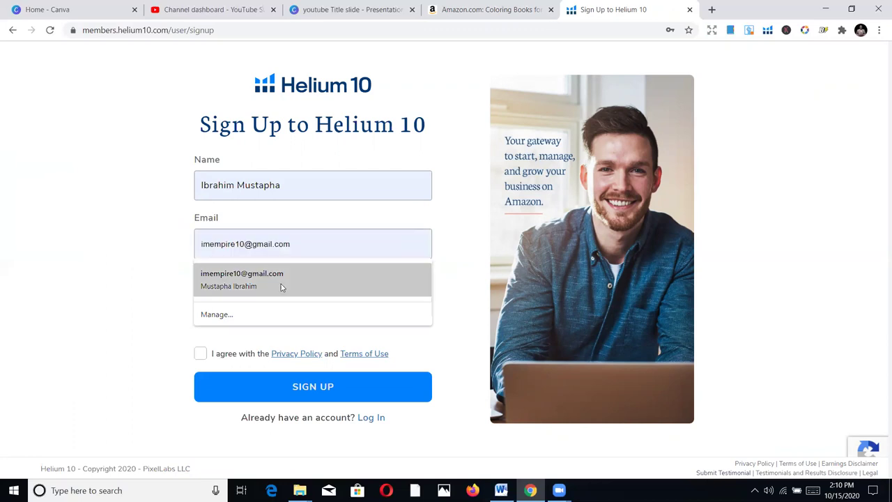
{"action": "left_click", "coordinate": [281, 284]}
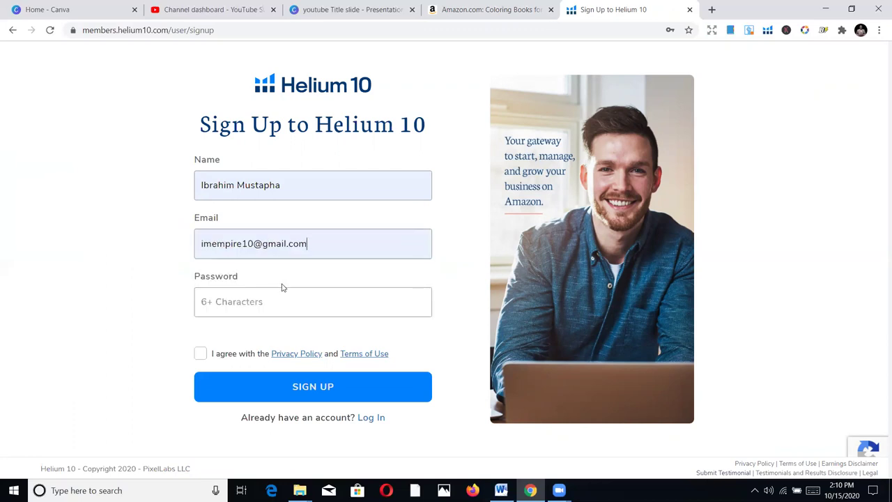
Enter the account password, accept the terms, and submit sign-up to reach the dashboard
{"action": "left_click", "coordinate": [283, 292]}
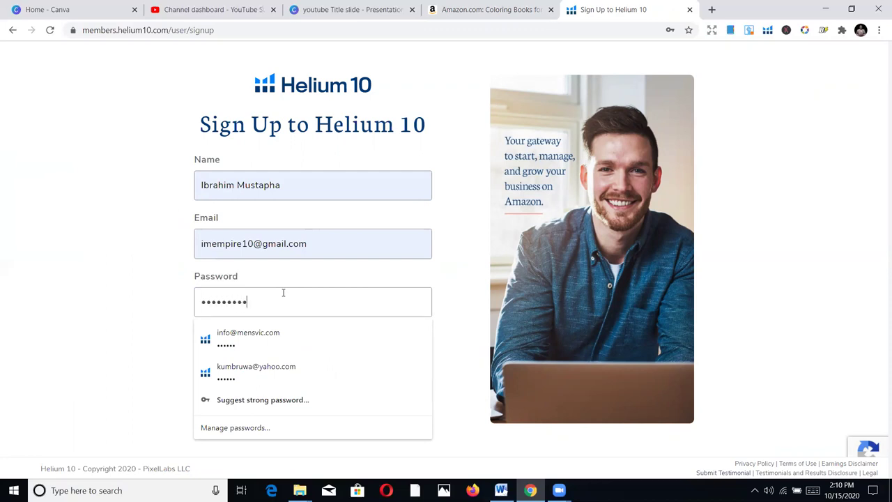
{"action": "key", "text": "BackSpace"}
{"action": "key", "text": "BackSpace"}
{"action": "key", "text": "BackSpace"}
{"action": "key", "text": "BackSpace"}
{"action": "key", "text": "BackSpace"}
{"action": "key", "text": "BackSpace"}
{"action": "key", "text": "BackSpace"}
{"action": "key", "text": "BackSpace"}
{"action": "type", "text": "••••••••"}
{"action": "left_click", "coordinate": [115, 285]}
{"action": "left_click", "coordinate": [200, 354]}
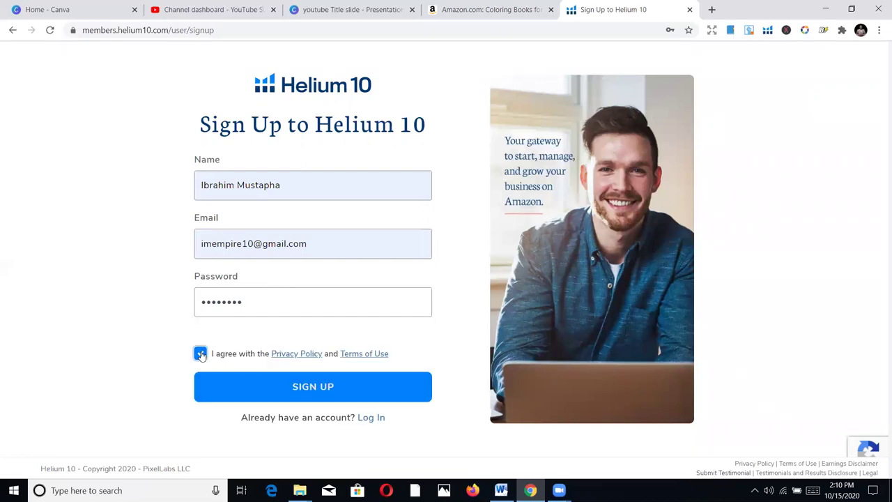
{"action": "left_click", "coordinate": [292, 386]}
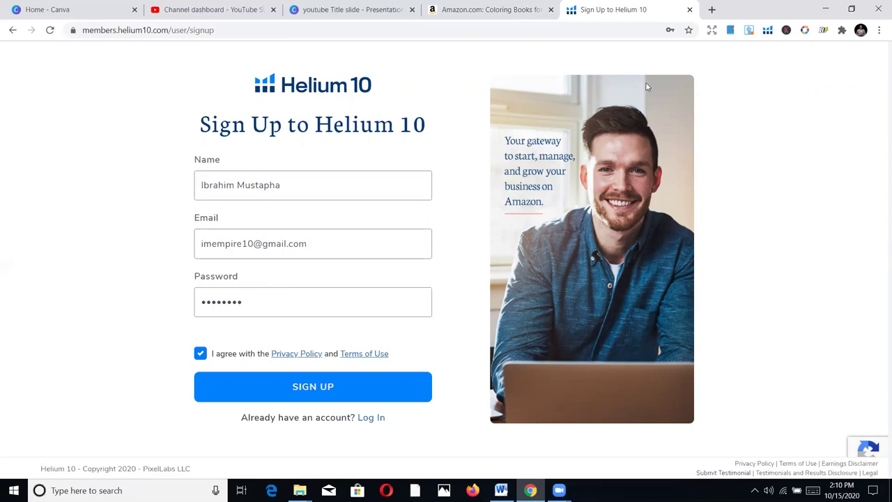
{"action": "left_click", "coordinate": [372, 418]}
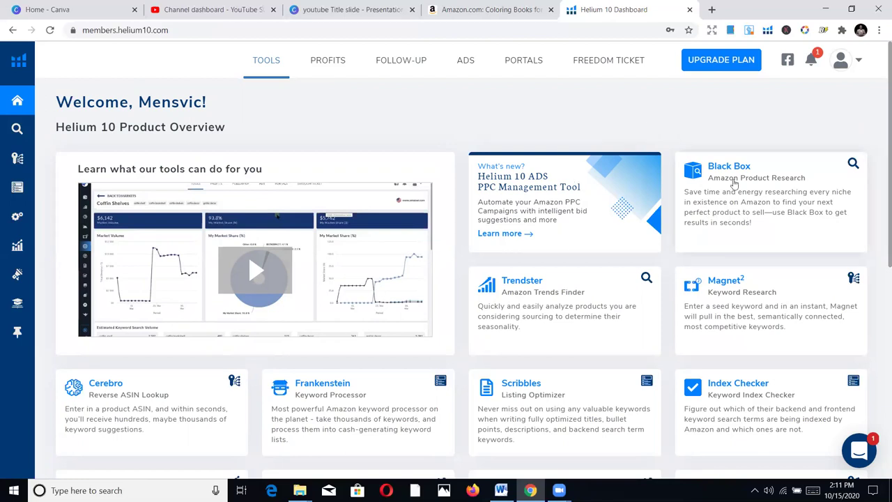
Expand Keyword Research in the Helium 10 sidebar and open the Cerebro Reverse ASIN Lookup card
{"action": "scroll", "coordinate": [455, 274], "scroll_direction": "down", "scroll_amount": 1}
{"action": "scroll", "coordinate": [455, 274], "scroll_direction": "down", "scroll_amount": 1}
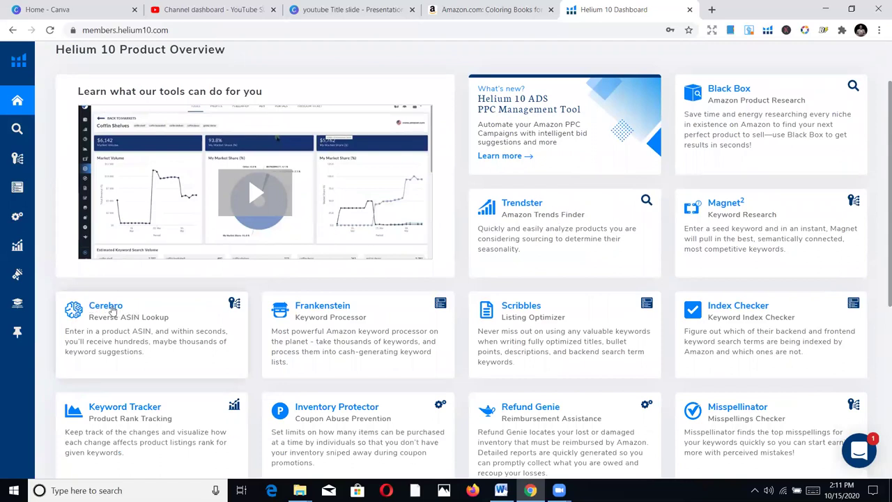
{"action": "left_click_drag", "start_coordinate": [131, 322], "coordinate": [128, 328]}
{"action": "scroll", "coordinate": [745, 348], "scroll_direction": "down", "scroll_amount": 1}
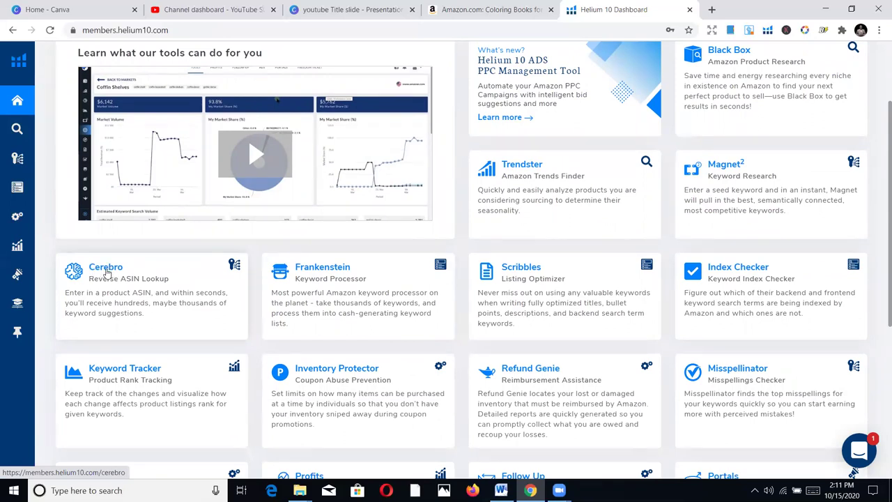
{"action": "scroll", "coordinate": [558, 296], "scroll_direction": "up", "scroll_amount": 2}
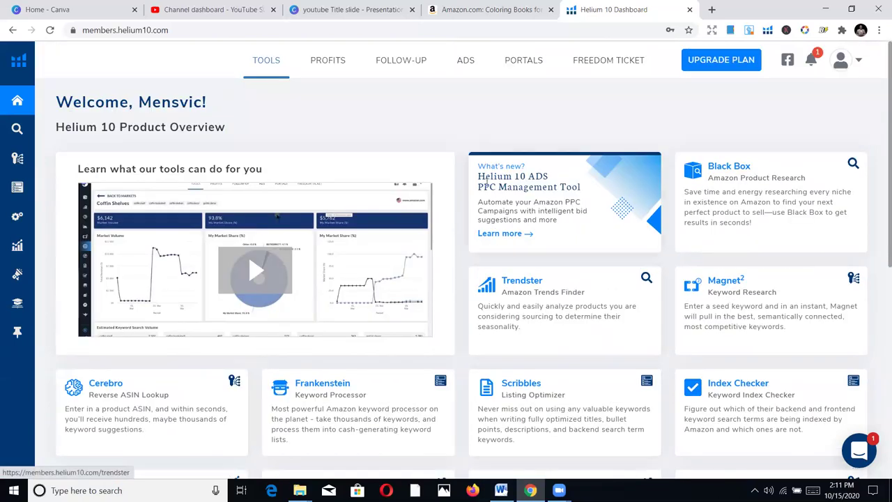
{"action": "mouse_move", "coordinate": [21, 148]}
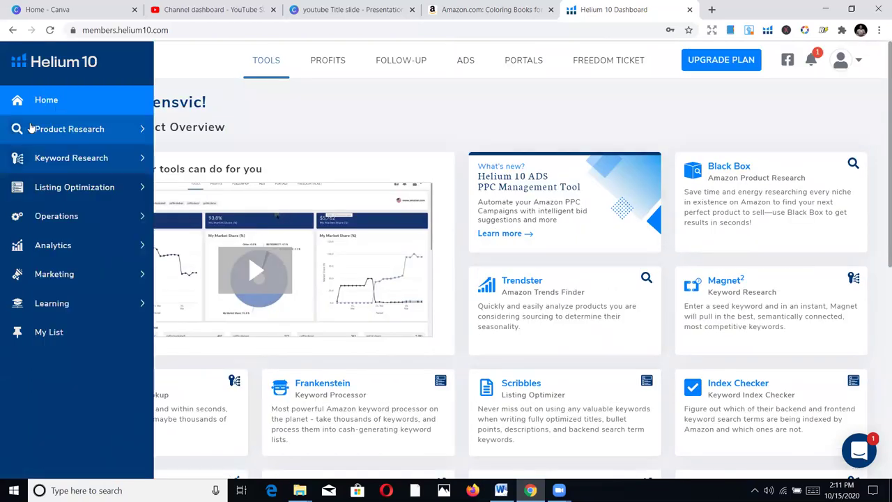
{"action": "left_click", "coordinate": [45, 162]}
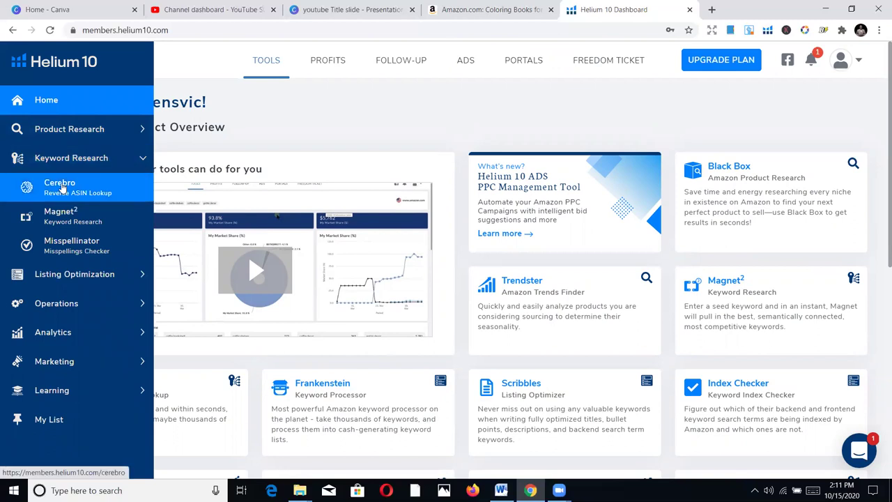
{"action": "scroll", "coordinate": [132, 321], "scroll_direction": "down", "scroll_amount": 1}
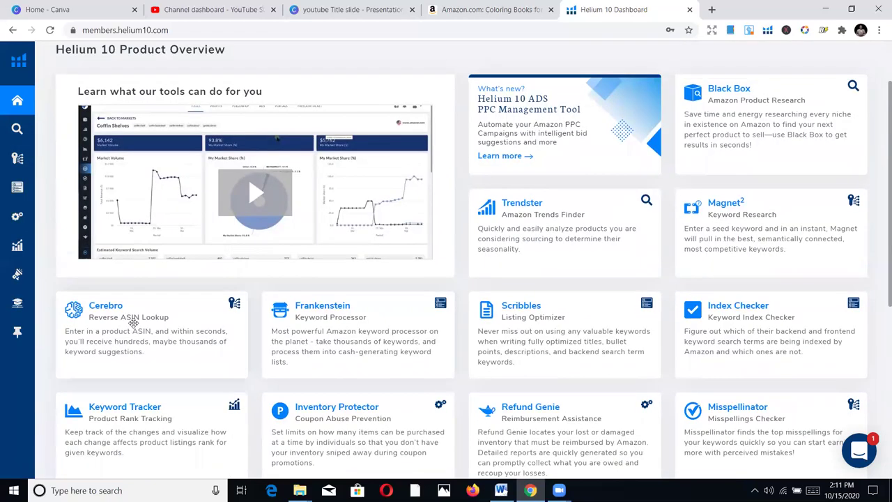
{"action": "left_click", "coordinate": [108, 309]}
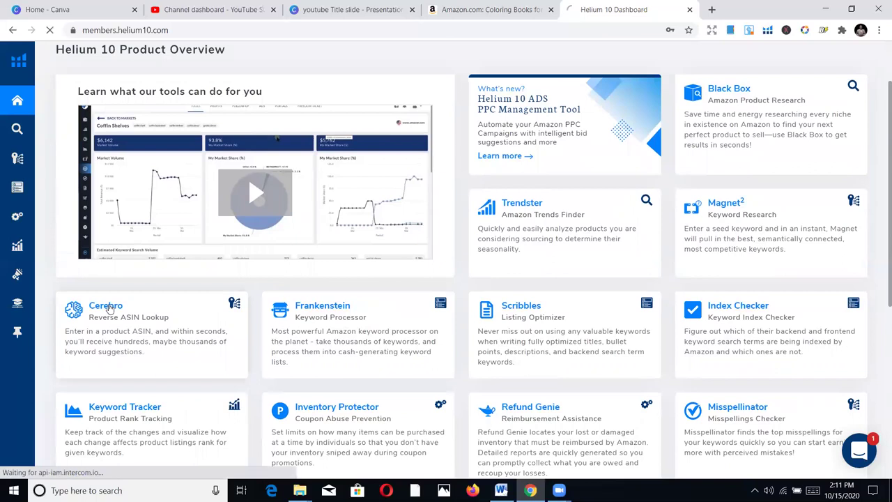
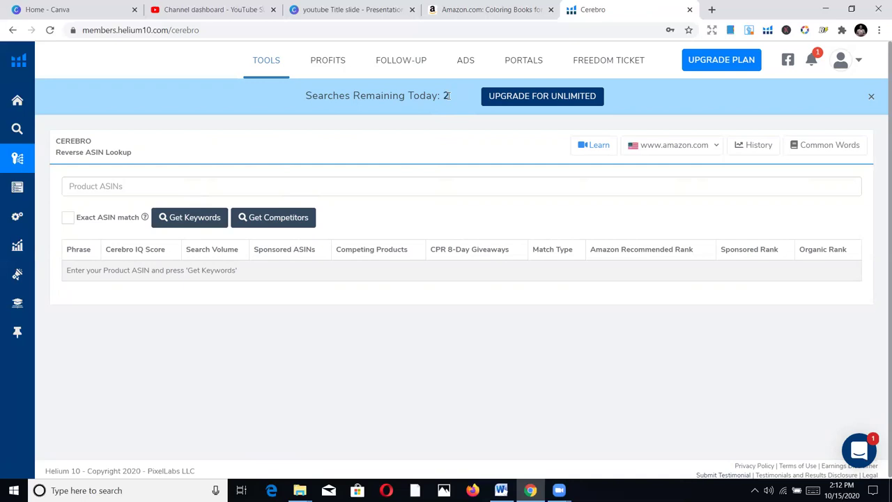
{"action": "left_click", "coordinate": [482, 7]}
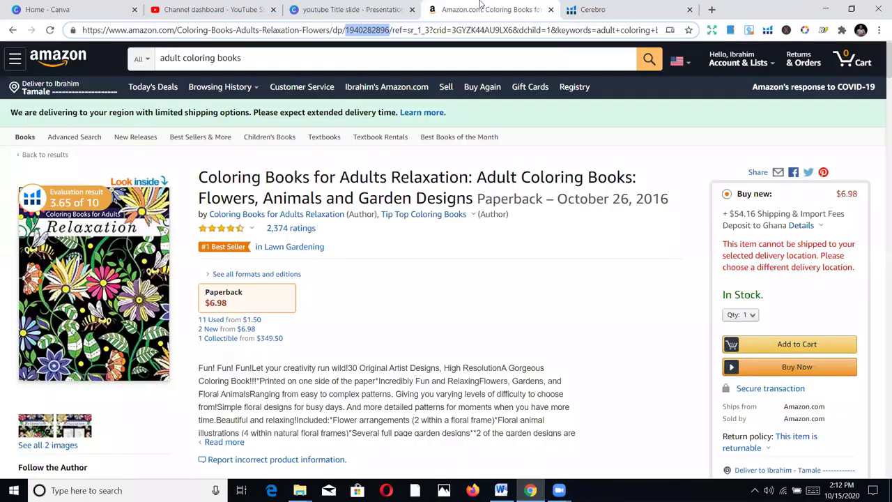
{"action": "right_click", "coordinate": [370, 34]}
{"action": "left_click", "coordinate": [399, 108]}
{"action": "scroll", "coordinate": [359, 200], "scroll_direction": "down", "scroll_amount": 10}
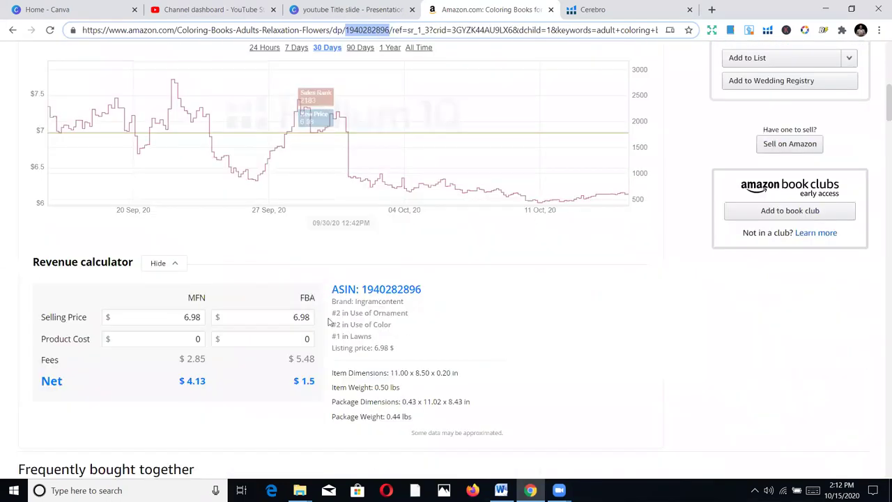
{"action": "scroll", "coordinate": [255, 370], "scroll_direction": "down", "scroll_amount": 10}
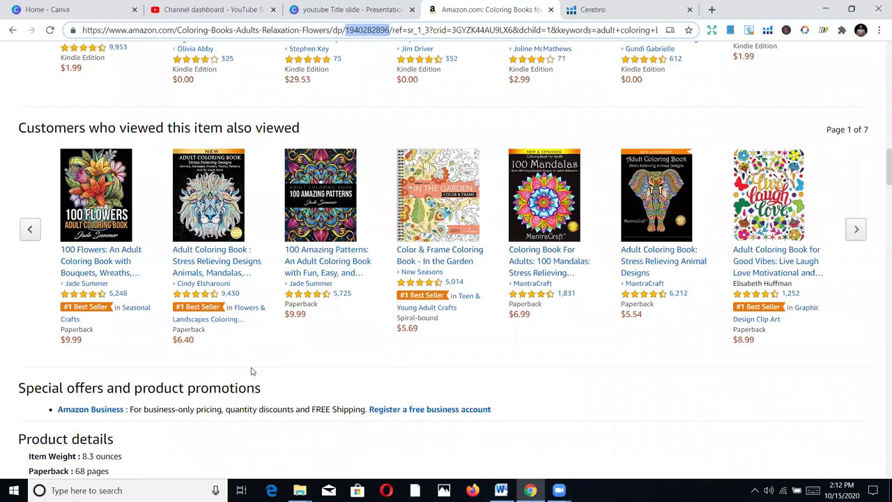
{"action": "scroll", "coordinate": [133, 365], "scroll_direction": "down", "scroll_amount": 1}
{"action": "left_click_drag", "start_coordinate": [116, 287], "coordinate": [67, 273]}
{"action": "key", "text": "ctrl+c"}
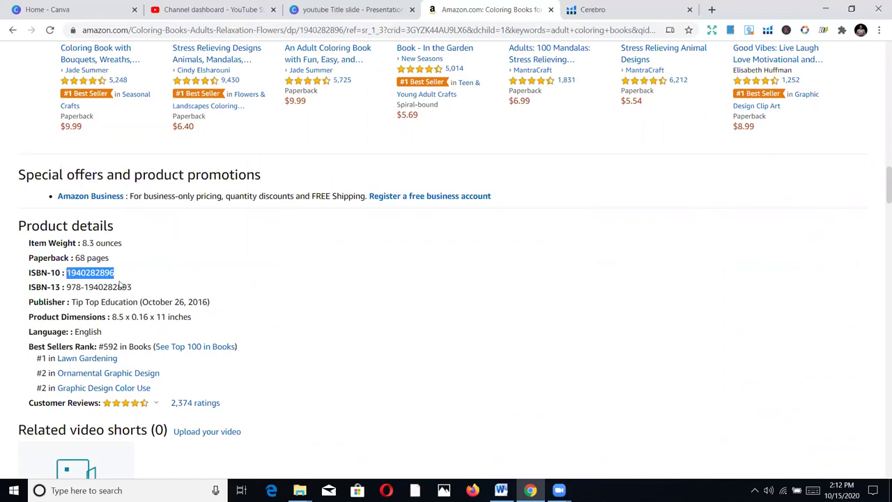
{"action": "scroll", "coordinate": [198, 244], "scroll_direction": "up", "scroll_amount": 3}
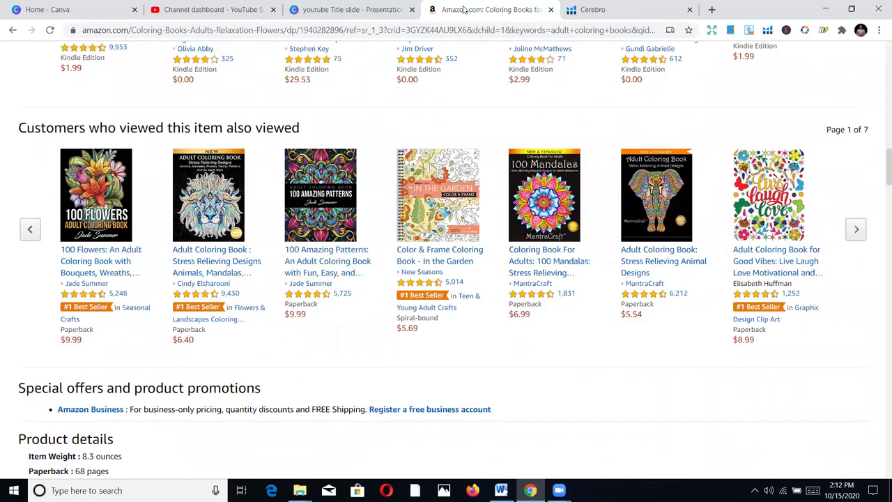
{"action": "left_click", "coordinate": [350, 7]}
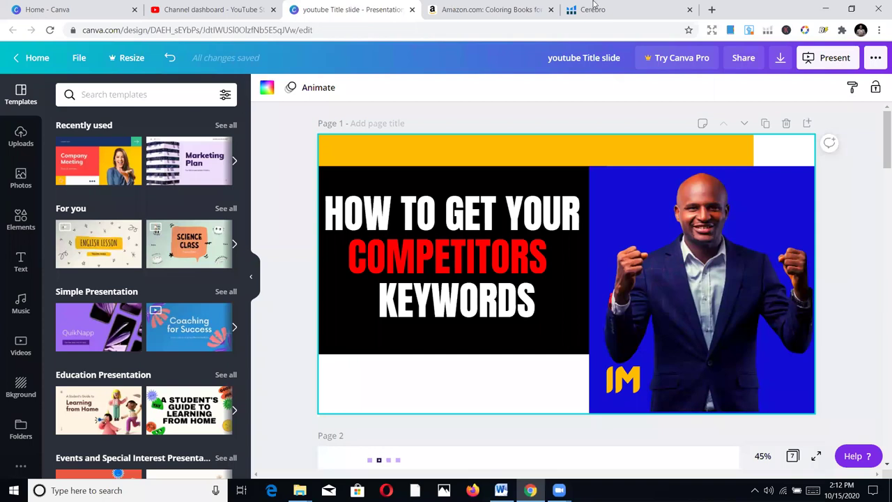
{"action": "left_click", "coordinate": [594, 7]}
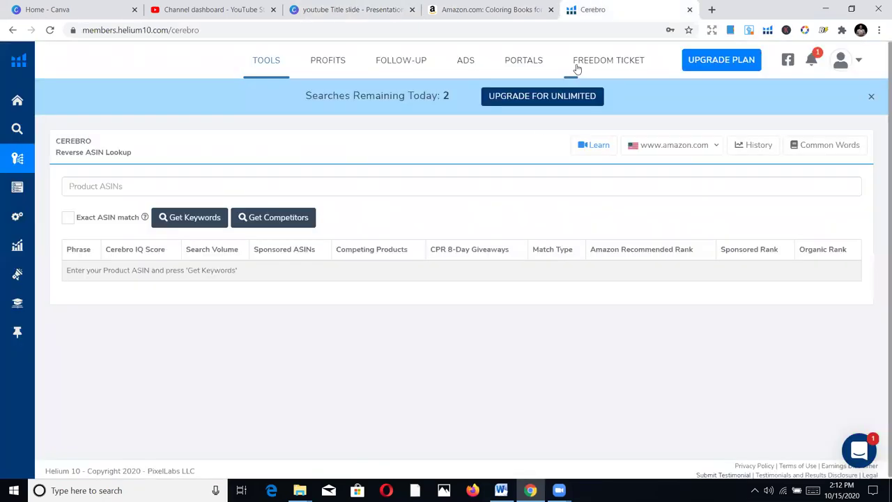
{"action": "left_click", "coordinate": [154, 190]}
{"action": "key", "text": "ctrl+v"}
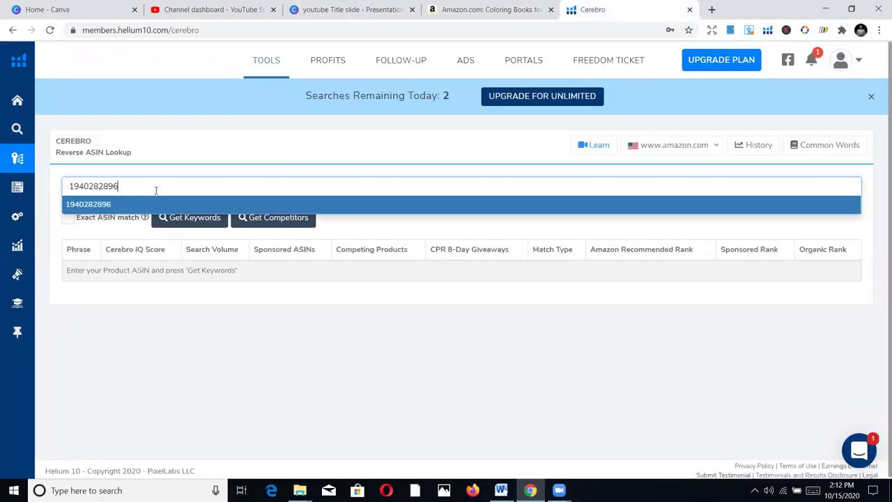
{"action": "key", "text": "Return"}
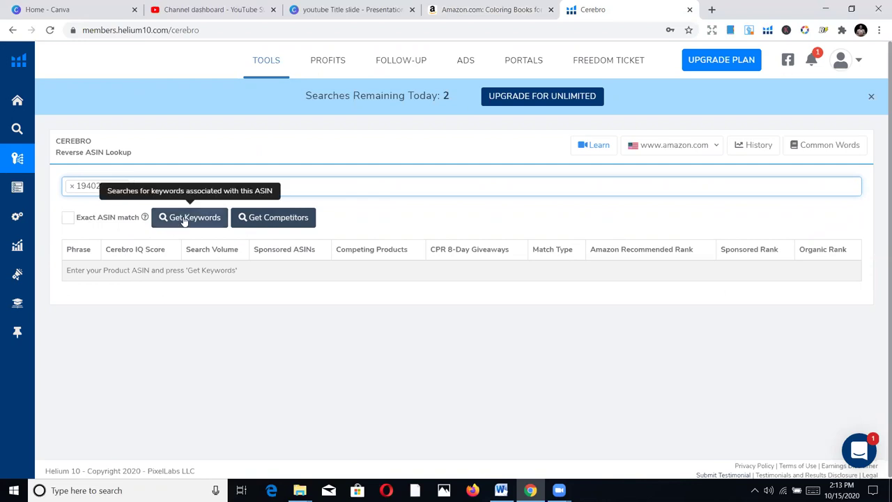
{"action": "left_click", "coordinate": [185, 217]}
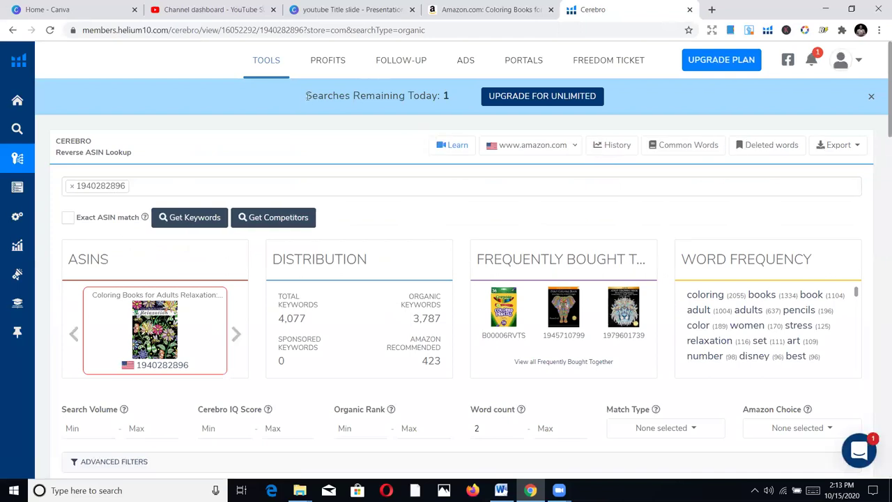
{"action": "left_click_drag", "start_coordinate": [307, 96], "coordinate": [399, 101]}
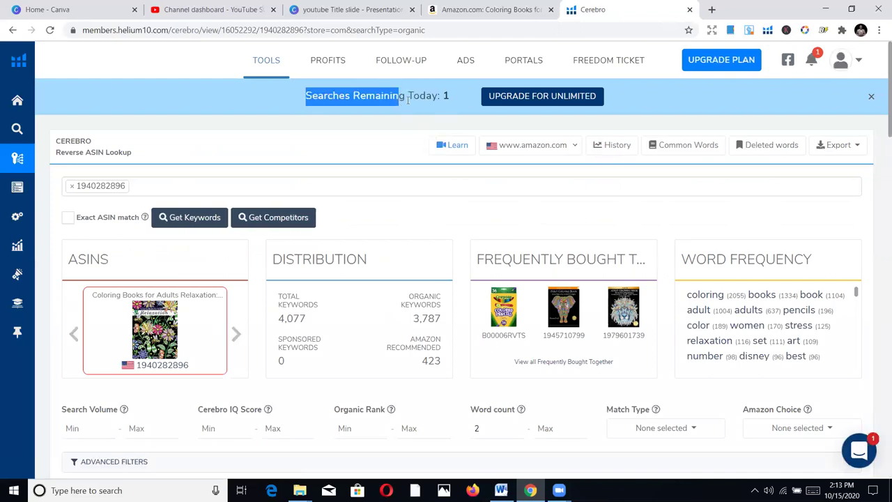
{"action": "left_click", "coordinate": [447, 97]}
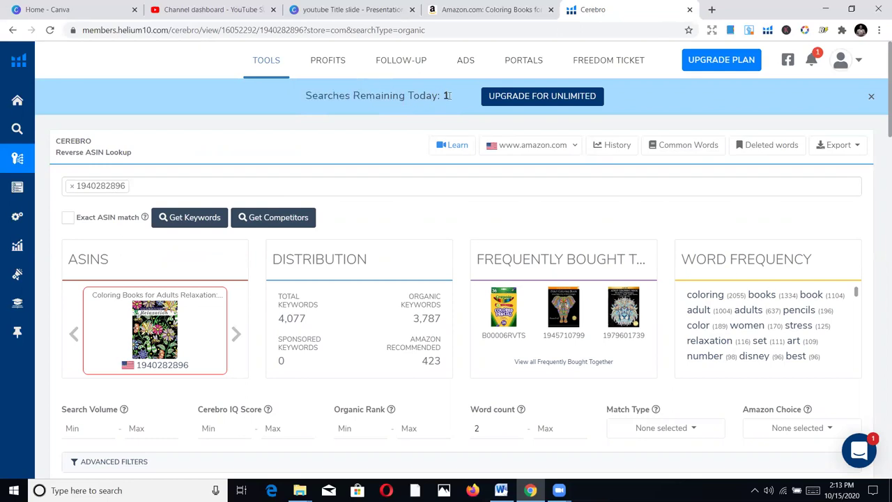
{"action": "scroll", "coordinate": [415, 185], "scroll_direction": "down", "scroll_amount": 4}
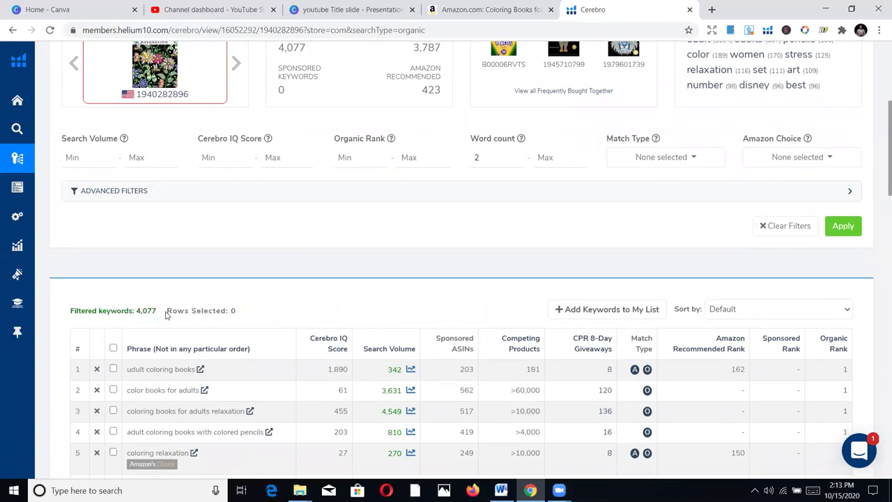
{"action": "scroll", "coordinate": [251, 311], "scroll_direction": "down", "scroll_amount": 2}
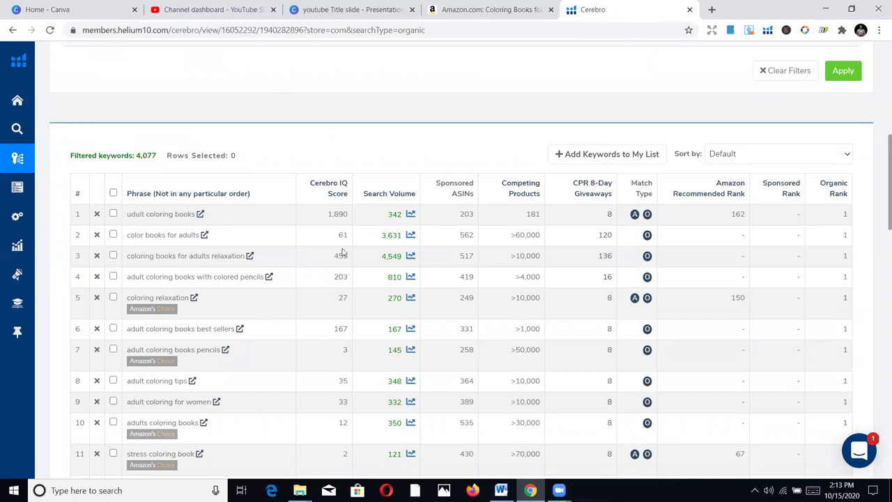
{"action": "scroll", "coordinate": [306, 254], "scroll_direction": "down", "scroll_amount": 1}
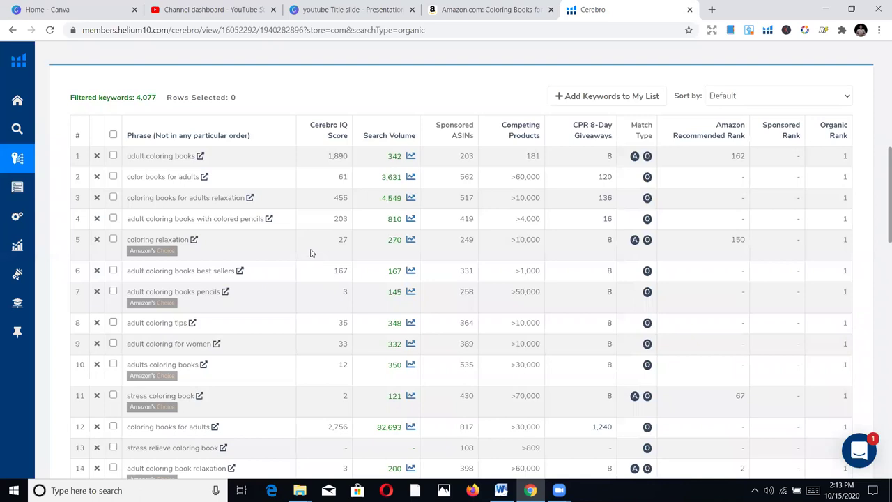
{"action": "scroll", "coordinate": [311, 258], "scroll_direction": "down", "scroll_amount": 2}
{"action": "scroll", "coordinate": [311, 258], "scroll_direction": "down", "scroll_amount": 1}
{"action": "scroll", "coordinate": [317, 258], "scroll_direction": "up", "scroll_amount": 5}
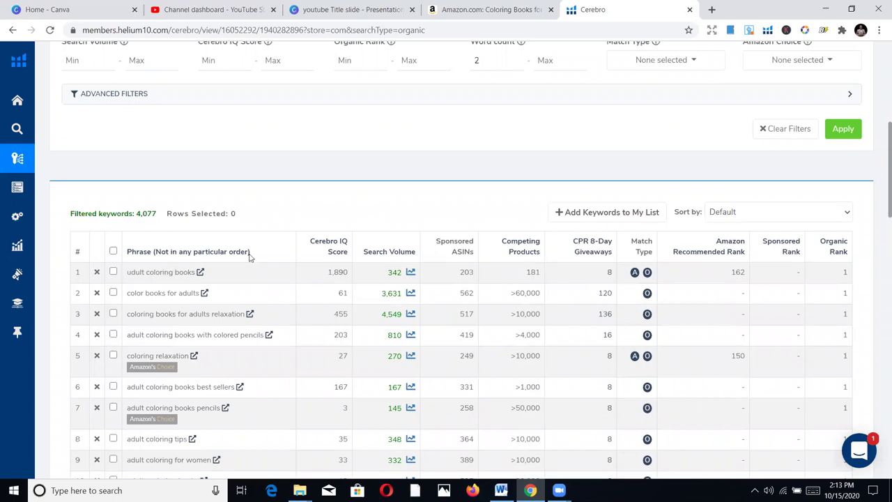
{"action": "left_click", "coordinate": [484, 7]}
{"action": "scroll", "coordinate": [183, 293], "scroll_direction": "up", "scroll_amount": 5}
{"action": "scroll", "coordinate": [189, 155], "scroll_direction": "up", "scroll_amount": 12}
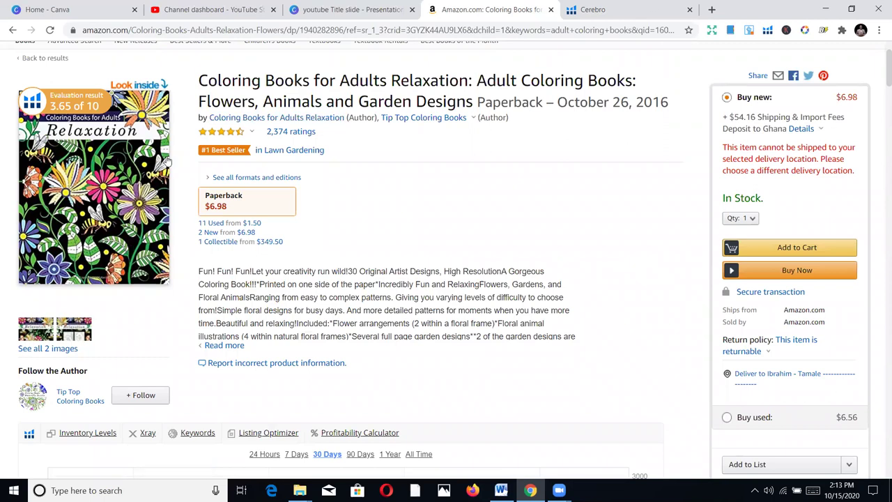
{"action": "left_click", "coordinate": [625, 4]}
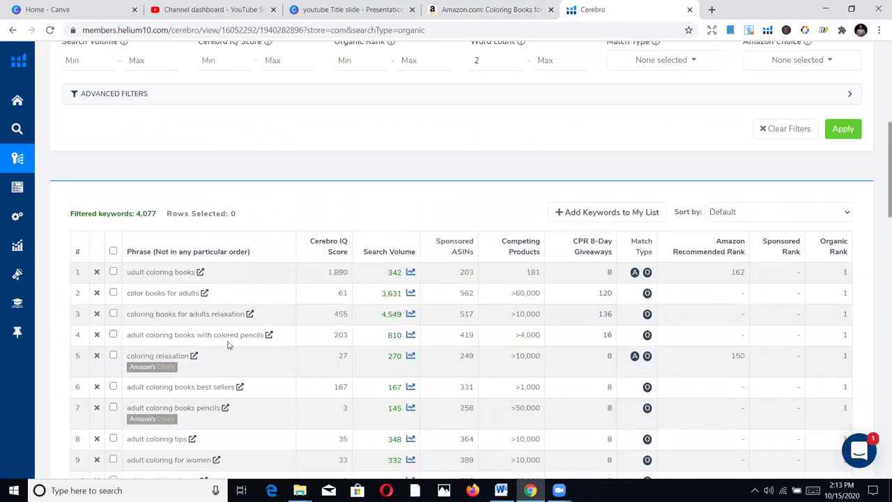
{"action": "scroll", "coordinate": [259, 316], "scroll_direction": "up", "scroll_amount": 2}
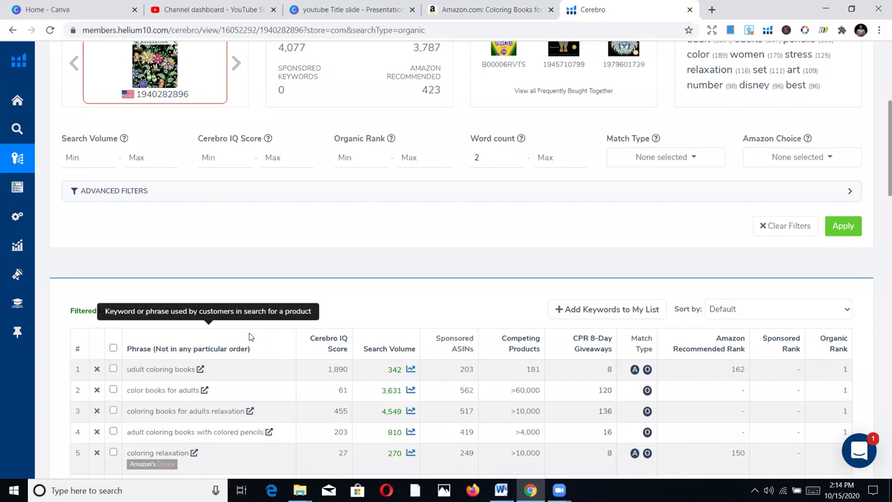
{"action": "scroll", "coordinate": [270, 209], "scroll_direction": "up", "scroll_amount": 2}
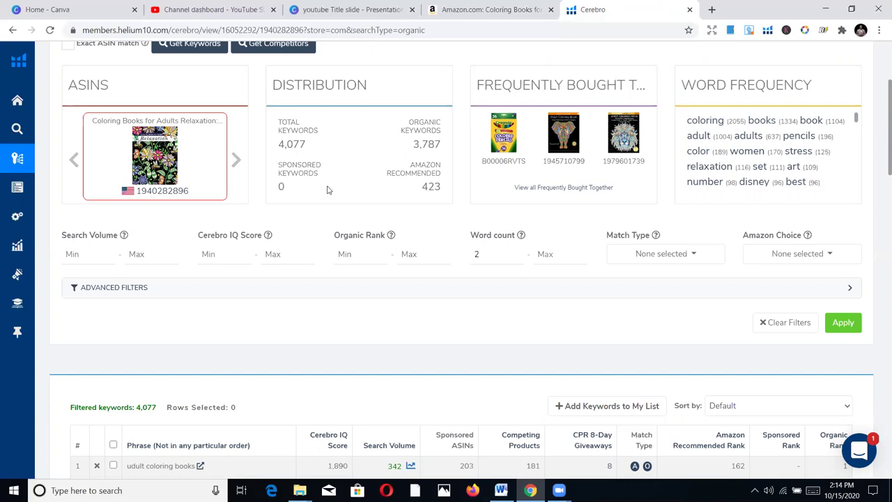
{"action": "scroll", "coordinate": [382, 279], "scroll_direction": "down", "scroll_amount": 3}
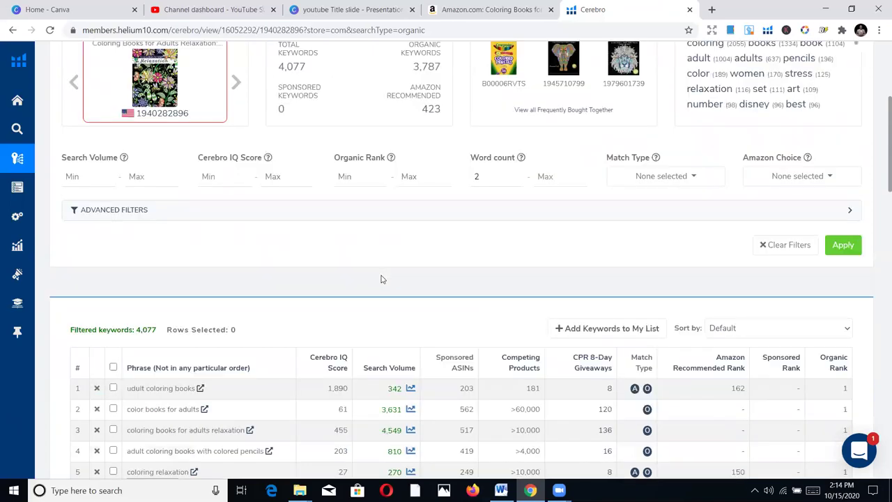
{"action": "scroll", "coordinate": [192, 284], "scroll_direction": "up", "scroll_amount": 1}
{"action": "scroll", "coordinate": [139, 287], "scroll_direction": "down", "scroll_amount": 1}
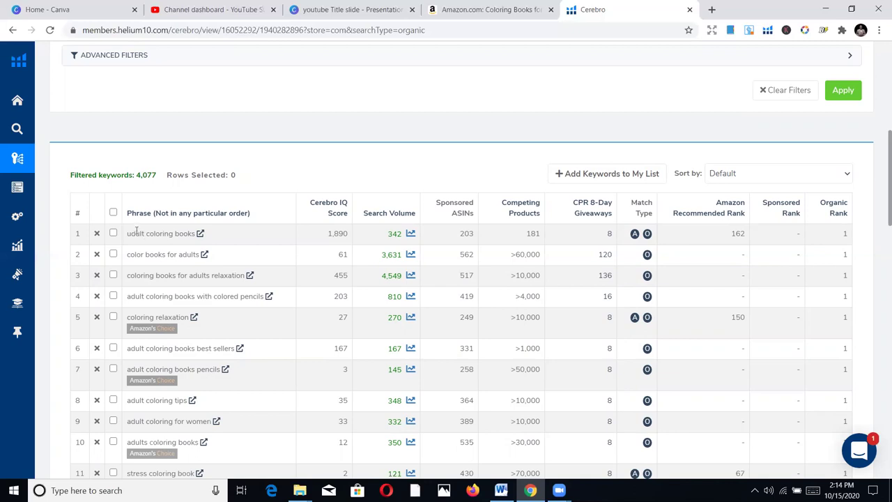
{"action": "double_click", "coordinate": [142, 234]}
{"action": "left_click", "coordinate": [167, 237]}
{"action": "double_click", "coordinate": [135, 234]}
{"action": "scroll", "coordinate": [275, 313], "scroll_direction": "down", "scroll_amount": 1}
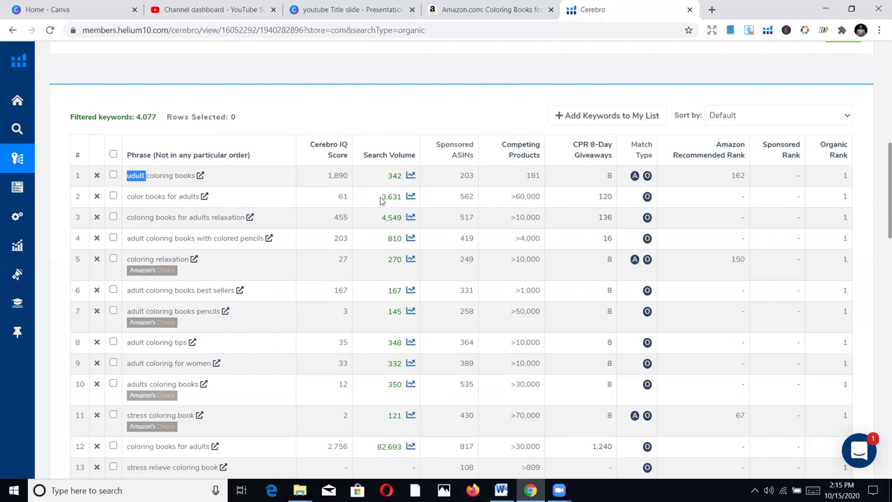
{"action": "scroll", "coordinate": [277, 296], "scroll_direction": "down", "scroll_amount": 7}
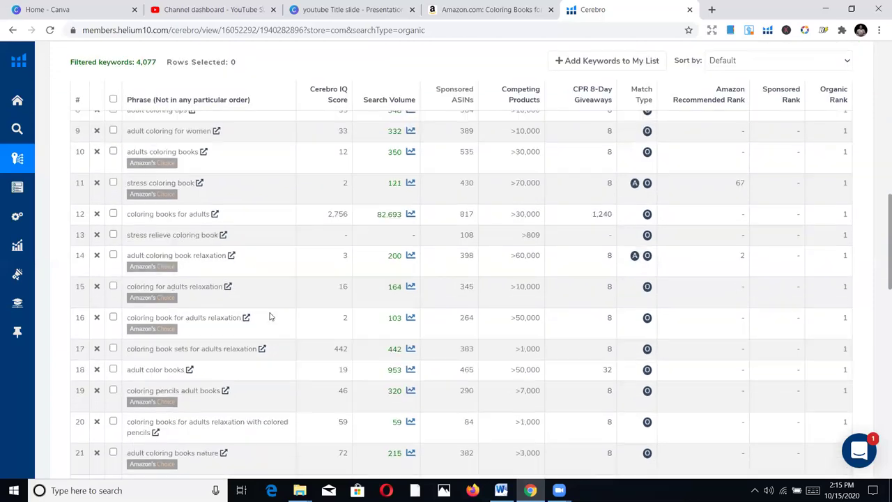
{"action": "scroll", "coordinate": [317, 307], "scroll_direction": "up", "scroll_amount": 9}
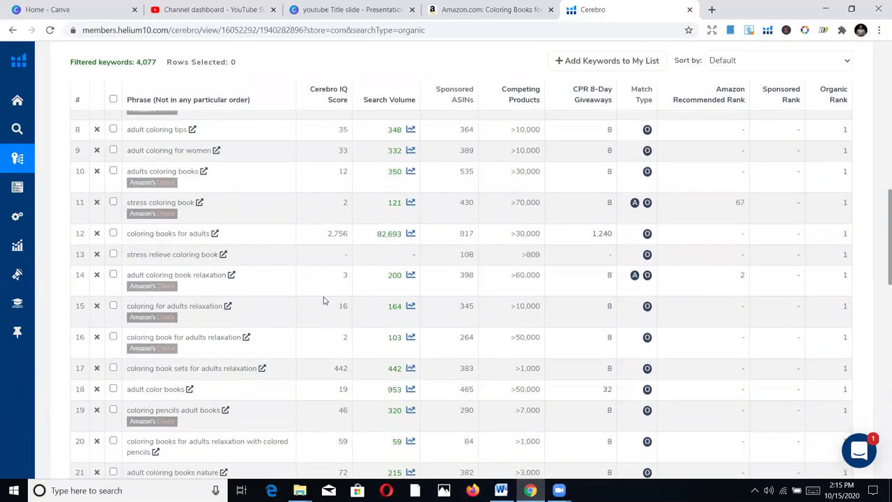
{"action": "scroll", "coordinate": [322, 298], "scroll_direction": "up", "scroll_amount": 3}
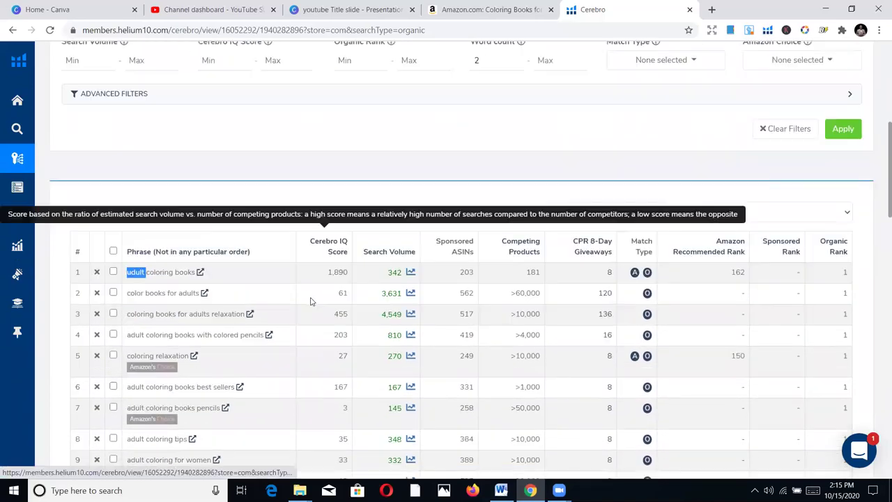
{"action": "scroll", "coordinate": [626, 195], "scroll_direction": "up", "scroll_amount": 4}
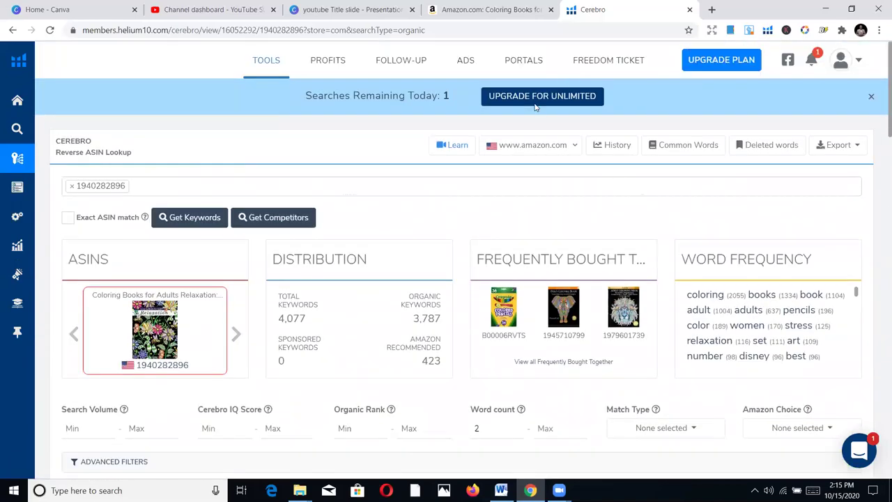
Export the Cerebro keyword results as an Excel file and open the downloaded xlsx
{"action": "left_click", "coordinate": [853, 148]}
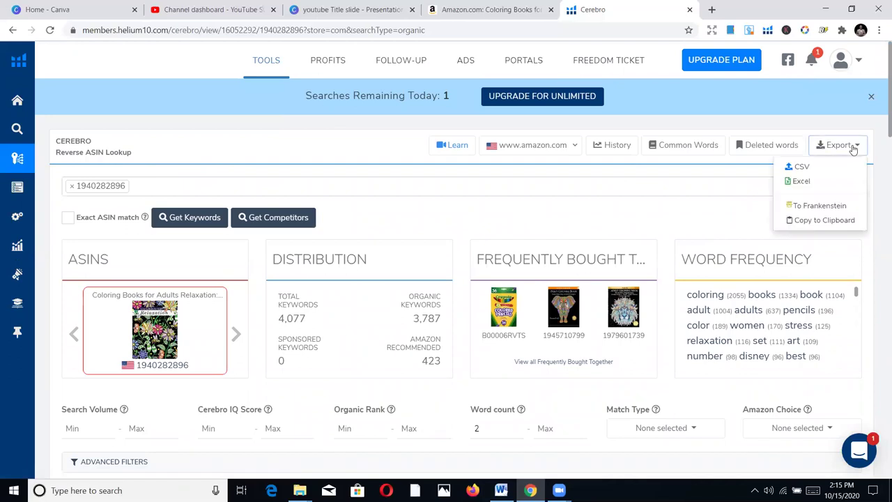
{"action": "left_click", "coordinate": [801, 182]}
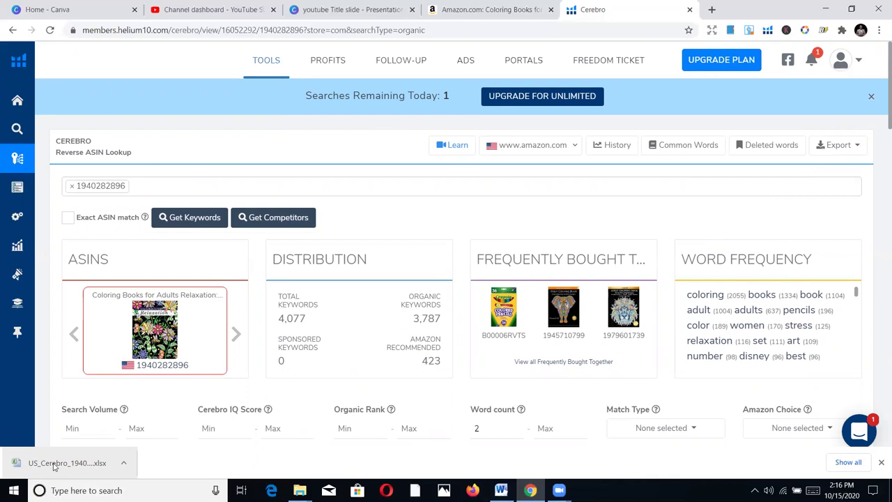
{"action": "left_click", "coordinate": [55, 466]}
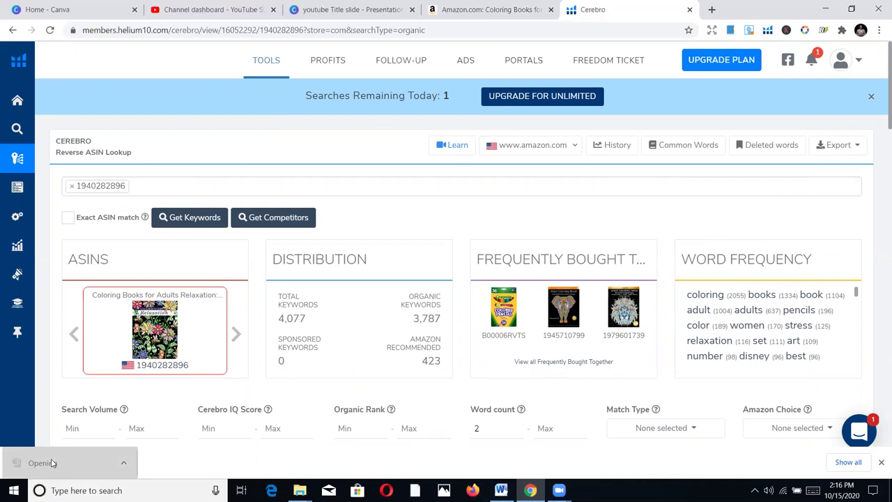
{"action": "mouse_move", "coordinate": [285, 304]}
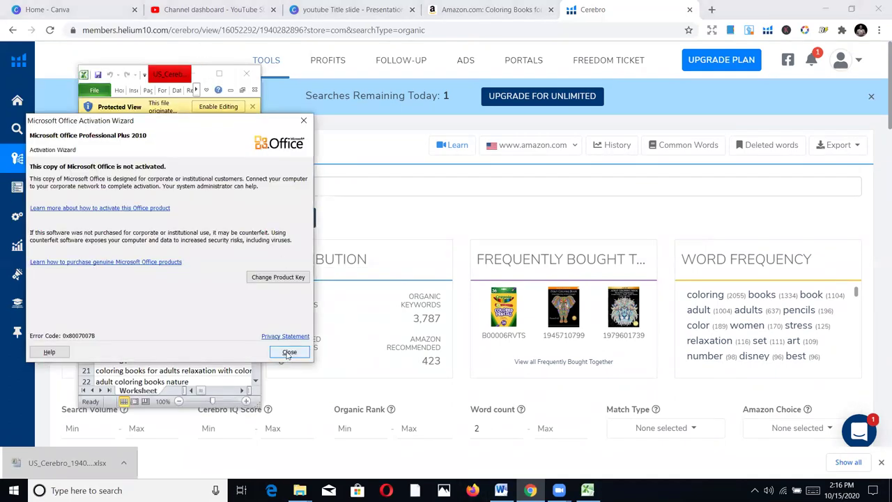
Dismiss the Office activation notice and maximize both the Excel window and the keyword workbook
{"action": "left_click", "coordinate": [288, 352]}
{"action": "left_click", "coordinate": [588, 490]}
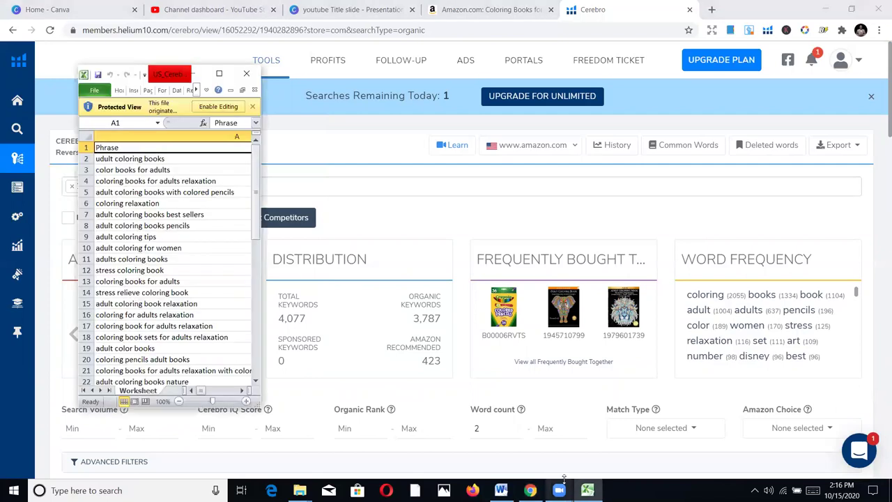
{"action": "left_click", "coordinate": [242, 91]}
{"action": "left_click", "coordinate": [218, 74]}
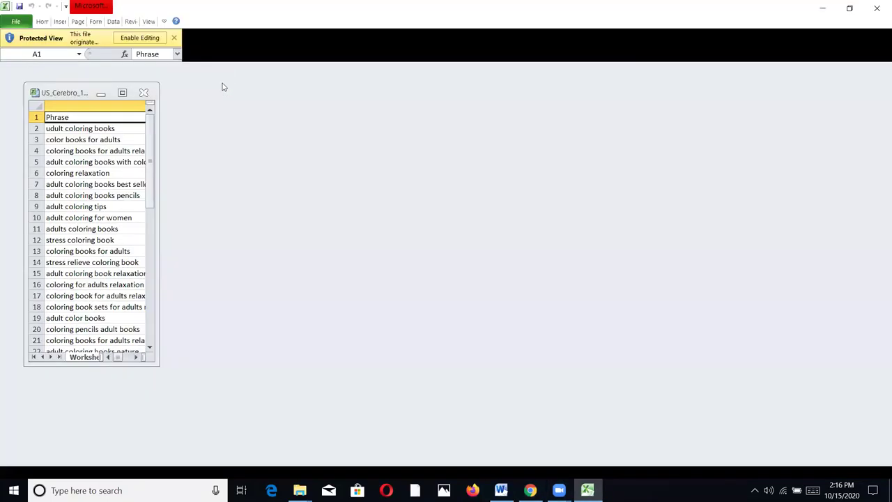
{"action": "left_click", "coordinate": [129, 92]}
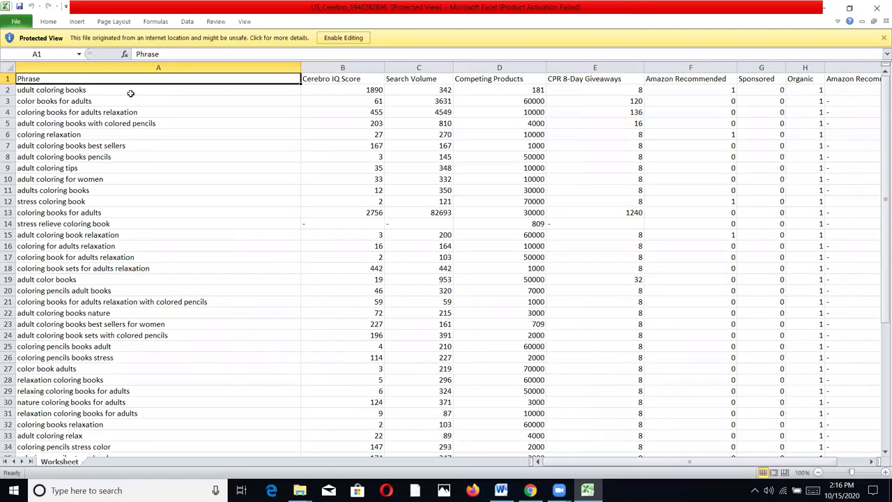
Enable editing and review the Search Volume and Competing Products columns for the first keywords
{"action": "left_click", "coordinate": [344, 38]}
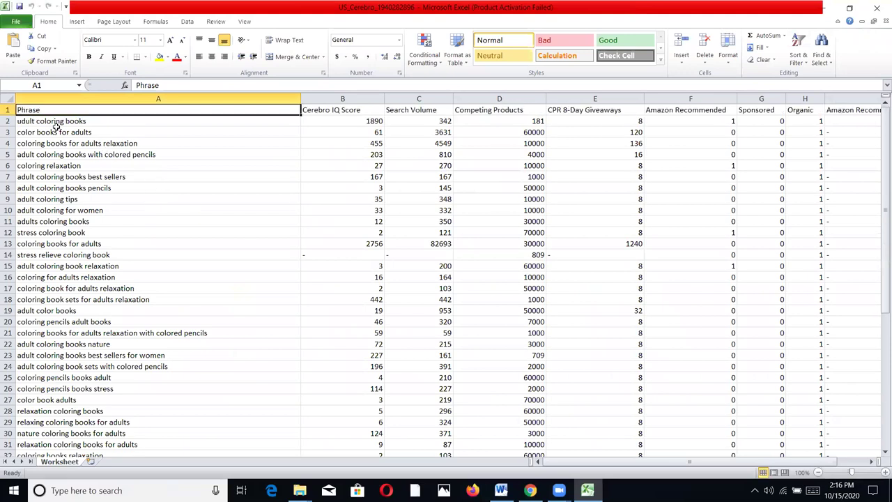
{"action": "left_click", "coordinate": [36, 124]}
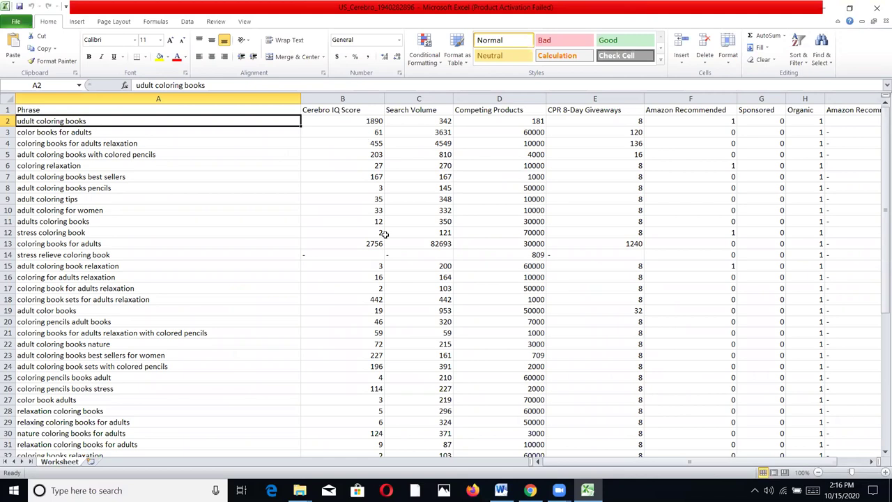
{"action": "left_click", "coordinate": [415, 111]}
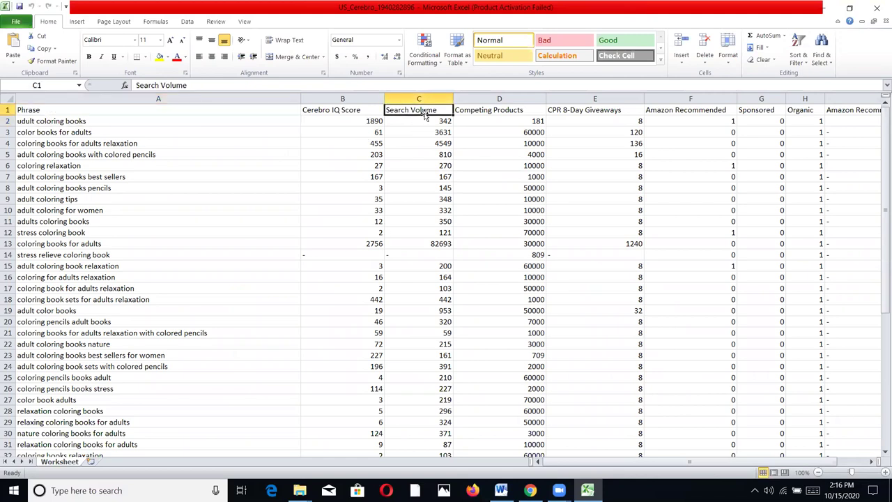
{"action": "left_click", "coordinate": [497, 115]}
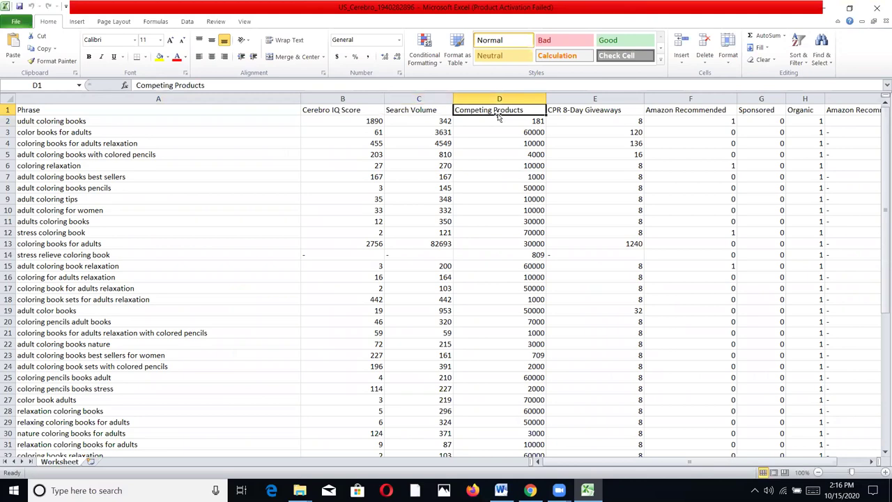
{"action": "left_click", "coordinate": [418, 113]}
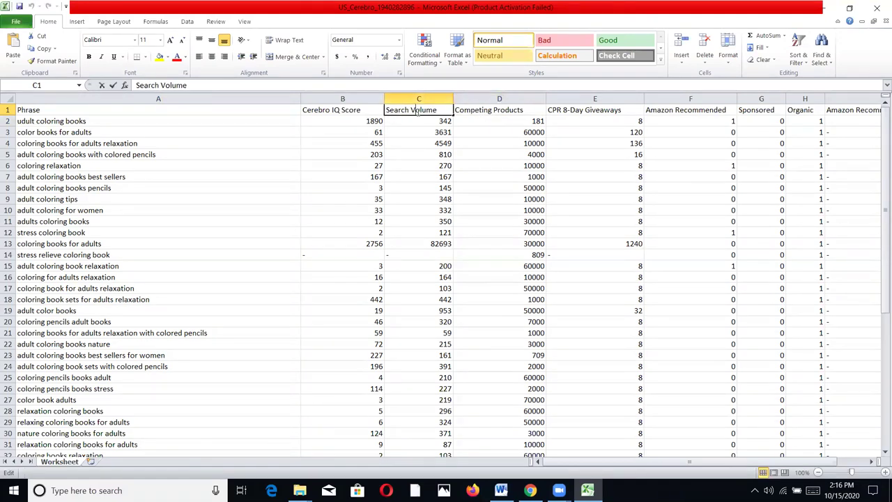
{"action": "left_click", "coordinate": [478, 113]}
{"action": "key", "text": "ctrl+Down"}
{"action": "scroll", "coordinate": [528, 207], "scroll_direction": "up", "scroll_amount": 4}
{"action": "left_click_drag", "start_coordinate": [878, 275], "coordinate": [881, 279]}
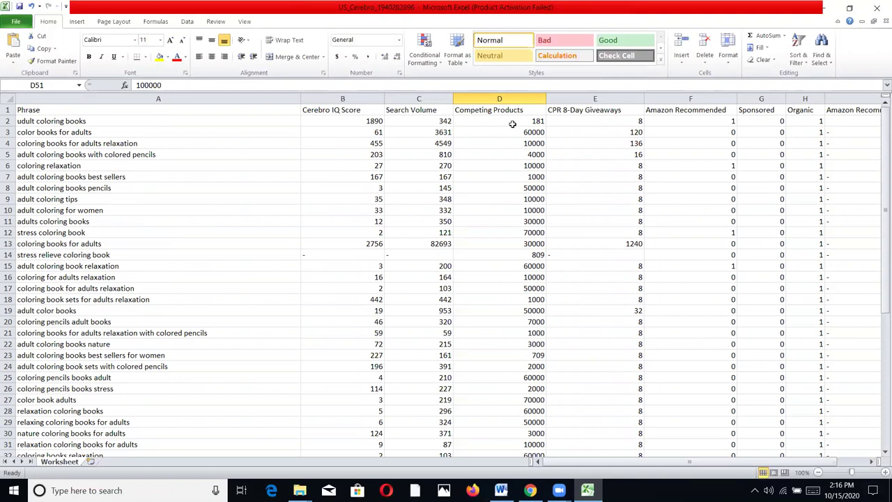
{"action": "left_click", "coordinate": [445, 122]}
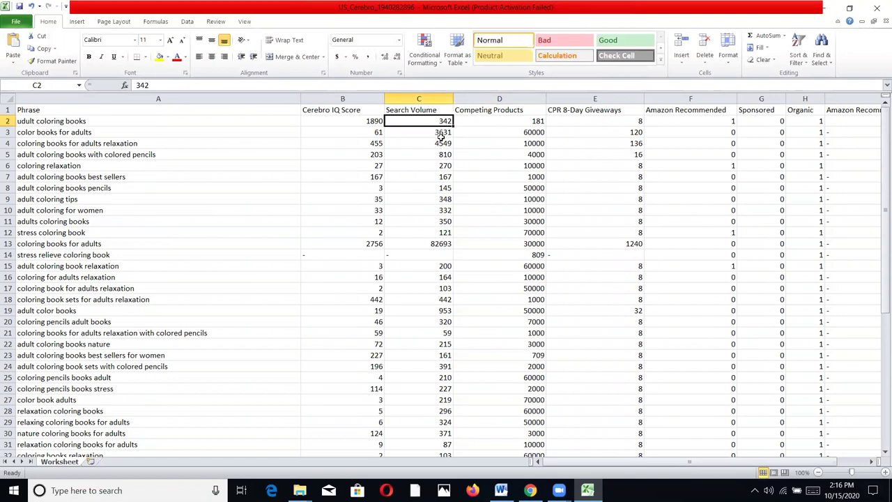
{"action": "left_click", "coordinate": [537, 122]}
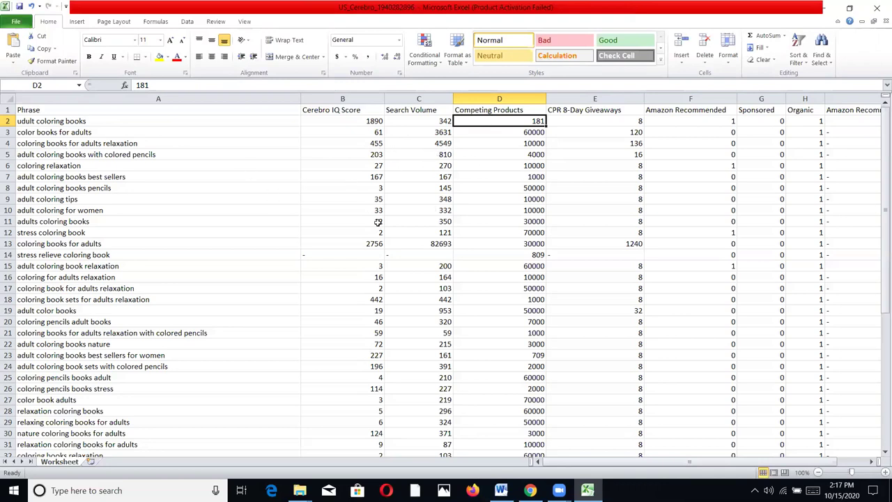
Clear the phrases 'stress relieve coloring book' and 'coloring relaxation' from the Phrase column
{"action": "left_click", "coordinate": [370, 256]}
{"action": "left_click", "coordinate": [109, 255]}
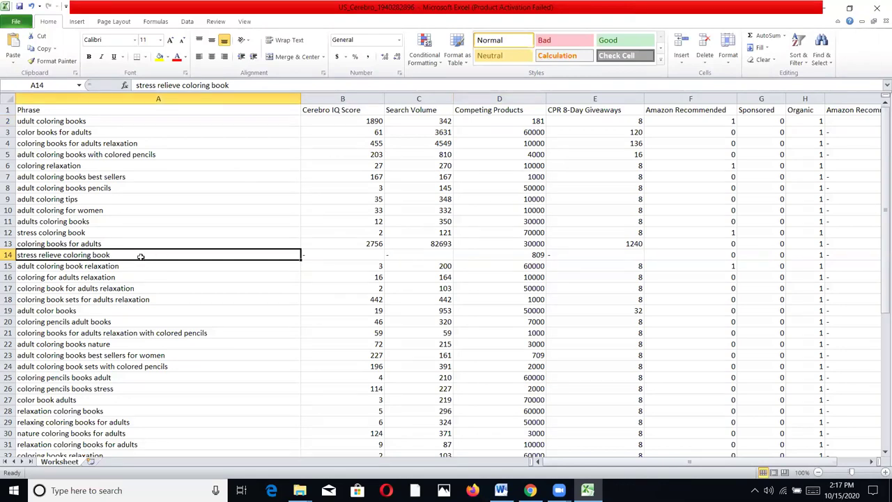
{"action": "key", "text": "Delete"}
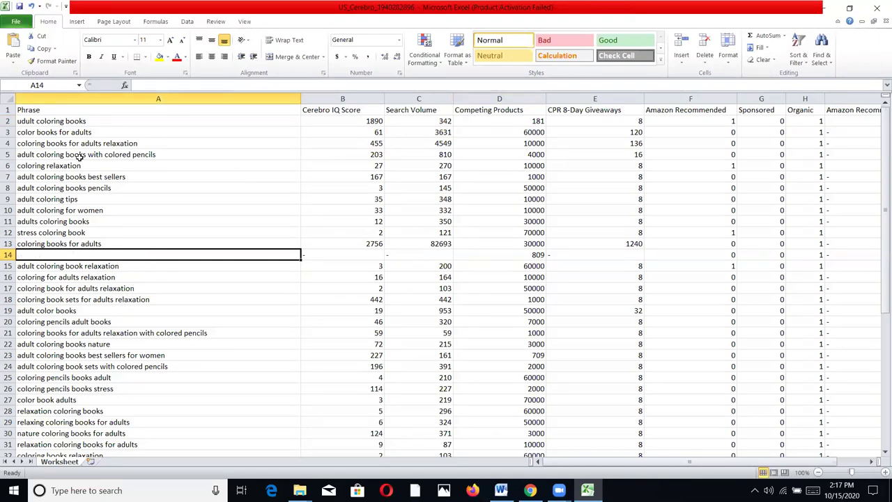
{"action": "left_click", "coordinate": [53, 122]}
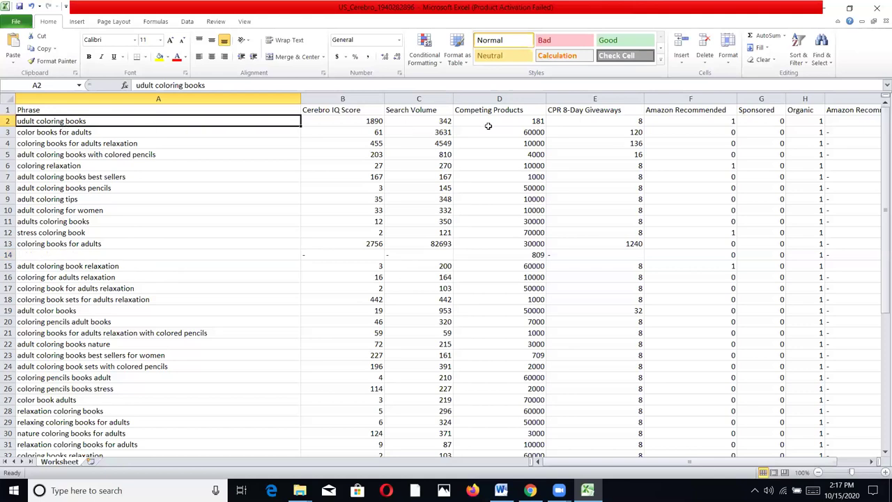
{"action": "left_click", "coordinate": [108, 133]}
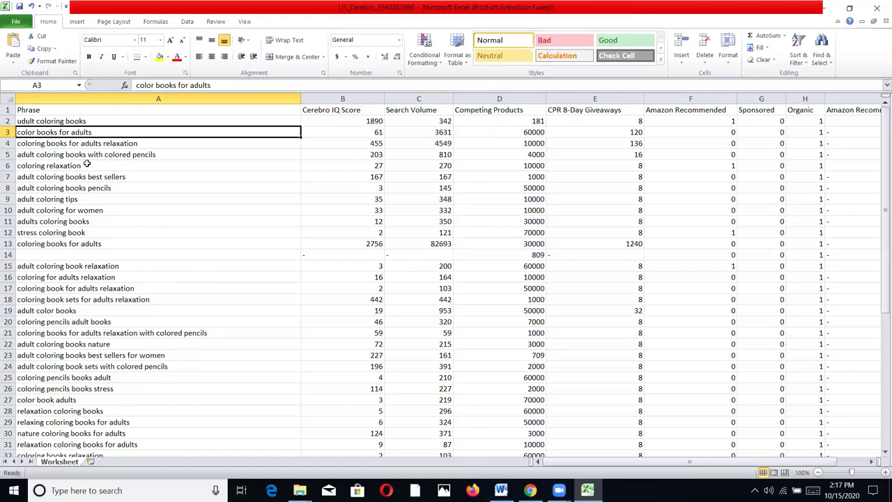
{"action": "left_click", "coordinate": [73, 167]}
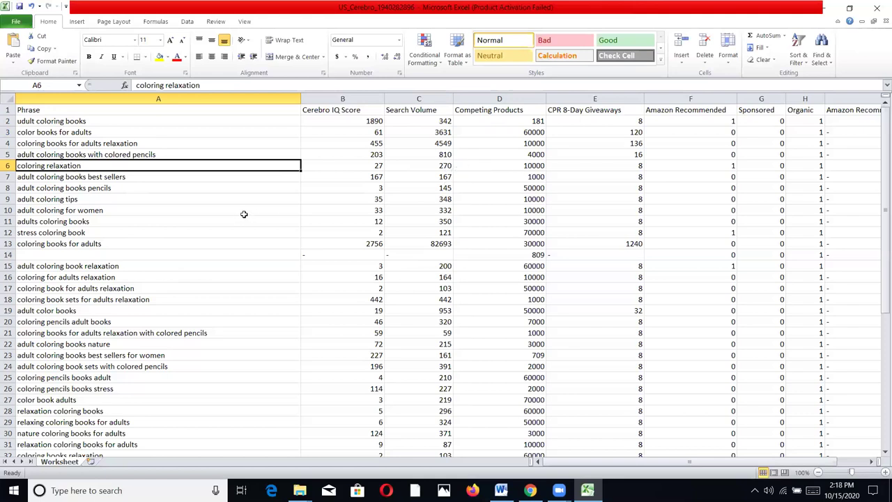
{"action": "key", "text": "Delete"}
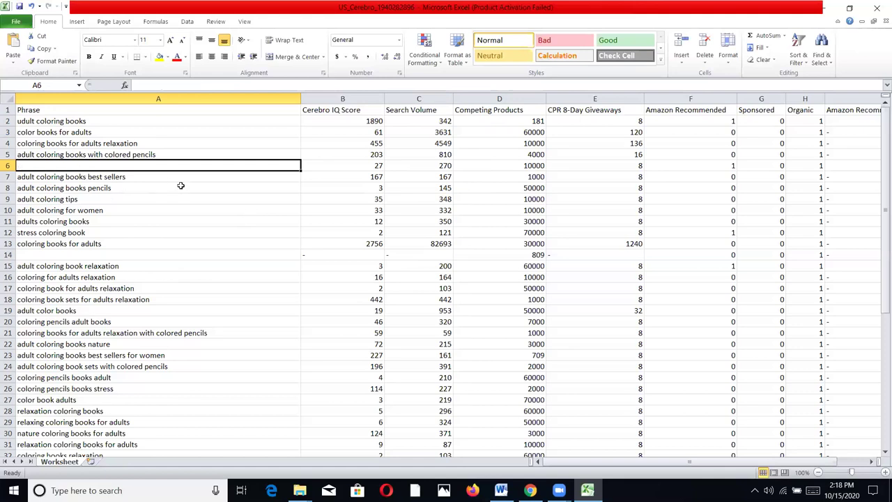
{"action": "scroll", "coordinate": [84, 188], "scroll_direction": "down", "scroll_amount": 3}
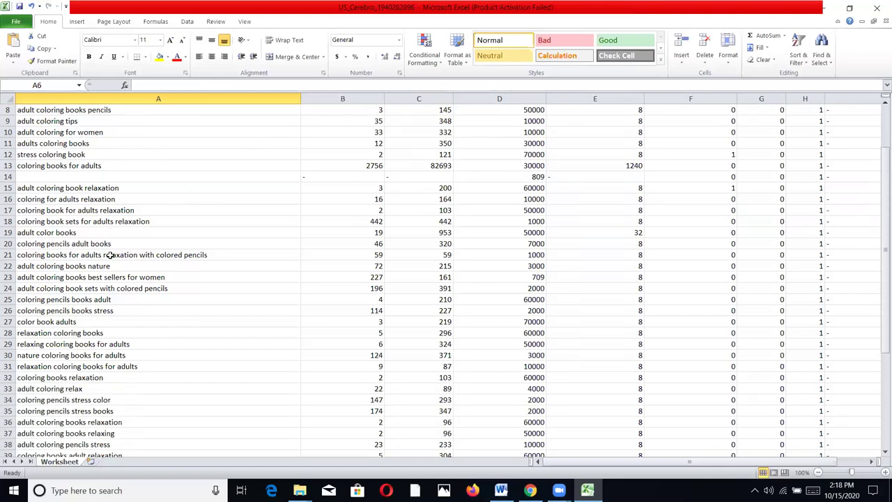
{"action": "scroll", "coordinate": [110, 256], "scroll_direction": "down", "scroll_amount": 2}
Clear 'color book adults', 'relaxation coloring books', and the phrases in A29, A31 and A32
{"action": "left_click", "coordinate": [64, 255]}
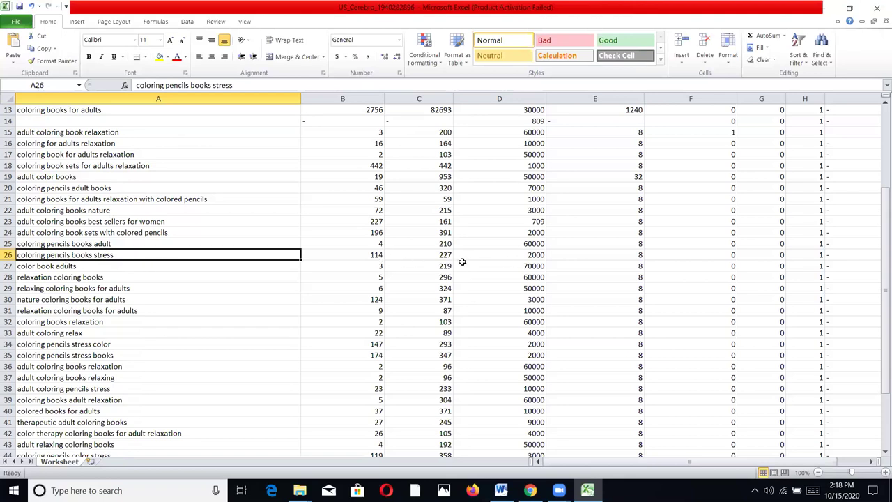
{"action": "left_click", "coordinate": [48, 266]}
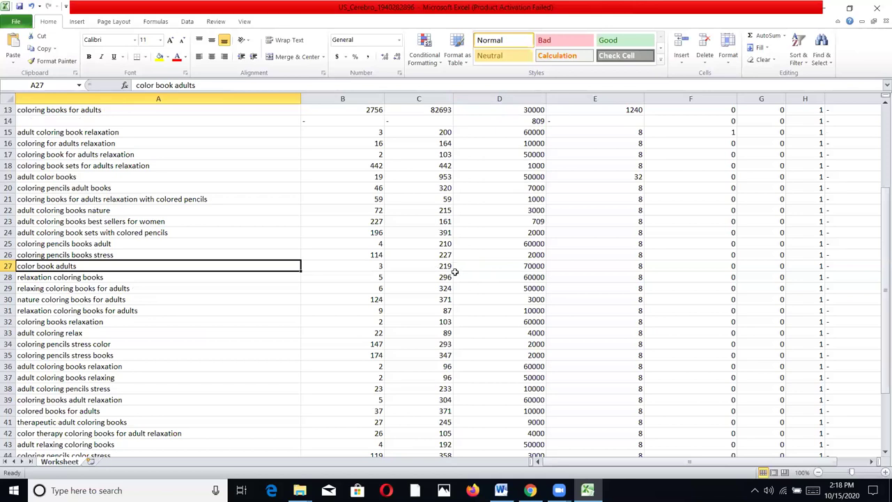
{"action": "key", "text": "Delete"}
{"action": "left_click", "coordinate": [111, 279]}
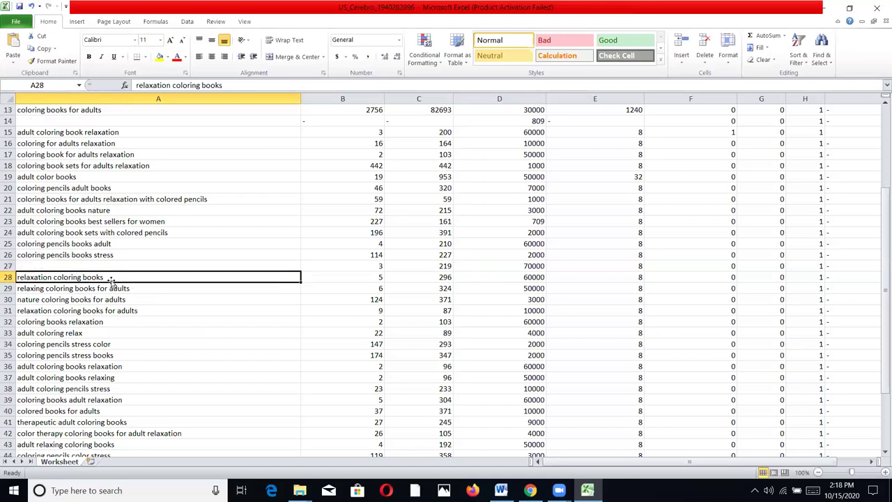
{"action": "key", "text": "Delete"}
{"action": "left_click", "coordinate": [108, 287]}
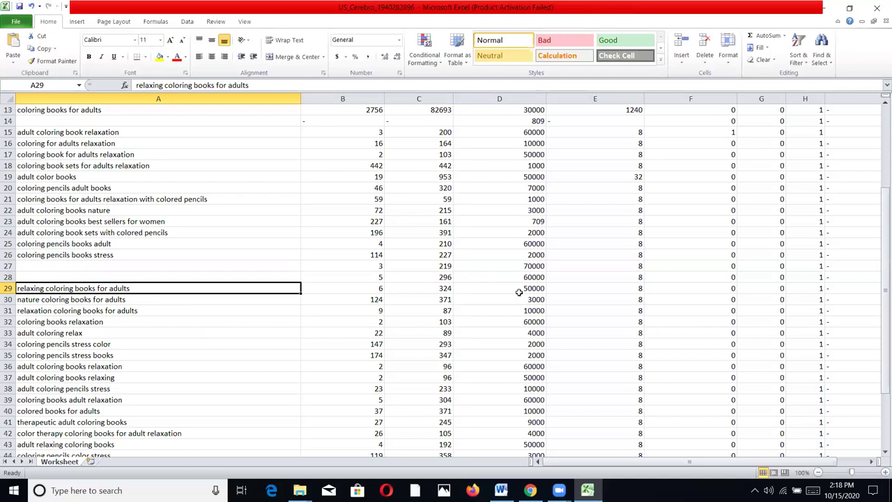
{"action": "key", "text": "Delete"}
{"action": "left_click", "coordinate": [120, 300]}
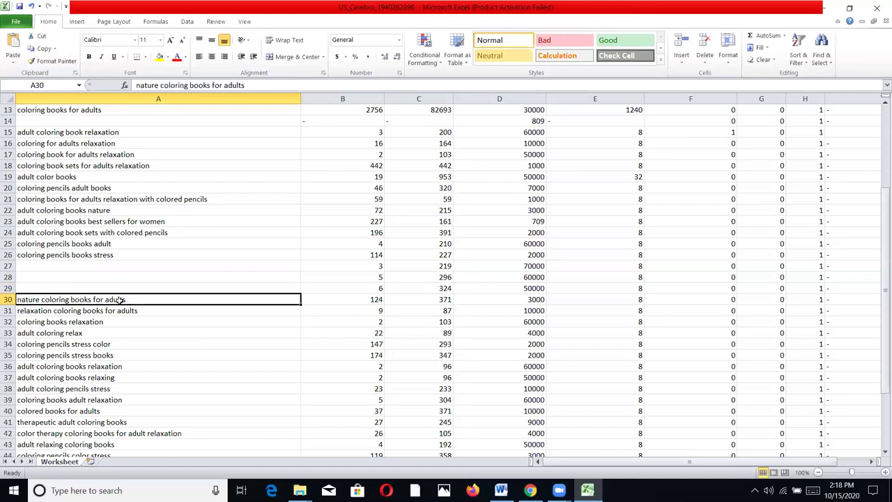
{"action": "left_click", "coordinate": [119, 310]}
{"action": "key", "text": "Delete"}
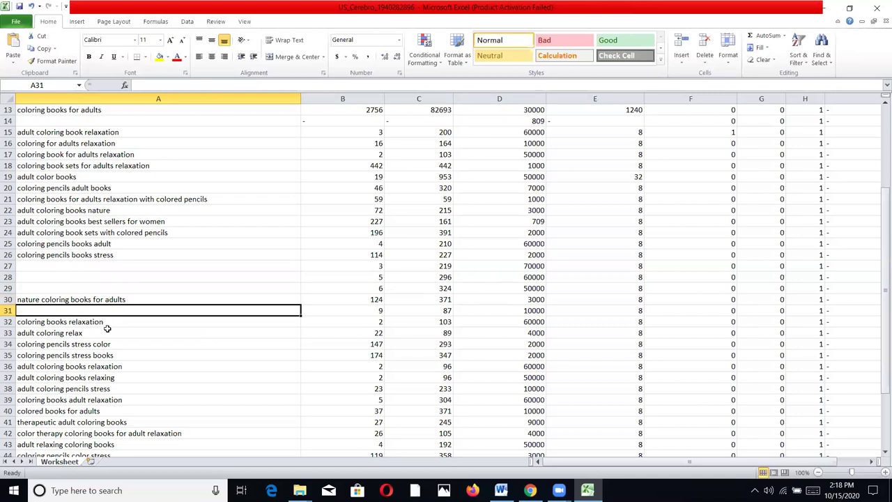
{"action": "left_click", "coordinate": [108, 326]}
{"action": "key", "text": "Delete"}
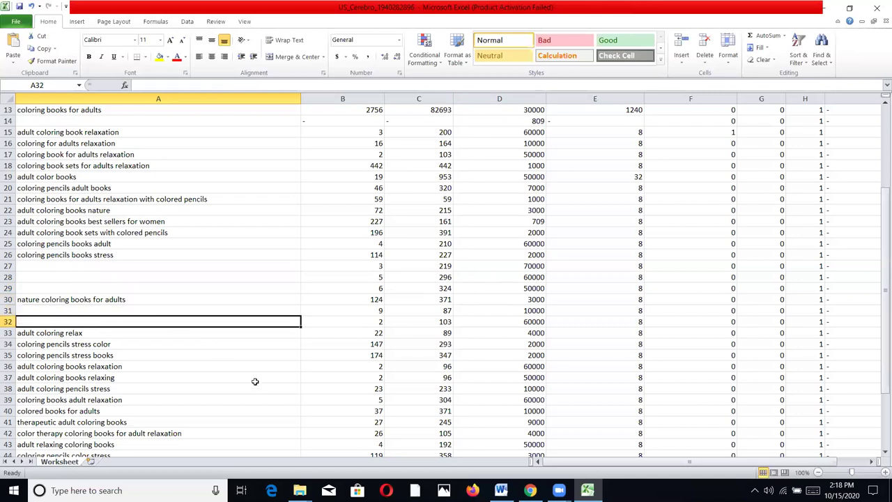
Clear the 'stress coloring book' phrase in A12 and the phrase in A26
{"action": "scroll", "coordinate": [261, 376], "scroll_direction": "down", "scroll_amount": 3}
{"action": "scroll", "coordinate": [268, 380], "scroll_direction": "down", "scroll_amount": 1}
{"action": "scroll", "coordinate": [253, 372], "scroll_direction": "up", "scroll_amount": 2}
{"action": "scroll", "coordinate": [242, 325], "scroll_direction": "up", "scroll_amount": 7}
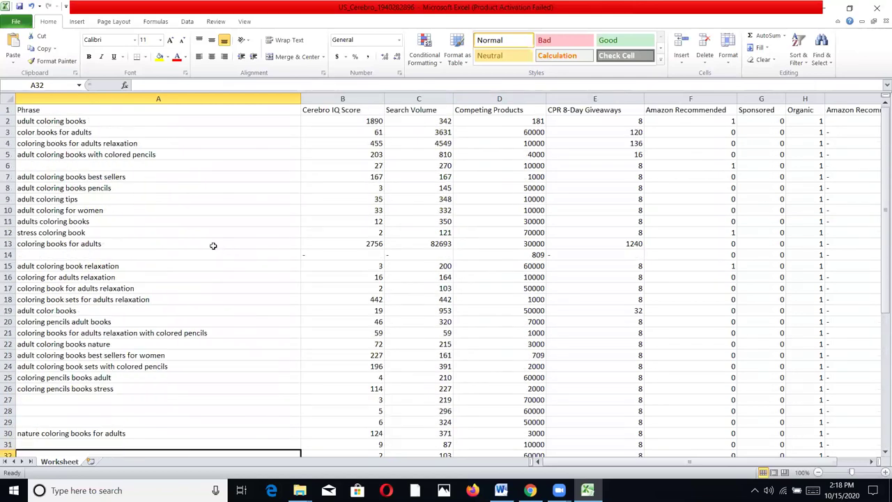
{"action": "left_click", "coordinate": [74, 232]}
{"action": "key", "text": "Delete"}
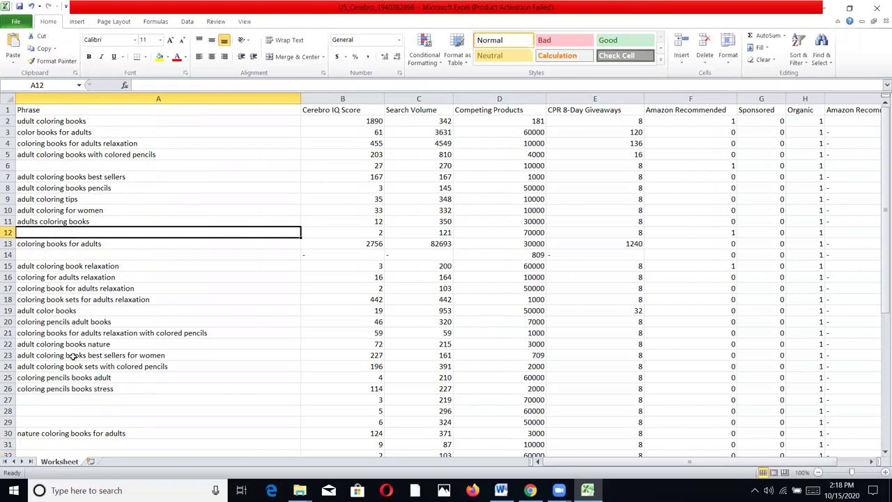
{"action": "left_click", "coordinate": [69, 422]}
{"action": "left_click", "coordinate": [70, 390]}
{"action": "key", "text": "Delete"}
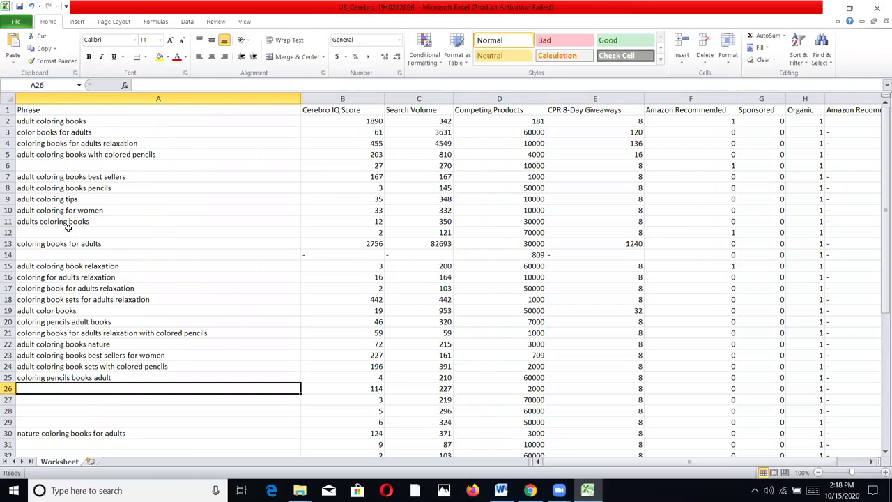
{"action": "left_click", "coordinate": [39, 122]}
Copy the remaining Phrase column keywords from A2 through row 54, then return to the browser
{"action": "key", "text": "shift+Down"}
{"action": "key", "text": "shift+Down"}
{"action": "key", "text": "shift+Down"}
{"action": "key", "text": "shift+Down"}
{"action": "key", "text": "shift+Down"}
{"action": "key", "text": "shift+Down"}
{"action": "key", "text": "shift+Down"}
{"action": "key", "text": "shift+Down"}
{"action": "key", "text": "shift+Down"}
{"action": "key", "text": "shift+Down"}
{"action": "key", "text": "shift+Down"}
{"action": "key", "text": "shift+Down"}
{"action": "key", "text": "shift+Down"}
{"action": "key", "text": "shift+Down"}
{"action": "key", "text": "shift+Down"}
{"action": "key", "text": "shift+Down"}
{"action": "key", "text": "shift+Down"}
{"action": "key", "text": "shift+Down"}
{"action": "key", "text": "shift+Down"}
{"action": "key", "text": "shift+Down"}
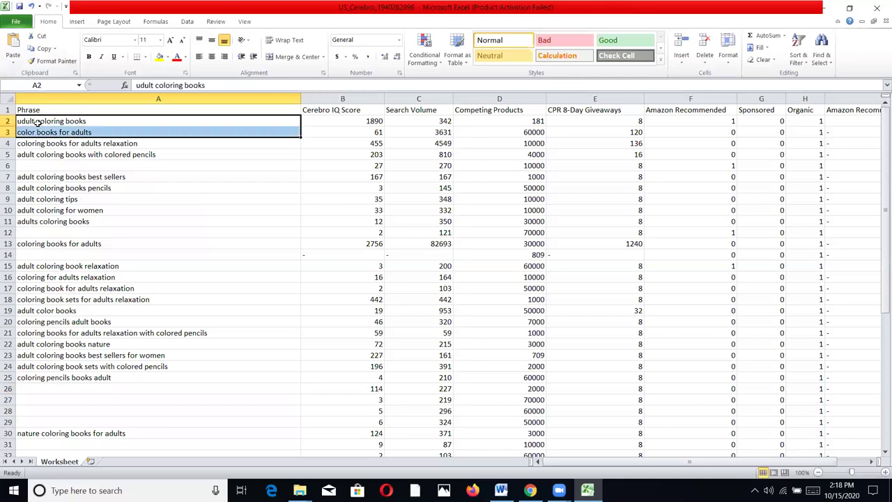
{"action": "key", "text": "shift+Down"}
{"action": "key", "text": "shift+Down"}
{"action": "key", "text": "shift+Down"}
{"action": "key", "text": "shift+Down"}
{"action": "key", "text": "shift+Down"}
{"action": "key", "text": "shift+Down"}
{"action": "key", "text": "shift+Down"}
{"action": "key", "text": "shift+Down"}
{"action": "key", "text": "shift+Down"}
{"action": "key", "text": "shift+Down"}
{"action": "key", "text": "shift+Down"}
{"action": "key", "text": "shift+Down"}
{"action": "key", "text": "shift+Down"}
{"action": "key", "text": "shift+Down"}
{"action": "key", "text": "shift+Down"}
{"action": "key", "text": "shift+Down"}
{"action": "key", "text": "shift+Down"}
{"action": "key", "text": "shift+Down"}
{"action": "key", "text": "shift+Down"}
{"action": "key", "text": "shift+Down"}
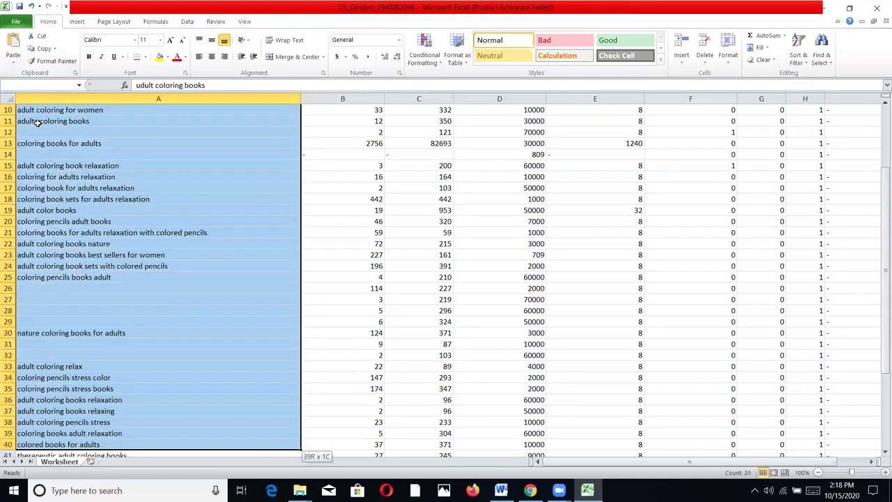
{"action": "key", "text": "shift+Down"}
{"action": "key", "text": "shift+Down"}
{"action": "key", "text": "shift+Down"}
{"action": "key", "text": "shift+Down"}
{"action": "key", "text": "shift+Down"}
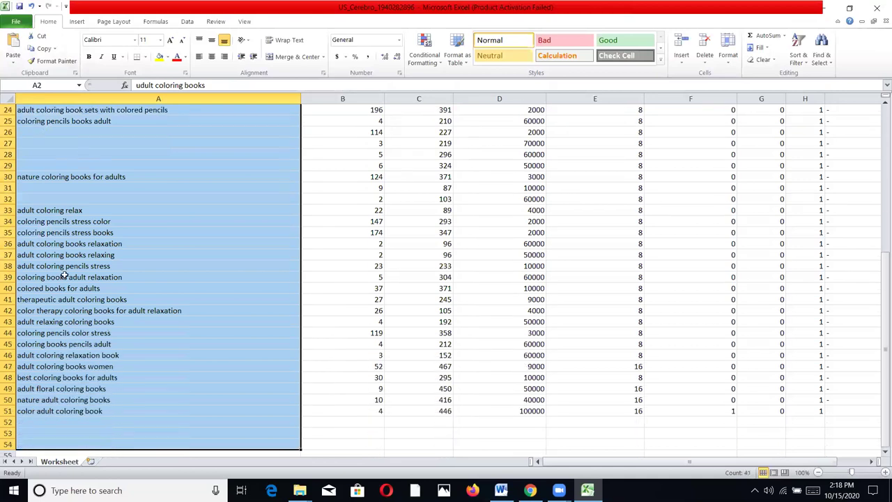
{"action": "right_click", "coordinate": [67, 278]}
{"action": "left_click", "coordinate": [90, 294]}
{"action": "scroll", "coordinate": [89, 296], "scroll_direction": "up", "scroll_amount": 7}
{"action": "left_click", "coordinate": [90, 297]}
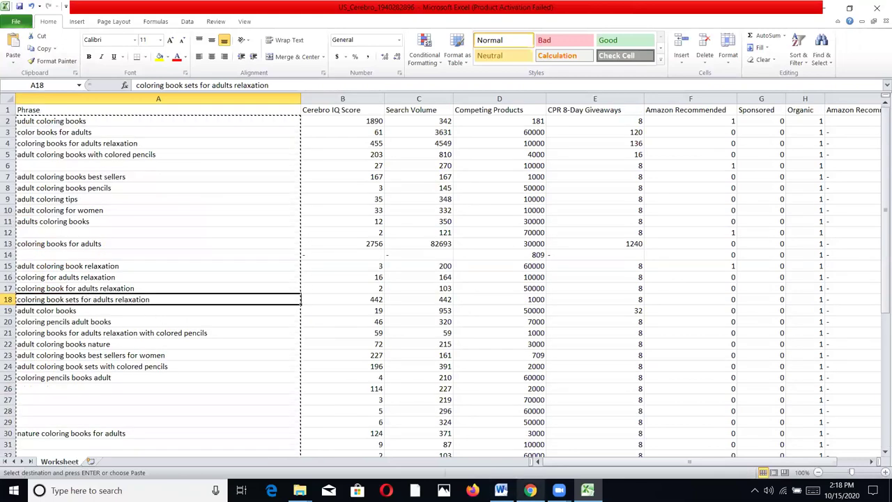
{"action": "left_click", "coordinate": [531, 490]}
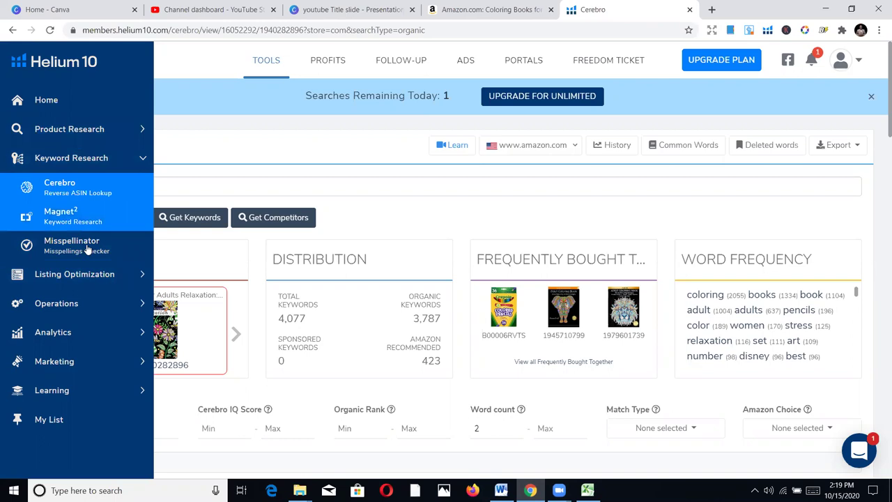
Open Helium 10's Frankenstein tool from Listing Optimization in a new tab and dismiss its notice
{"action": "left_click", "coordinate": [71, 274]}
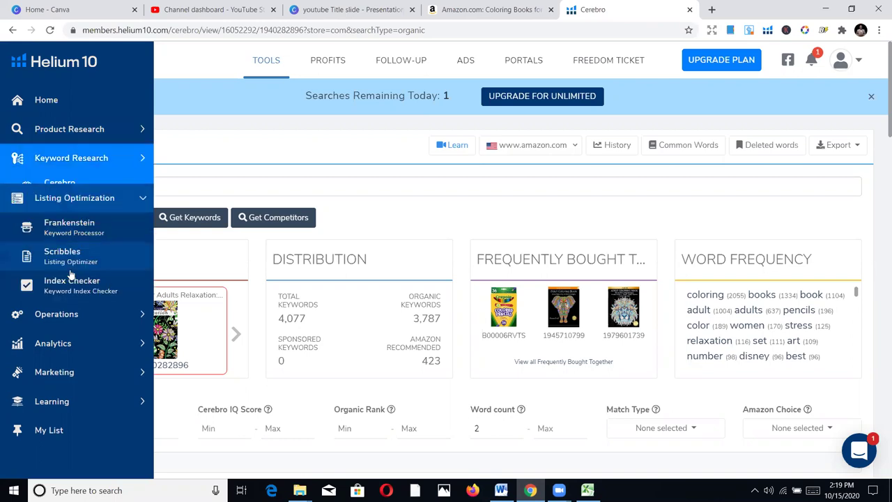
{"action": "right_click", "coordinate": [63, 218]}
{"action": "left_click", "coordinate": [159, 229]}
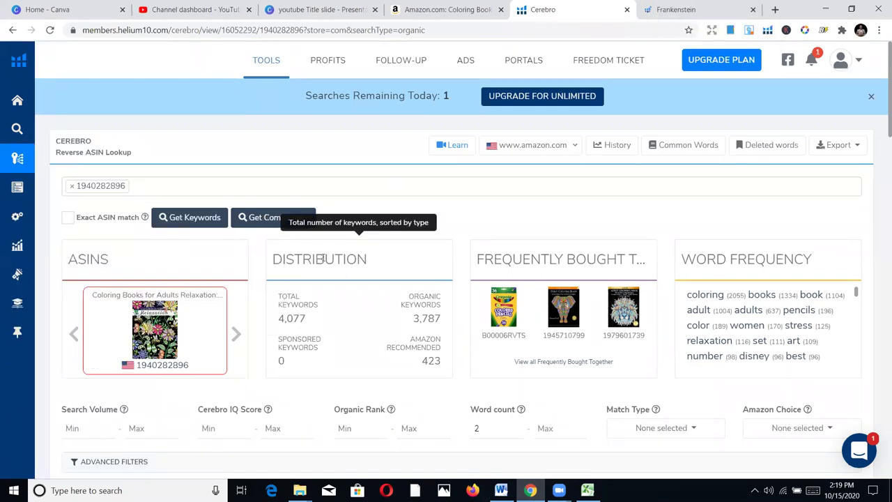
{"action": "left_click", "coordinate": [671, 8]}
{"action": "left_click", "coordinate": [496, 340]}
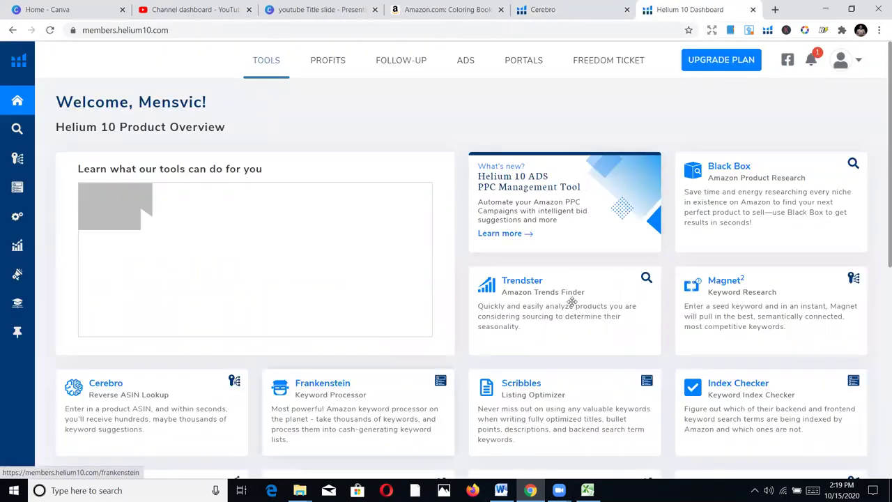
{"action": "left_click", "coordinate": [543, 7]}
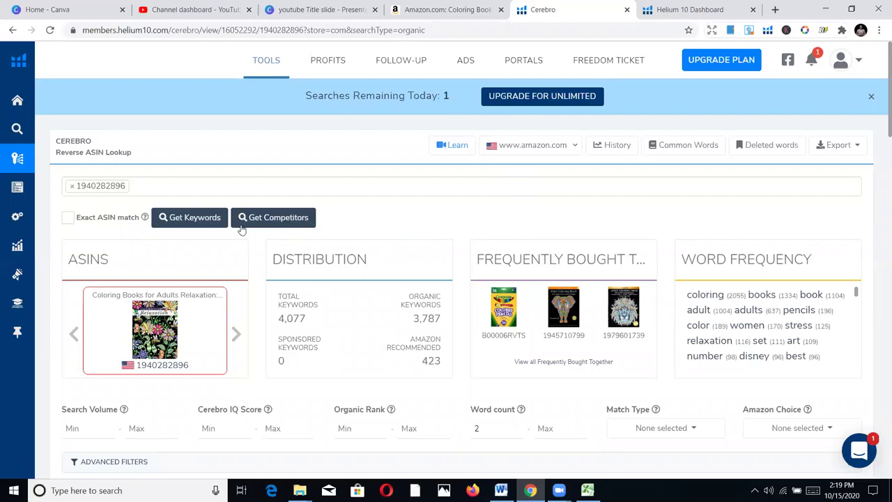
{"action": "scroll", "coordinate": [550, 300], "scroll_direction": "down", "scroll_amount": 1}
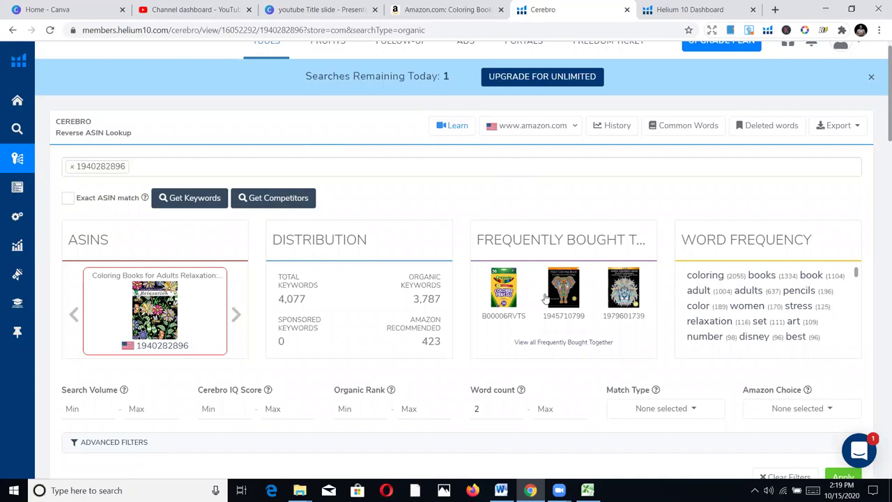
{"action": "left_click", "coordinate": [570, 300]}
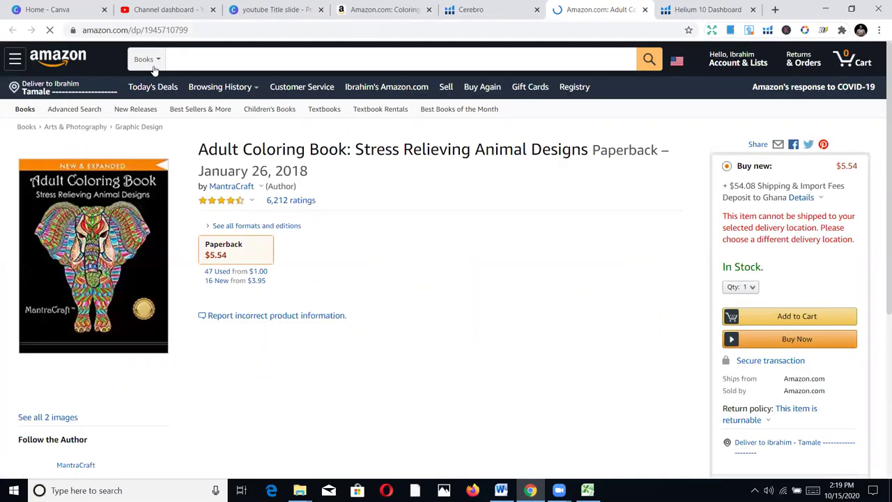
Review the Stress Relieving Animal Designs book page, then return to the Coloring Books for Adults Relaxation listing
{"action": "left_click_drag", "start_coordinate": [236, 30], "coordinate": [177, 29]}
{"action": "scroll", "coordinate": [361, 248], "scroll_direction": "down", "scroll_amount": 2}
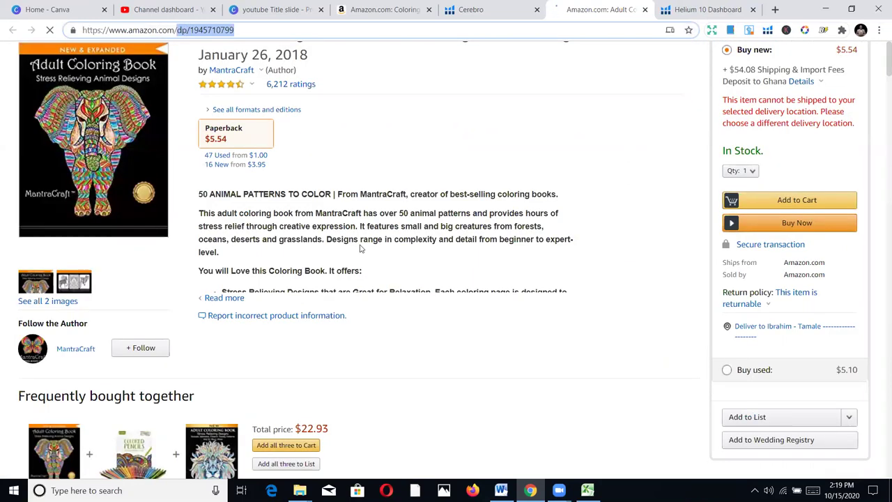
{"action": "scroll", "coordinate": [356, 258], "scroll_direction": "down", "scroll_amount": 7}
{"action": "scroll", "coordinate": [316, 407], "scroll_direction": "up", "scroll_amount": 1}
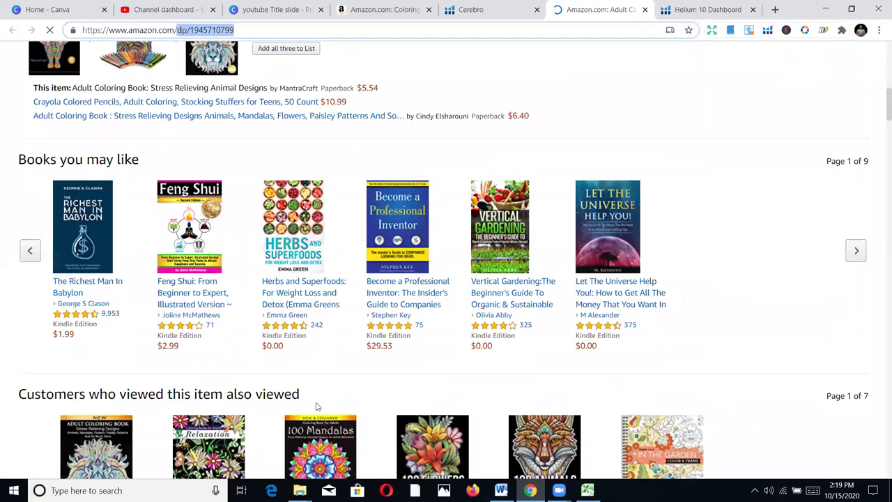
{"action": "scroll", "coordinate": [316, 407], "scroll_direction": "down", "scroll_amount": 4}
{"action": "scroll", "coordinate": [306, 384], "scroll_direction": "up", "scroll_amount": 10}
{"action": "scroll", "coordinate": [306, 384], "scroll_direction": "down", "scroll_amount": 7}
{"action": "scroll", "coordinate": [318, 375], "scroll_direction": "up", "scroll_amount": 4}
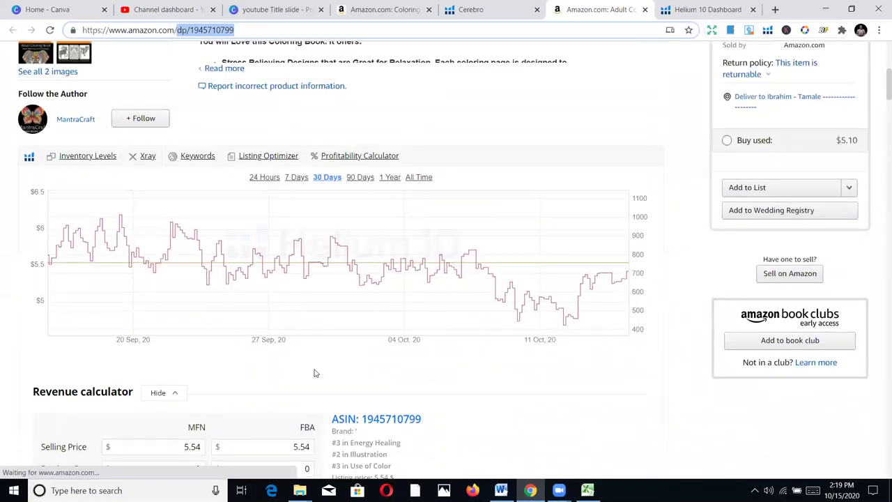
{"action": "scroll", "coordinate": [314, 373], "scroll_direction": "up", "scroll_amount": 5}
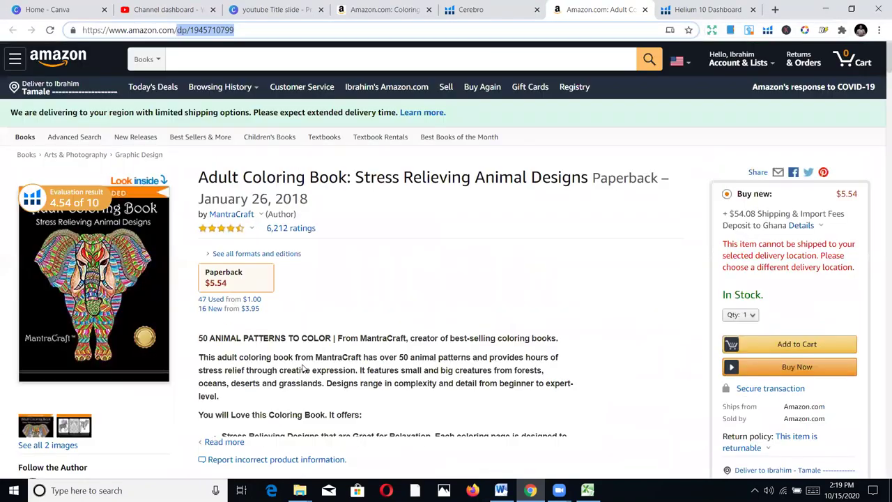
{"action": "left_click", "coordinate": [373, 9]}
{"action": "left_click", "coordinate": [333, 30]}
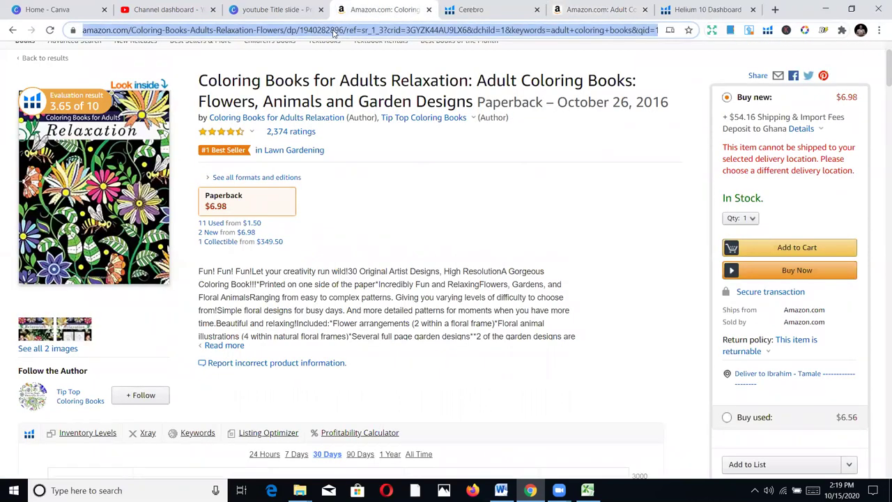
{"action": "scroll", "coordinate": [507, 133], "scroll_direction": "up", "scroll_amount": 2}
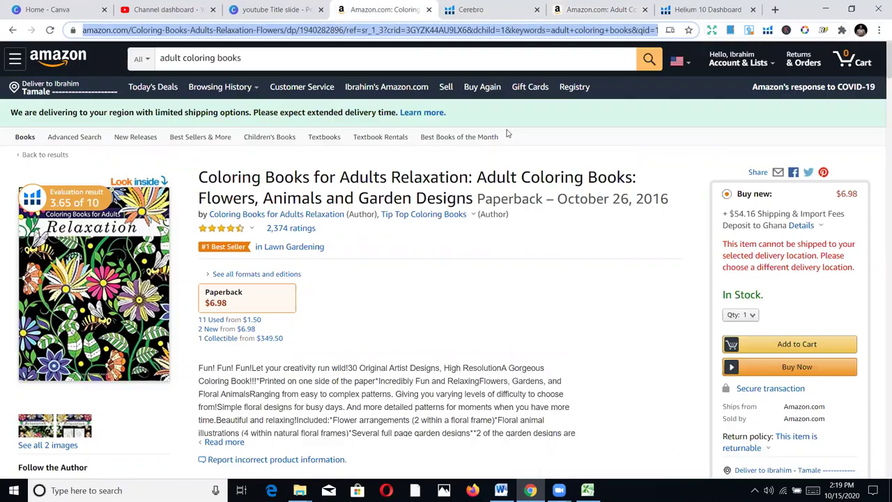
Replace the Amazon search with 'sales', pick the sales order book suggestion, and browse the results
{"action": "left_click", "coordinate": [399, 65]}
{"action": "key", "text": "ctrl+a"}
{"action": "type", "text": "sale"}
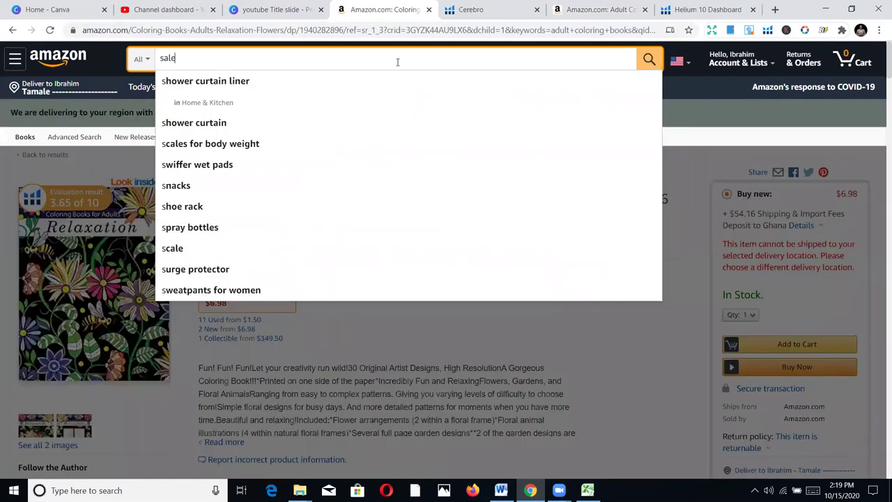
{"action": "type", "text": "s"}
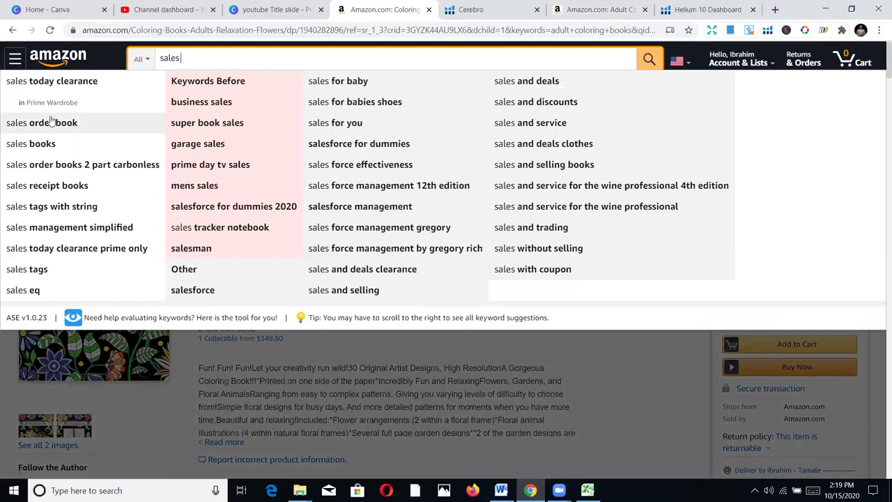
{"action": "left_click", "coordinate": [51, 122]}
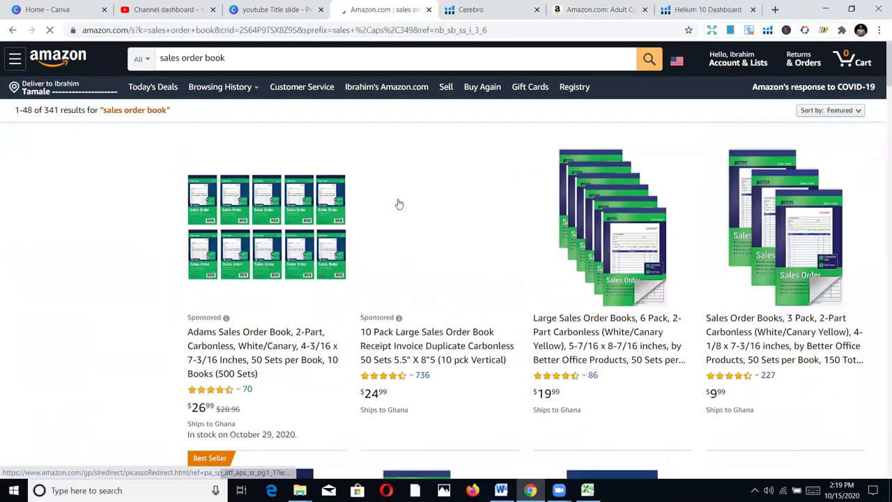
{"action": "scroll", "coordinate": [602, 285], "scroll_direction": "down", "scroll_amount": 5}
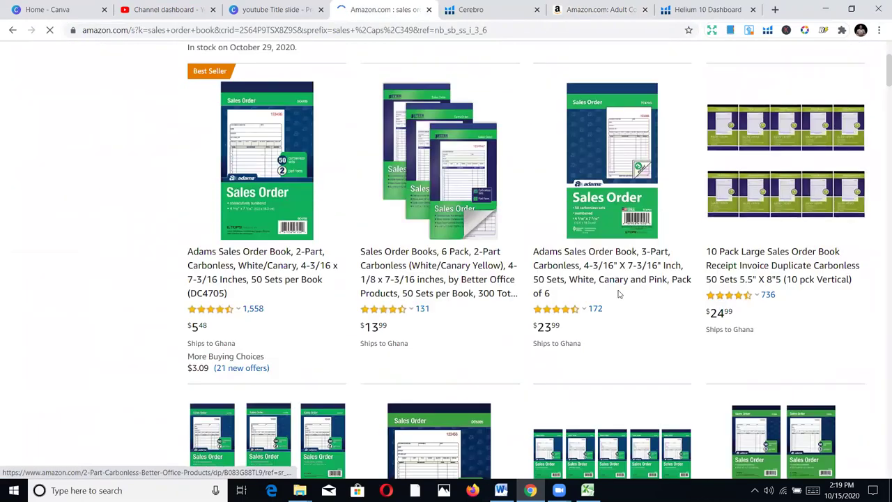
{"action": "scroll", "coordinate": [620, 295], "scroll_direction": "down", "scroll_amount": 10}
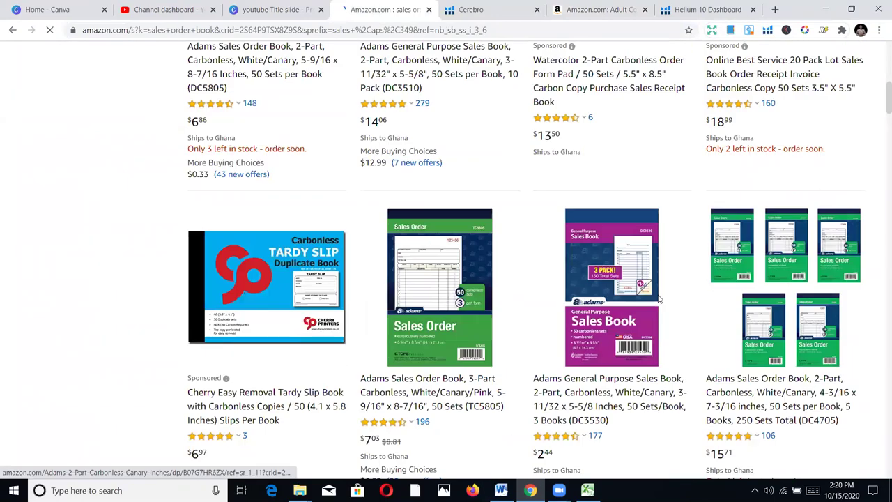
{"action": "scroll", "coordinate": [648, 304], "scroll_direction": "down", "scroll_amount": 6}
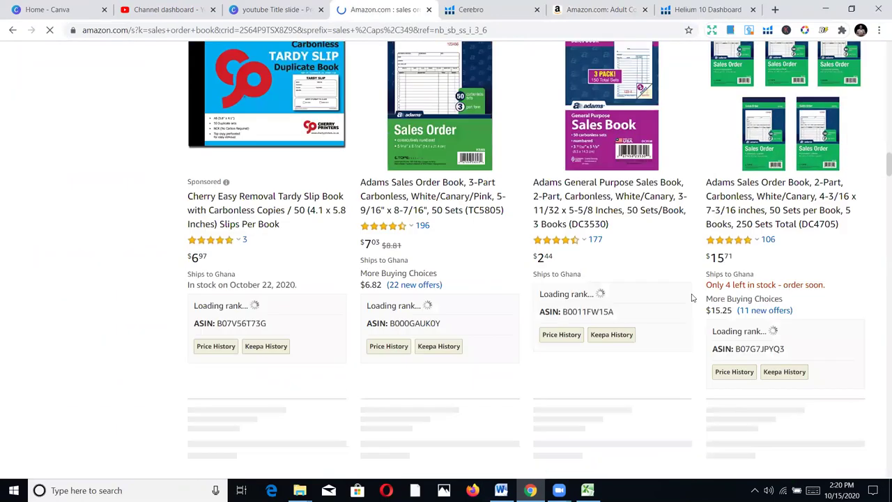
{"action": "scroll", "coordinate": [692, 297], "scroll_direction": "down", "scroll_amount": 6}
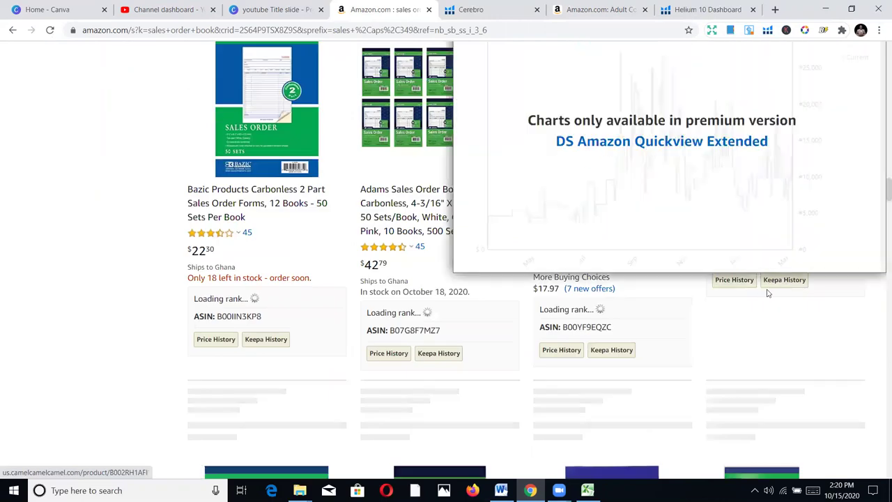
{"action": "scroll", "coordinate": [878, 193], "scroll_direction": "down", "scroll_amount": 2}
{"action": "scroll", "coordinate": [879, 214], "scroll_direction": "down", "scroll_amount": 10}
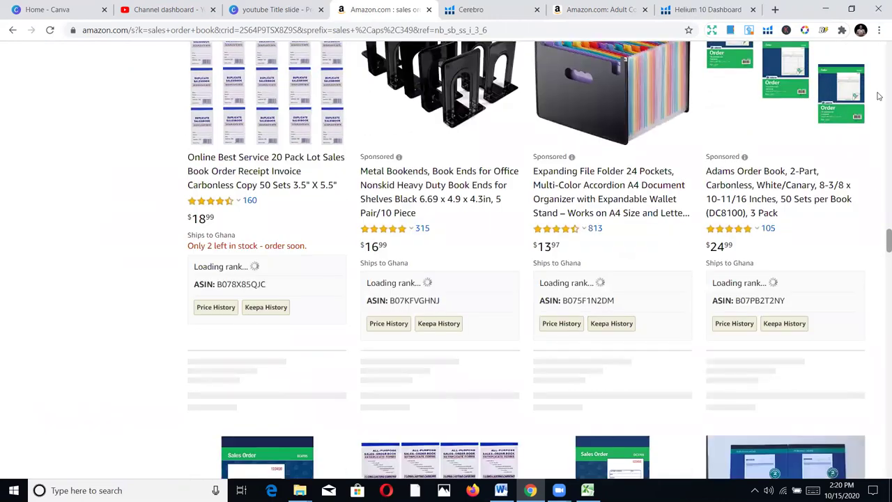
{"action": "scroll", "coordinate": [879, 96], "scroll_direction": "up", "scroll_amount": 15}
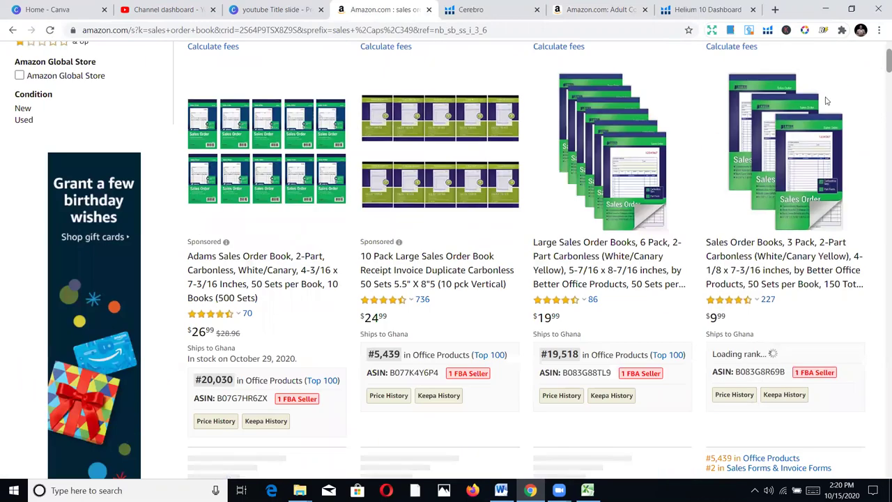
{"action": "scroll", "coordinate": [453, 148], "scroll_direction": "up", "scroll_amount": 3}
Refine the search to 'sales log book for business' and scroll the results
{"action": "left_click", "coordinate": [264, 54]}
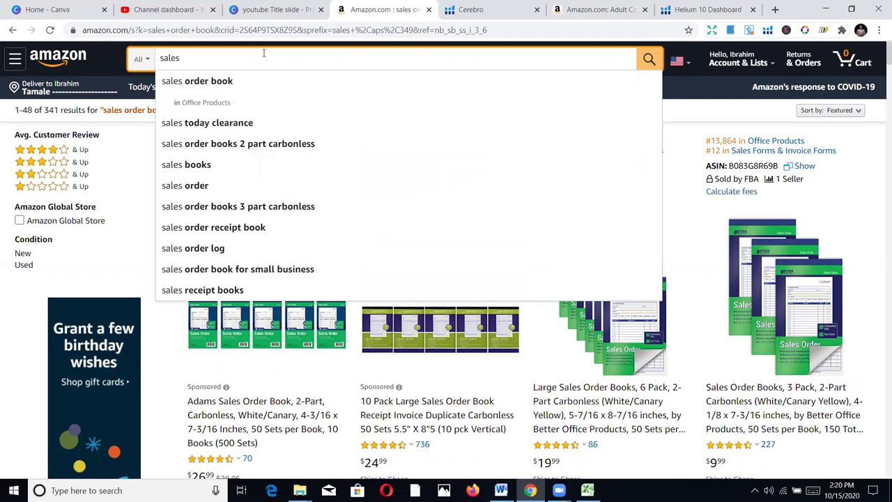
{"action": "type", "text": "log"}
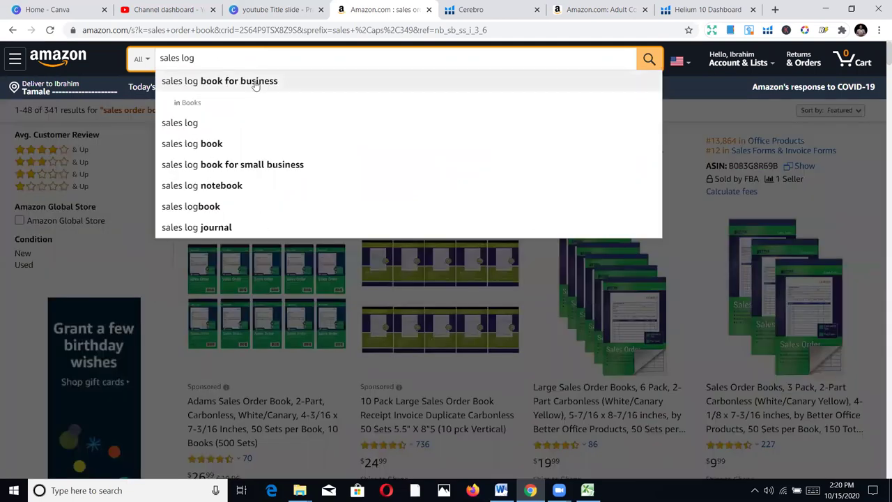
{"action": "left_click", "coordinate": [255, 82]}
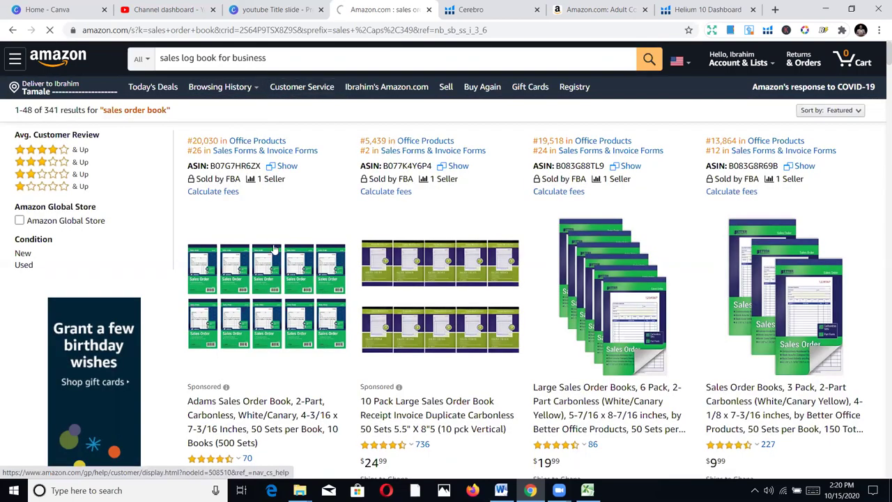
{"action": "mouse_move", "coordinate": [293, 255]}
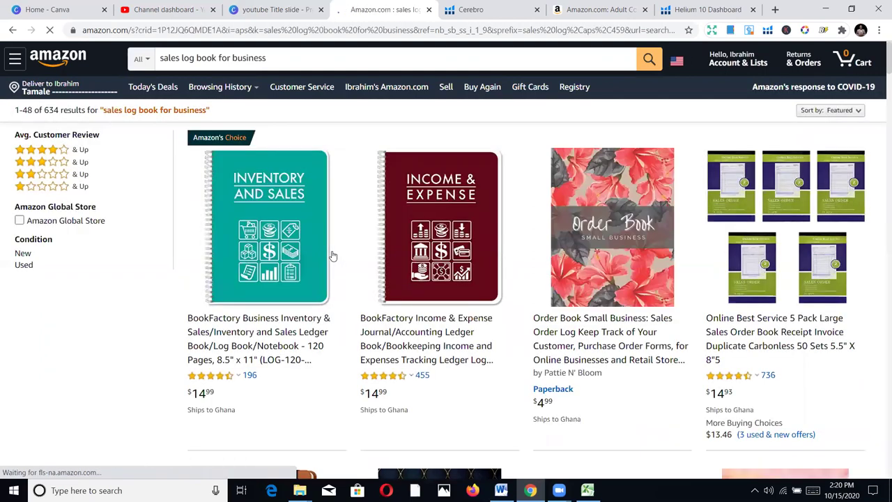
{"action": "scroll", "coordinate": [419, 268], "scroll_direction": "down", "scroll_amount": 5}
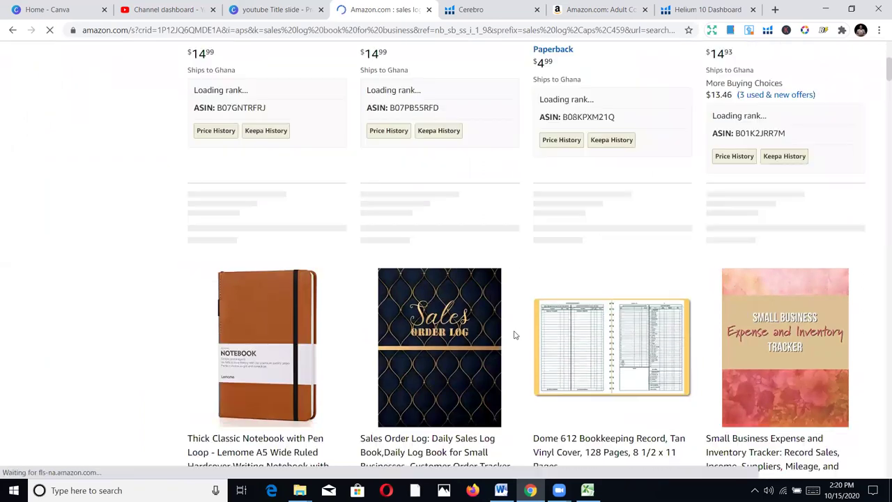
{"action": "scroll", "coordinate": [514, 336], "scroll_direction": "down", "scroll_amount": 3}
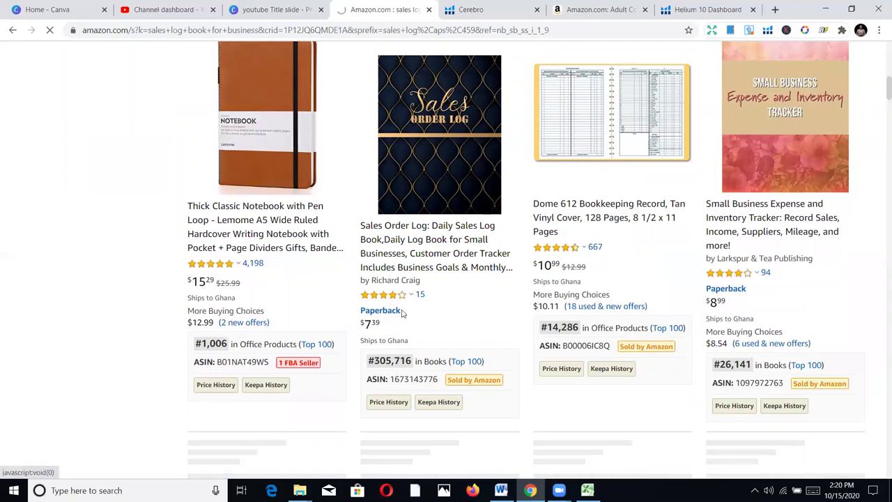
{"action": "left_click", "coordinate": [410, 253]}
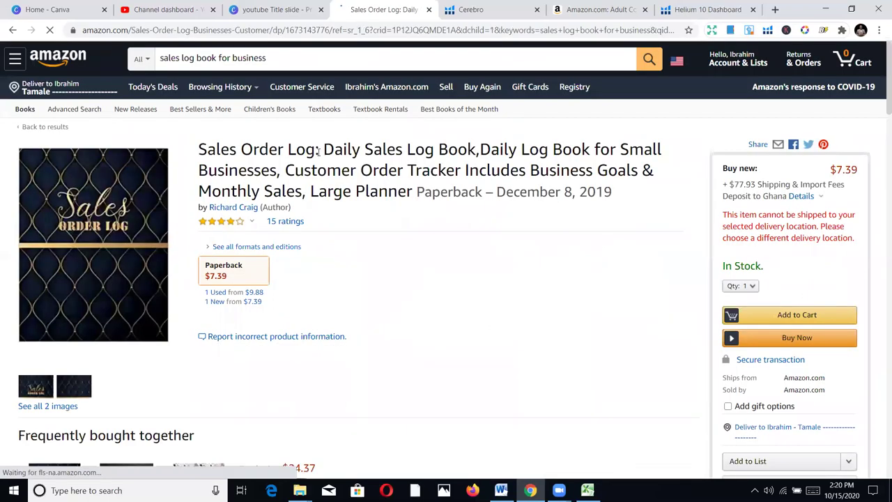
{"action": "double_click", "coordinate": [253, 31]}
{"action": "left_click", "coordinate": [346, 31]}
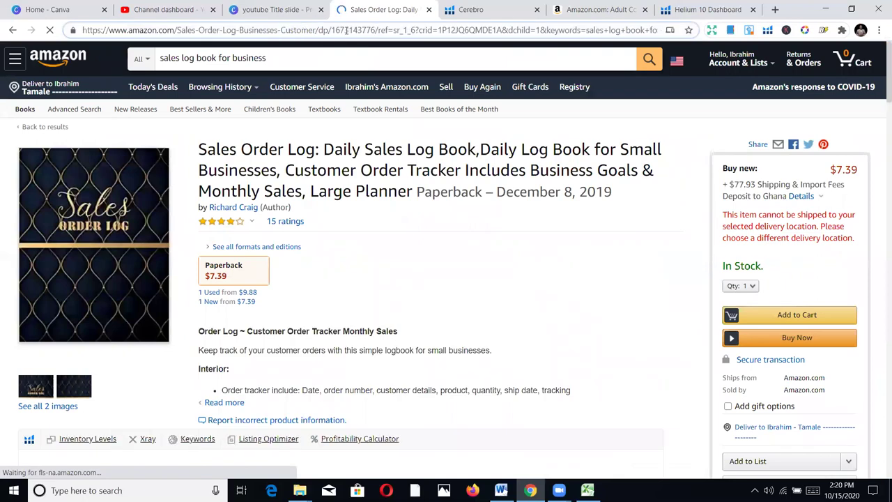
{"action": "key", "text": "ctrl+shift+Right"}
{"action": "double_click", "coordinate": [335, 30]}
{"action": "key", "text": "ctrl+c"}
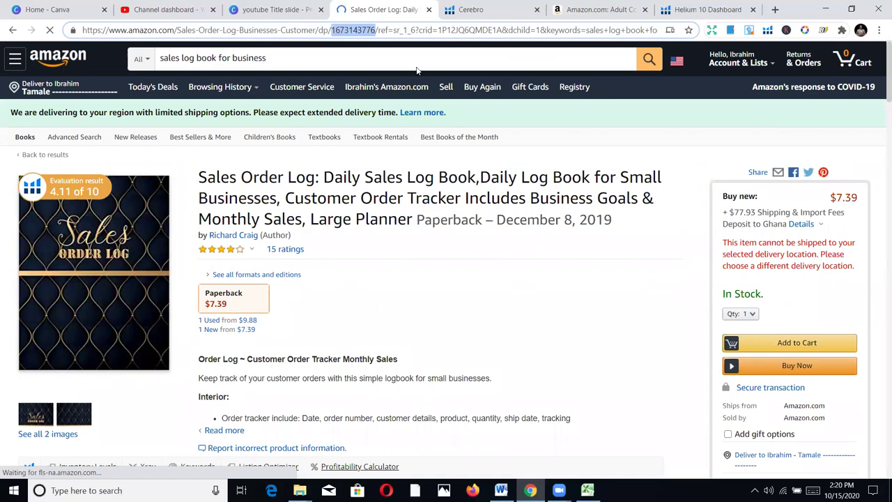
{"action": "right_click", "coordinate": [352, 30]}
{"action": "left_click", "coordinate": [380, 109]}
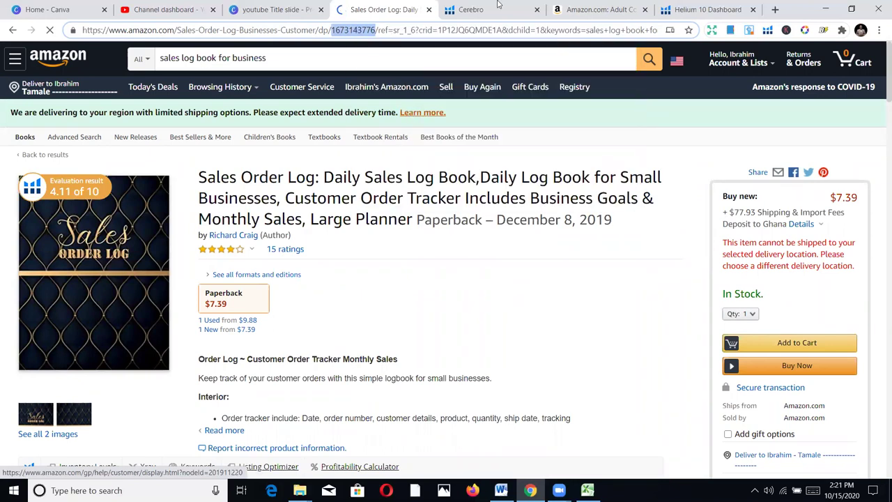
{"action": "key", "text": "ctrl+Tab"}
{"action": "scroll", "coordinate": [88, 188], "scroll_direction": "up", "scroll_amount": 1}
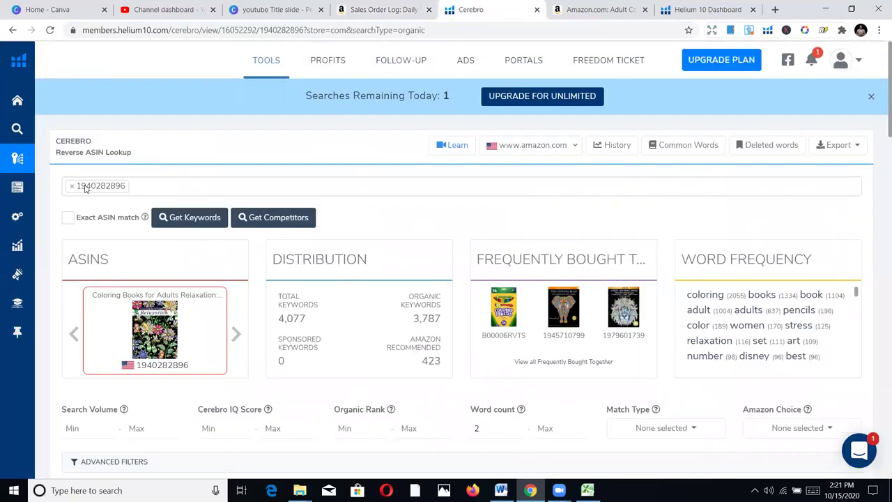
{"action": "left_click", "coordinate": [72, 186]}
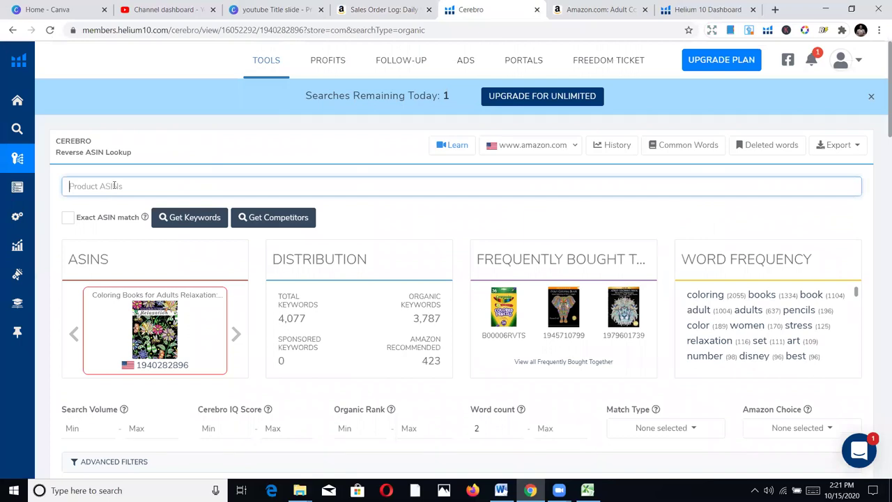
{"action": "key", "text": "ctrl+v"}
{"action": "key", "text": "Return"}
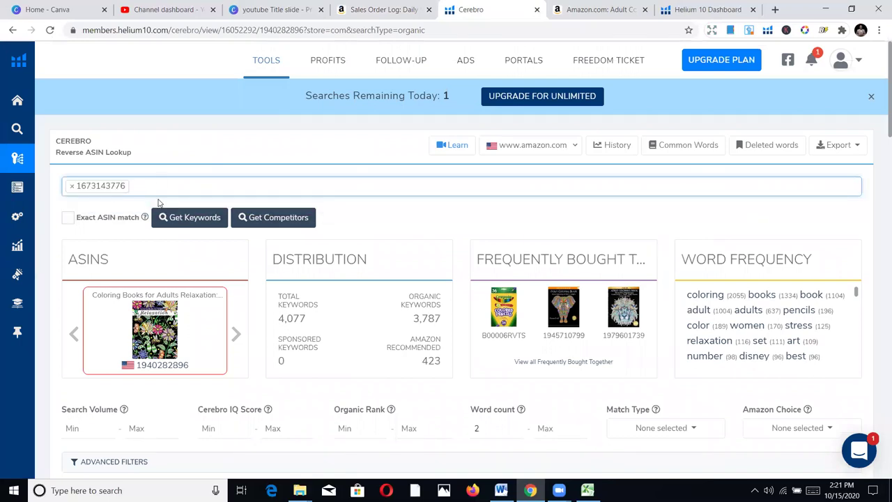
{"action": "left_click", "coordinate": [193, 218]}
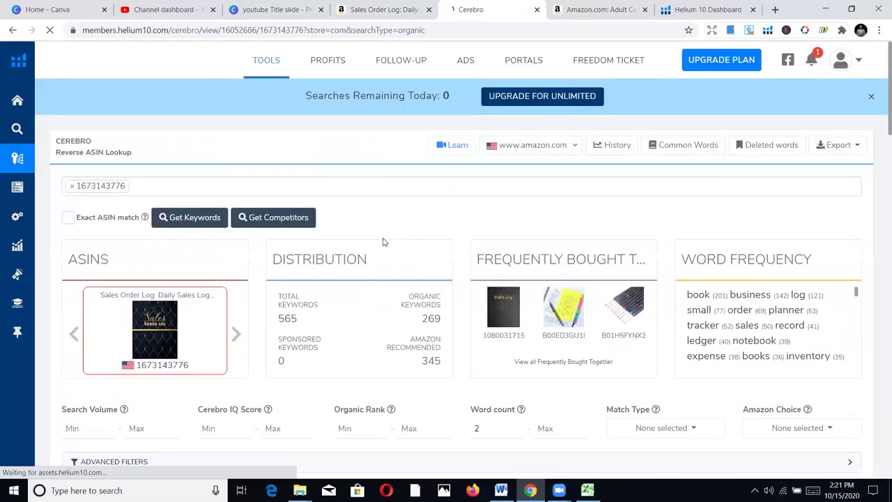
Review the 565 keyword results, then bring up the export format choices
{"action": "scroll", "coordinate": [376, 250], "scroll_direction": "down", "scroll_amount": 2}
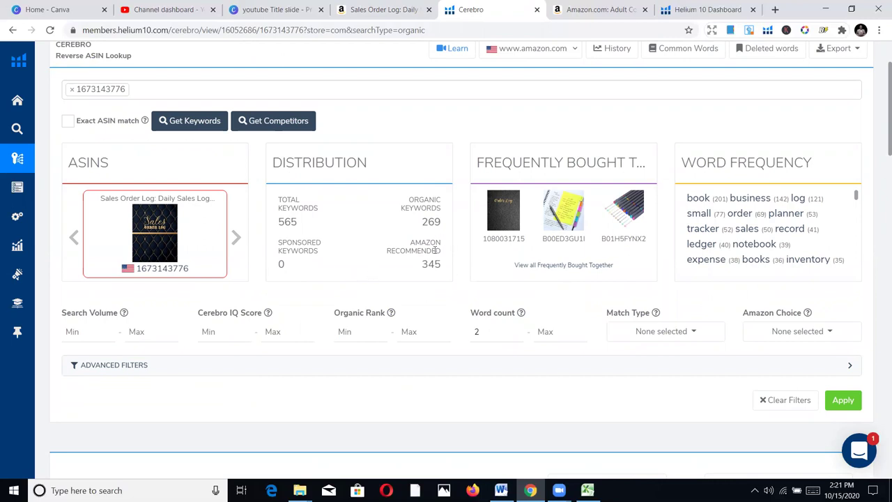
{"action": "mouse_move", "coordinate": [435, 249]}
{"action": "scroll", "coordinate": [363, 293], "scroll_direction": "down", "scroll_amount": 3}
{"action": "scroll", "coordinate": [361, 297], "scroll_direction": "down", "scroll_amount": 1}
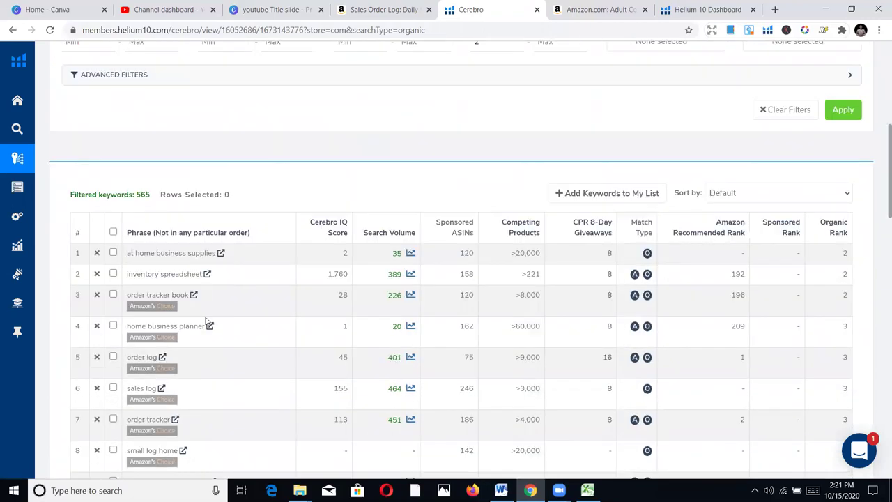
{"action": "scroll", "coordinate": [216, 314], "scroll_direction": "down", "scroll_amount": 4}
{"action": "scroll", "coordinate": [251, 286], "scroll_direction": "up", "scroll_amount": 2}
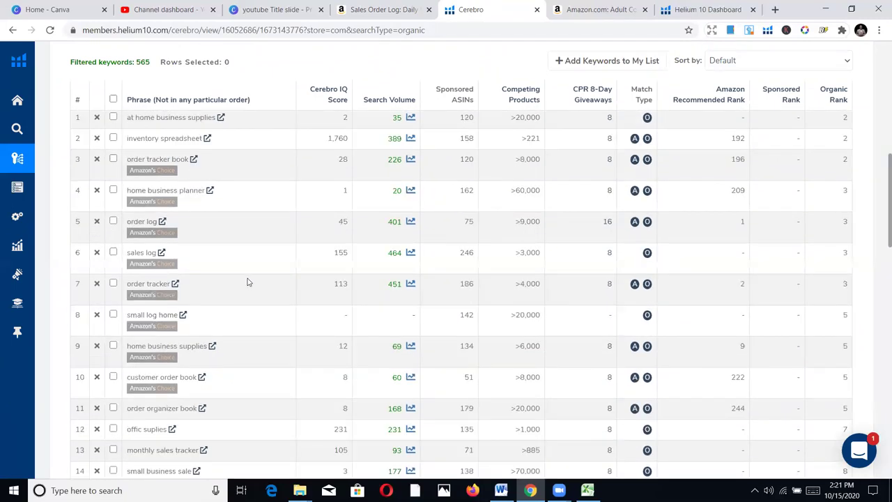
{"action": "scroll", "coordinate": [249, 280], "scroll_direction": "up", "scroll_amount": 3}
{"action": "scroll", "coordinate": [352, 304], "scroll_direction": "down", "scroll_amount": 1}
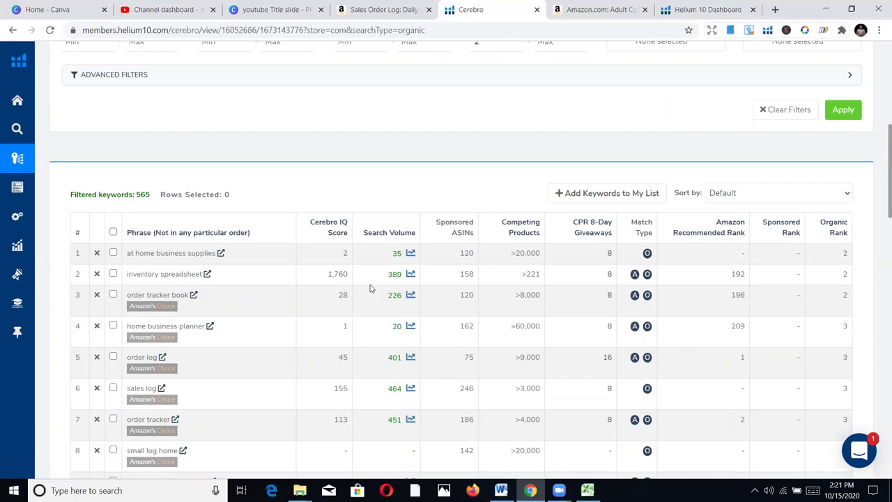
{"action": "scroll", "coordinate": [365, 300], "scroll_direction": "down", "scroll_amount": 5}
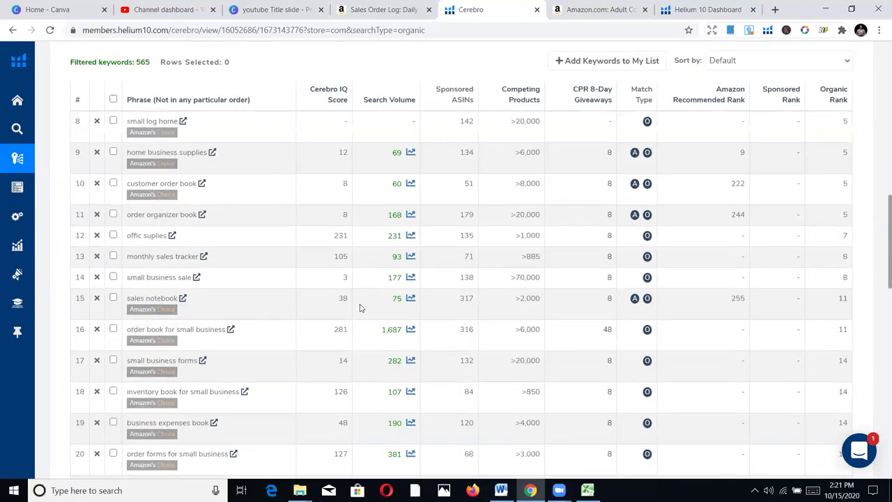
{"action": "scroll", "coordinate": [364, 304], "scroll_direction": "up", "scroll_amount": 3}
{"action": "scroll", "coordinate": [640, 178], "scroll_direction": "up", "scroll_amount": 8}
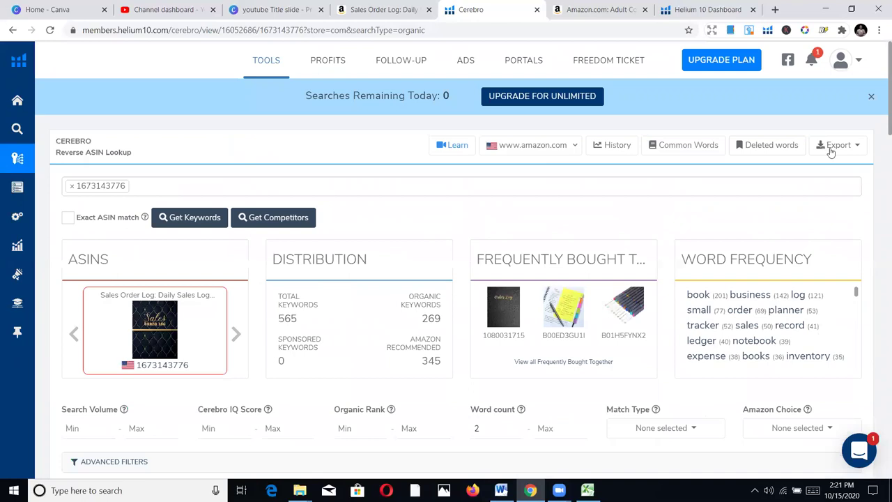
{"action": "left_click", "coordinate": [833, 148]}
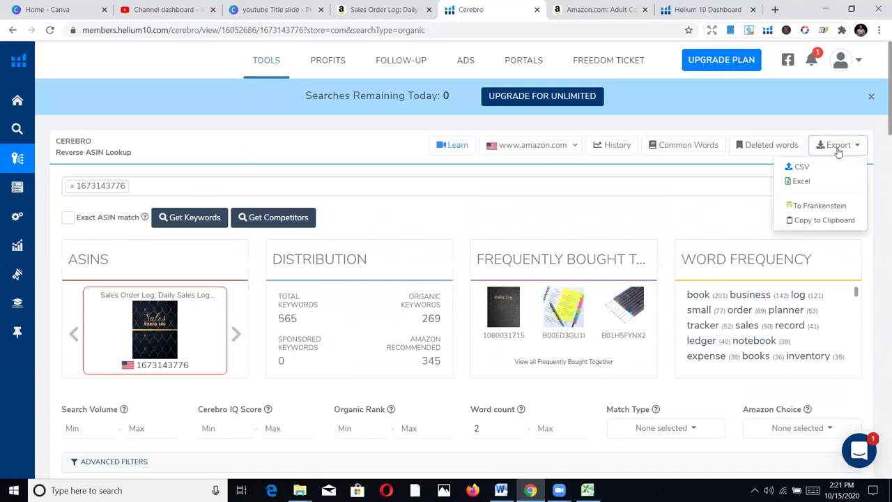
Export the keywords as an Excel file and open the US_Cerebro .xlsx download in Excel
{"action": "left_click", "coordinate": [815, 182]}
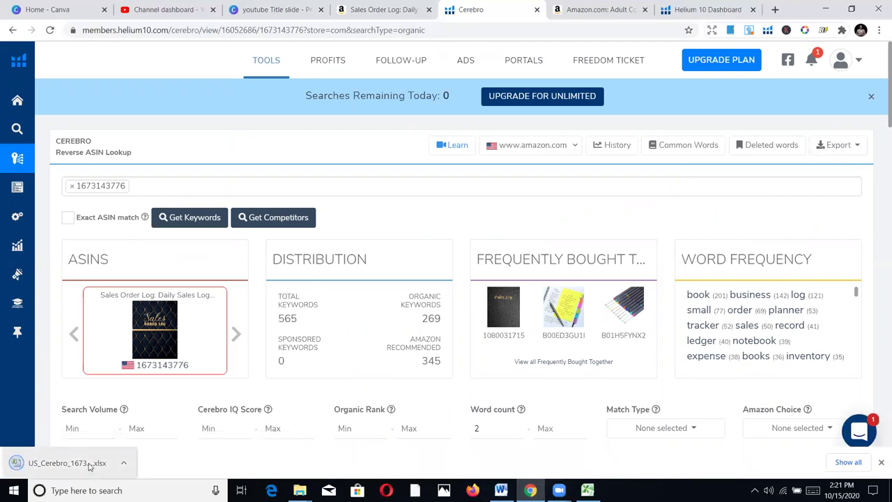
{"action": "left_click", "coordinate": [91, 463]}
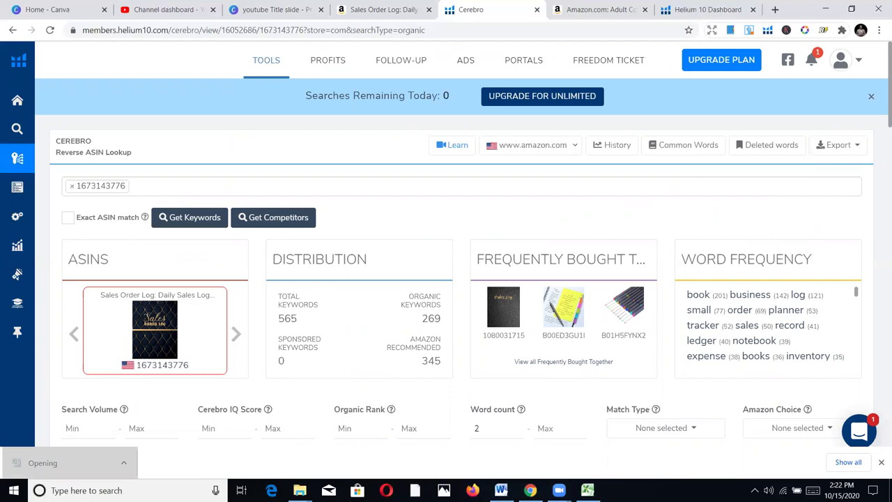
{"action": "left_click", "coordinate": [87, 464]}
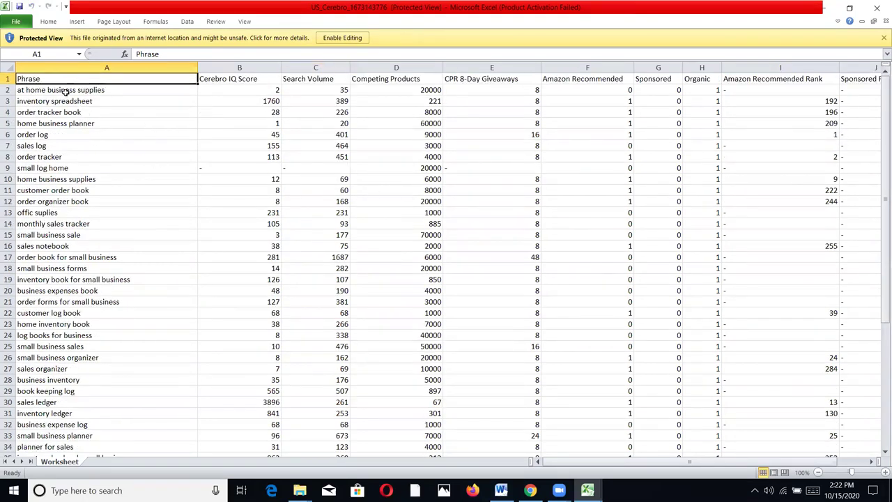
Enable editing and clear the 'at home business supplies' phrase in A2
{"action": "left_click", "coordinate": [341, 37]}
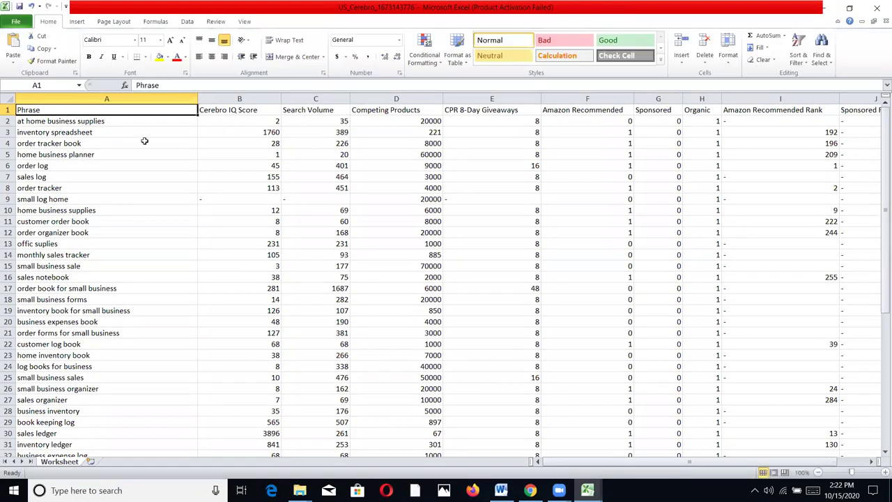
{"action": "left_click", "coordinate": [136, 120]}
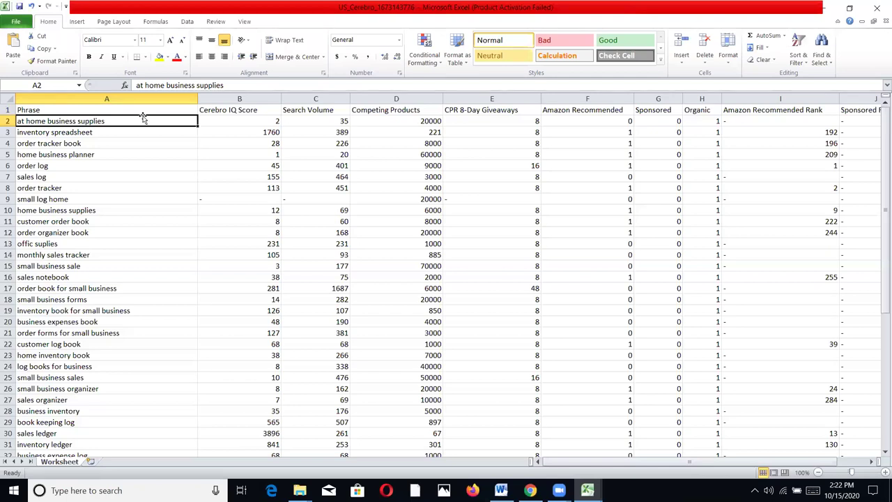
{"action": "key", "text": "Delete"}
{"action": "key", "text": "Down"}
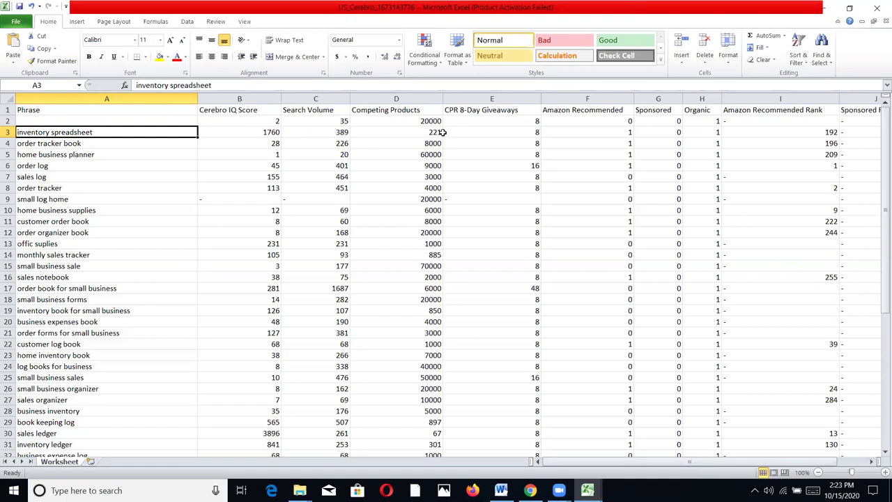
Inspect the inventory spreadsheet figures (competing products 221) and the 'order tracker book' phrase
{"action": "left_click", "coordinate": [443, 132]}
{"action": "left_click", "coordinate": [426, 132]}
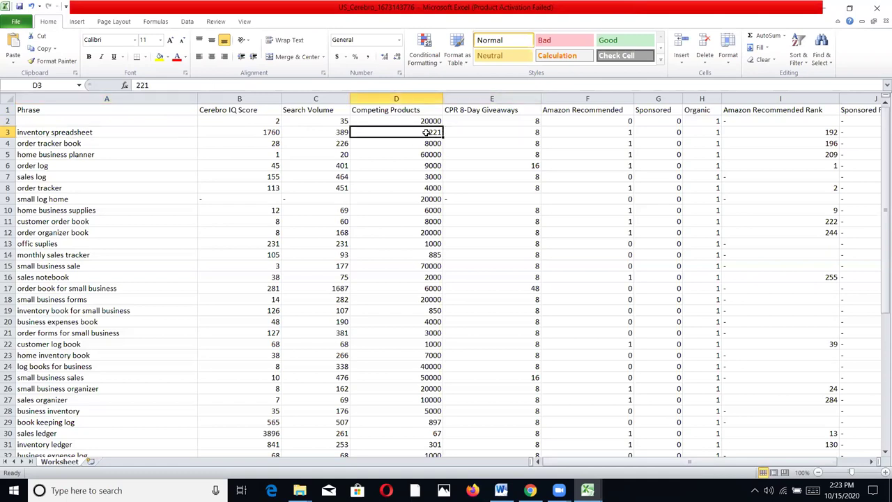
{"action": "double_click", "coordinate": [49, 144]}
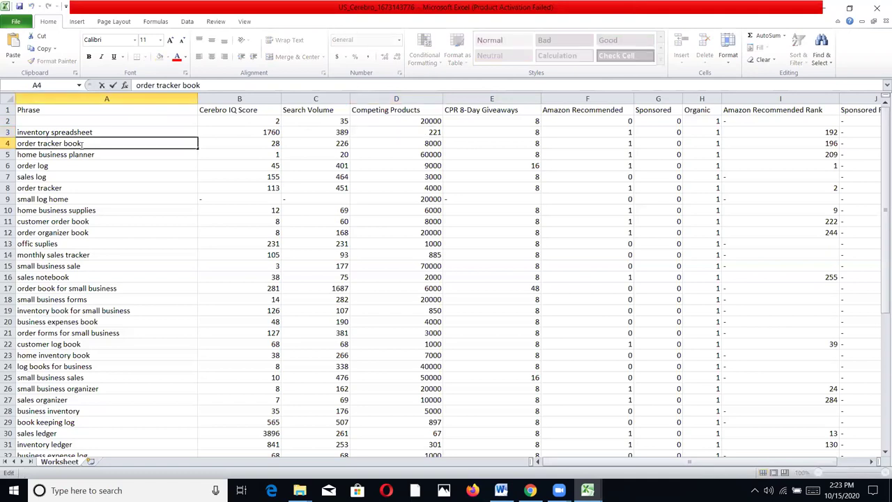
{"action": "left_click", "coordinate": [49, 166]}
{"action": "left_click", "coordinate": [58, 146]}
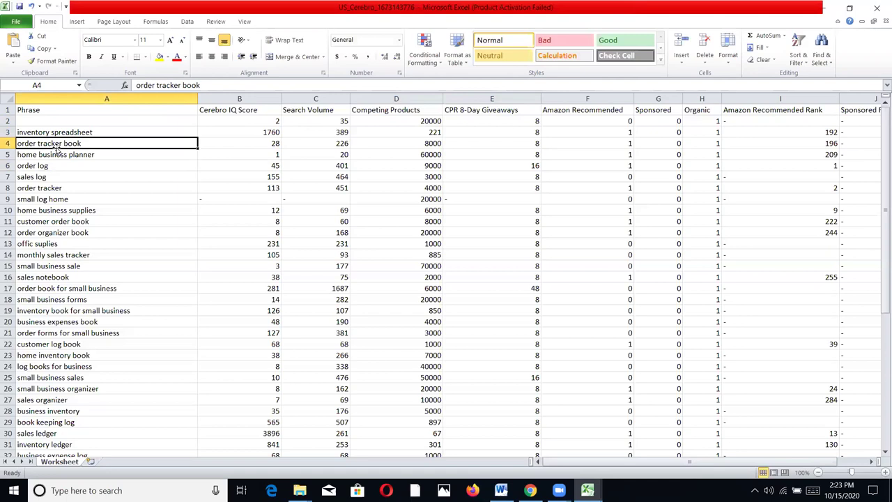
Clear the 'home business planner' phrase from the Phrase column
{"action": "double_click", "coordinate": [55, 155]}
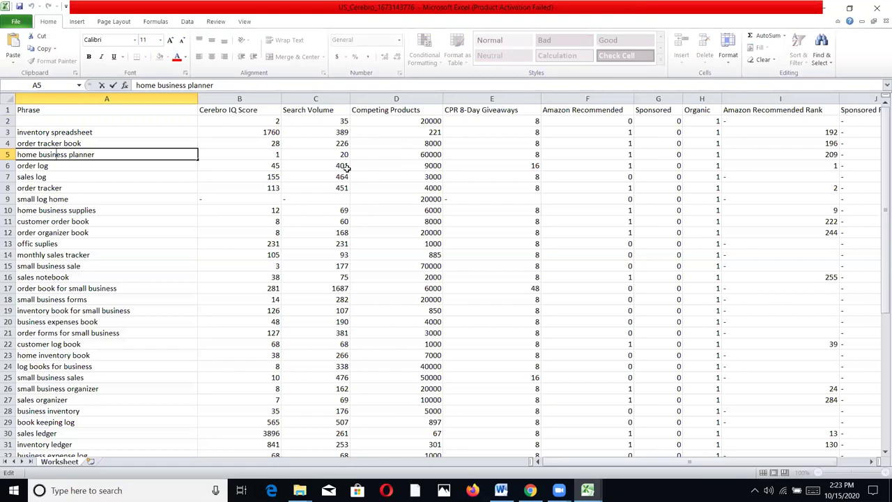
{"action": "key", "text": "Delete"}
{"action": "left_click", "coordinate": [33, 167]}
{"action": "left_click", "coordinate": [39, 156]}
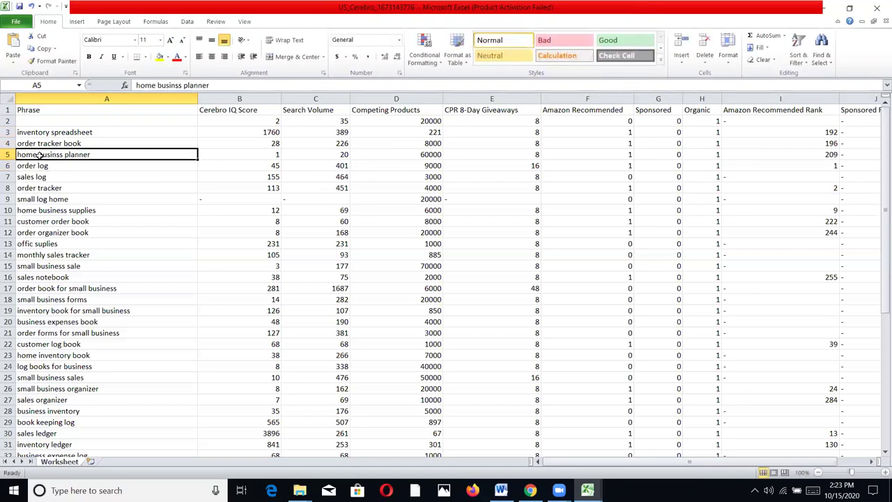
{"action": "key", "text": "Delete"}
Clear the phrases 'small log home', 'small business sale', 'small business sales' and 'sales organizer'
{"action": "left_click", "coordinate": [35, 168]}
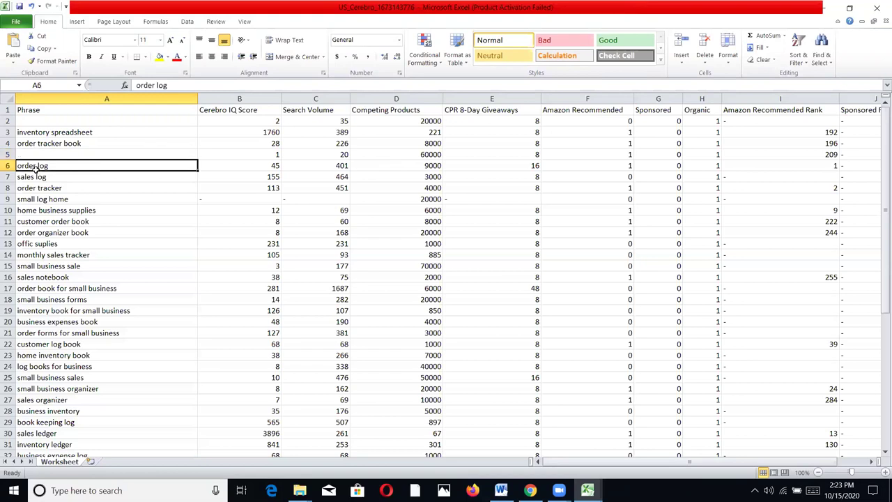
{"action": "left_click", "coordinate": [51, 198]}
{"action": "key", "text": "Delete"}
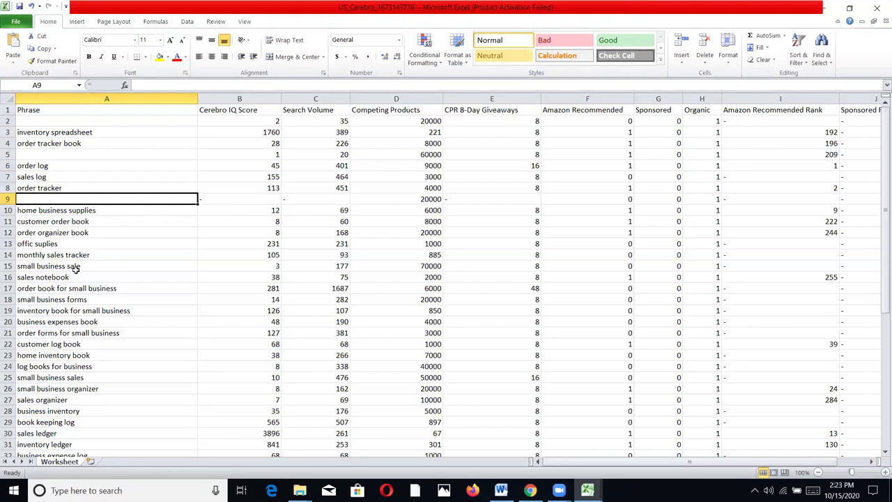
{"action": "left_click", "coordinate": [72, 269]}
{"action": "key", "text": "Delete"}
{"action": "scroll", "coordinate": [150, 302], "scroll_direction": "down", "scroll_amount": 1}
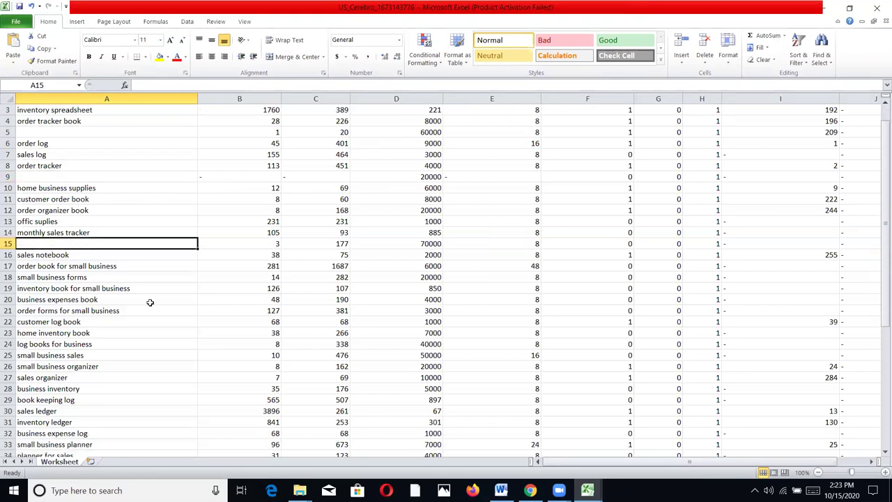
{"action": "left_click", "coordinate": [116, 355]}
{"action": "key", "text": "Delete"}
{"action": "left_click", "coordinate": [114, 374]}
{"action": "key", "text": "Delete"}
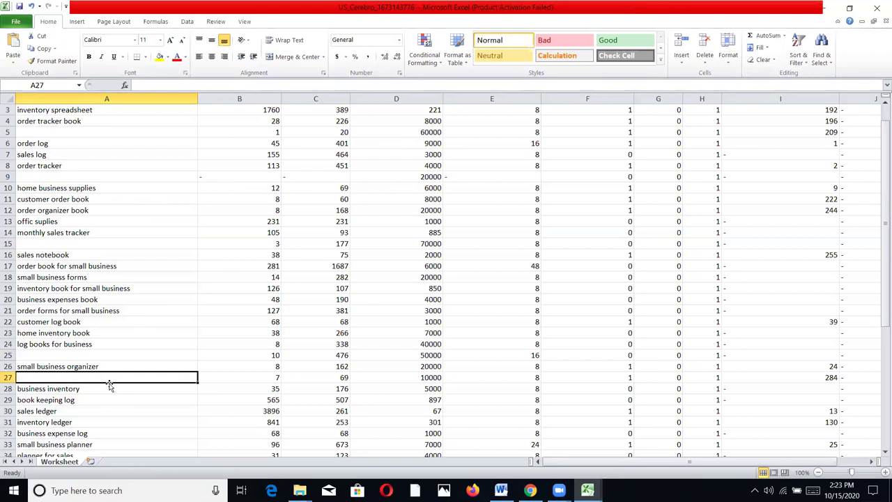
Jump to the last row of keyword data from the Search Volume column
{"action": "scroll", "coordinate": [154, 424], "scroll_direction": "down", "scroll_amount": 1}
{"action": "left_click", "coordinate": [286, 393]}
{"action": "key", "text": "ctrl+Down"}
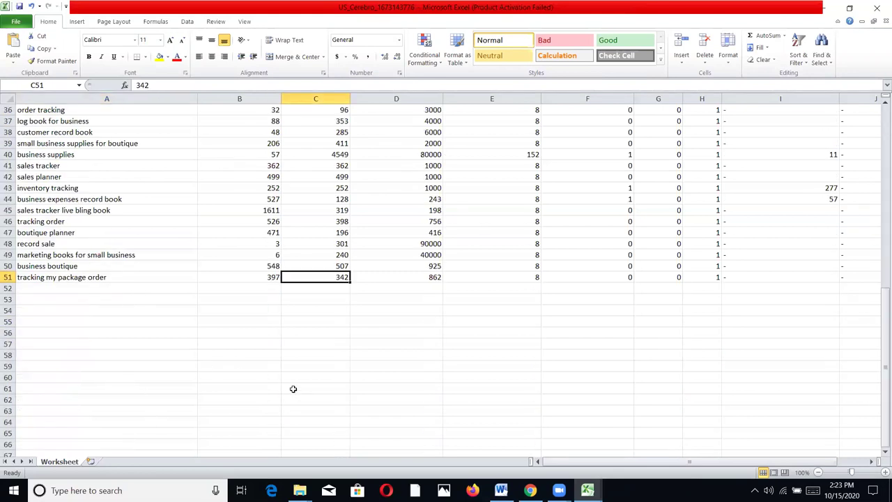
Review the remaining phrases, including 'sales tracker live bling book' and 'sales ledger'
{"action": "scroll", "coordinate": [133, 258], "scroll_direction": "up", "scroll_amount": 4}
{"action": "scroll", "coordinate": [92, 346], "scroll_direction": "up", "scroll_amount": 3}
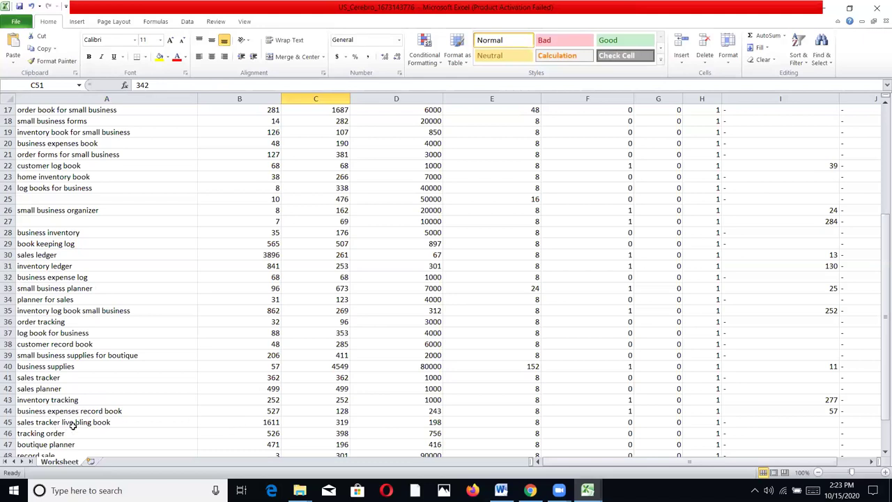
{"action": "left_click", "coordinate": [108, 423]}
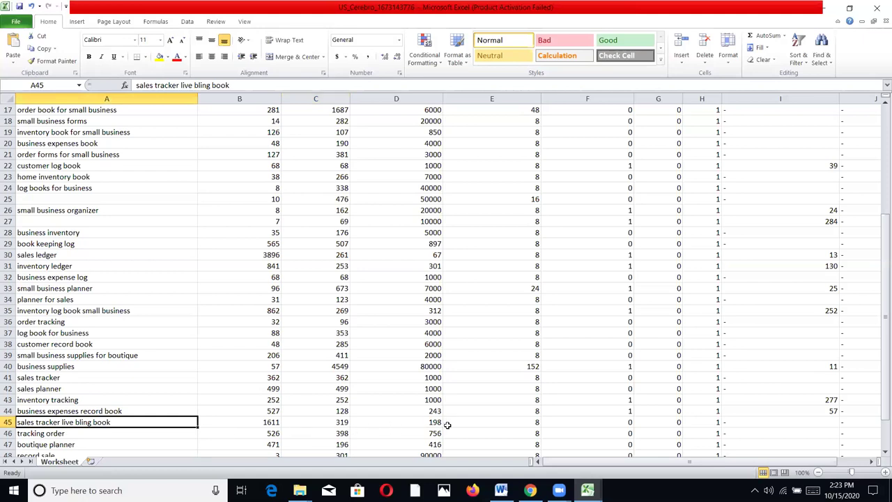
{"action": "scroll", "coordinate": [443, 423], "scroll_direction": "down", "scroll_amount": 2}
{"action": "scroll", "coordinate": [444, 424], "scroll_direction": "down", "scroll_amount": 1}
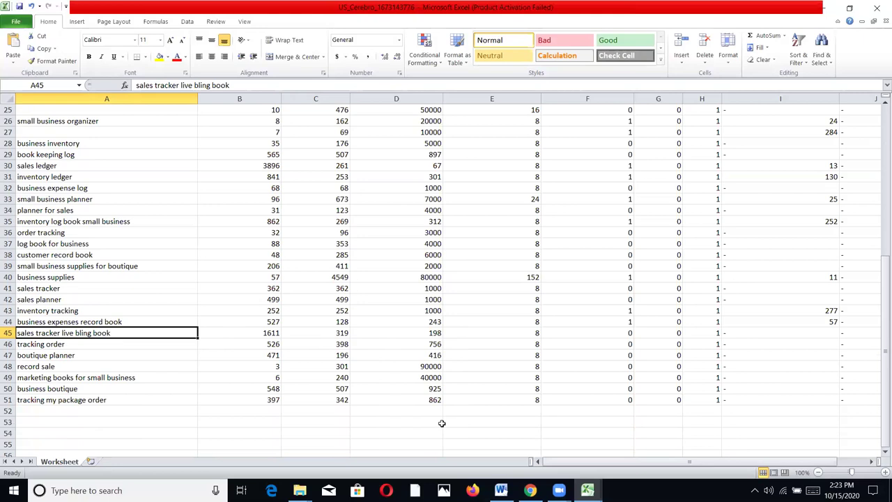
{"action": "scroll", "coordinate": [442, 422], "scroll_direction": "up", "scroll_amount": 3}
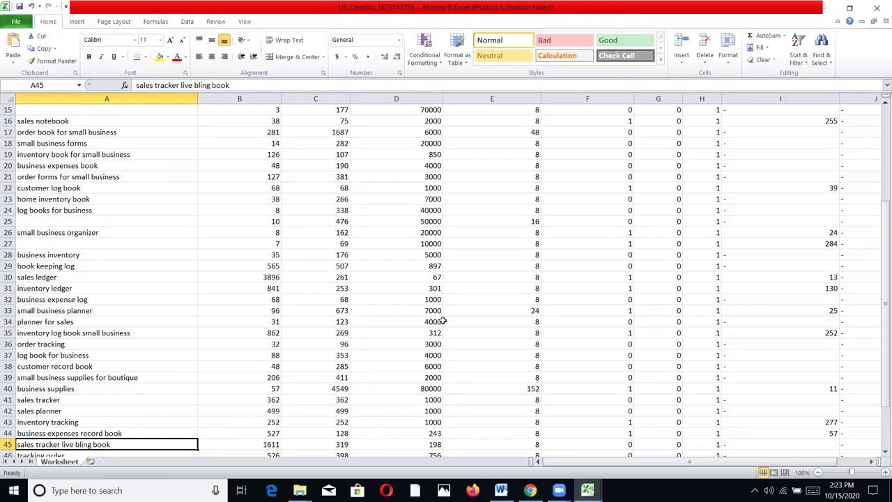
{"action": "double_click", "coordinate": [35, 276]}
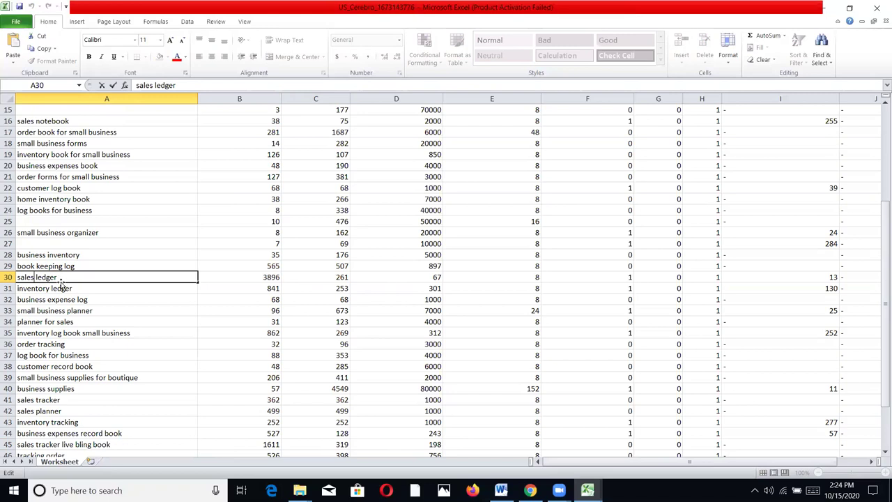
Select the Phrase column from 'tracking my package order' in A51 up to the header
{"action": "scroll", "coordinate": [70, 275], "scroll_direction": "up", "scroll_amount": 3}
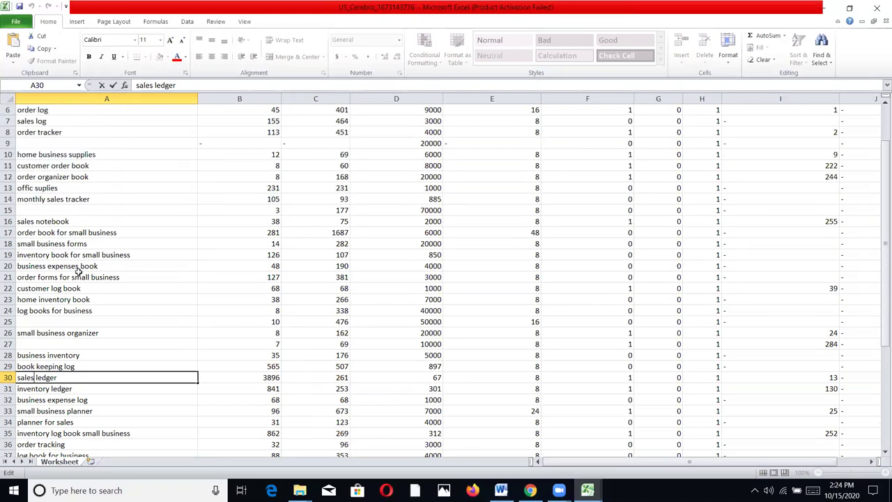
{"action": "scroll", "coordinate": [79, 274], "scroll_direction": "up", "scroll_amount": 2}
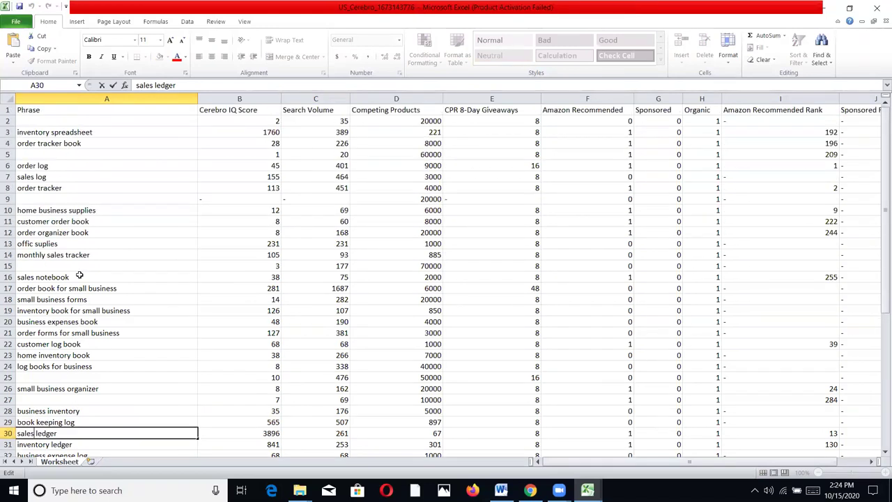
{"action": "scroll", "coordinate": [91, 272], "scroll_direction": "down", "scroll_amount": 10}
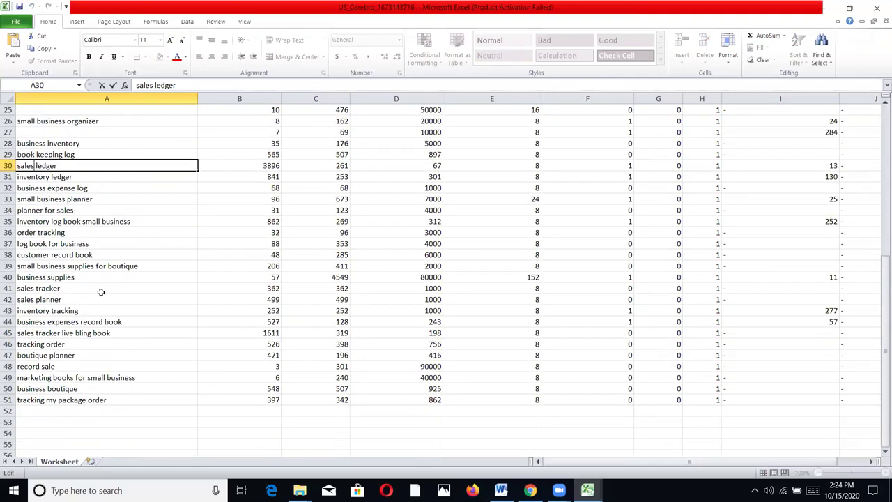
{"action": "scroll", "coordinate": [101, 290], "scroll_direction": "down", "scroll_amount": 1}
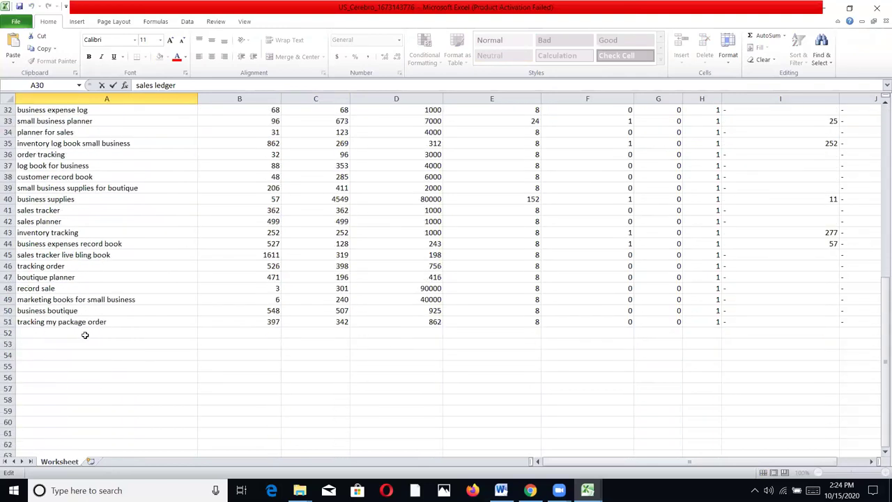
{"action": "left_click", "coordinate": [92, 321]}
{"action": "left_click_drag", "start_coordinate": [92, 321], "coordinate": [91, 322]}
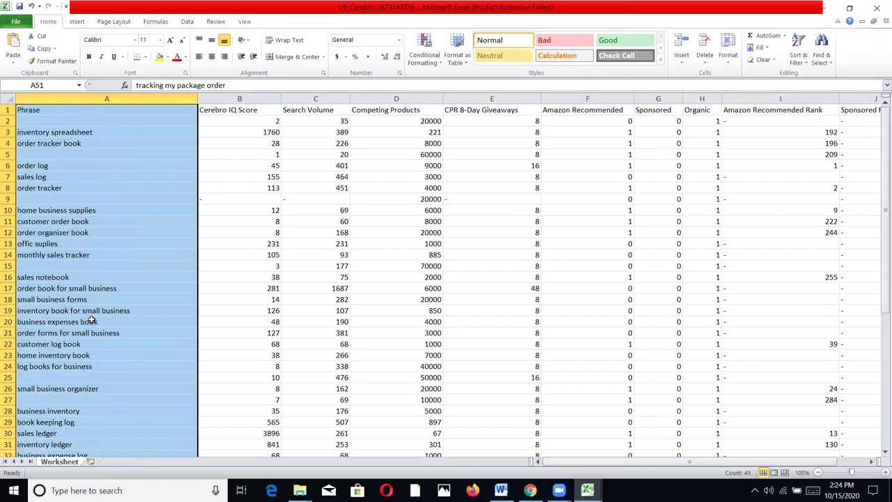